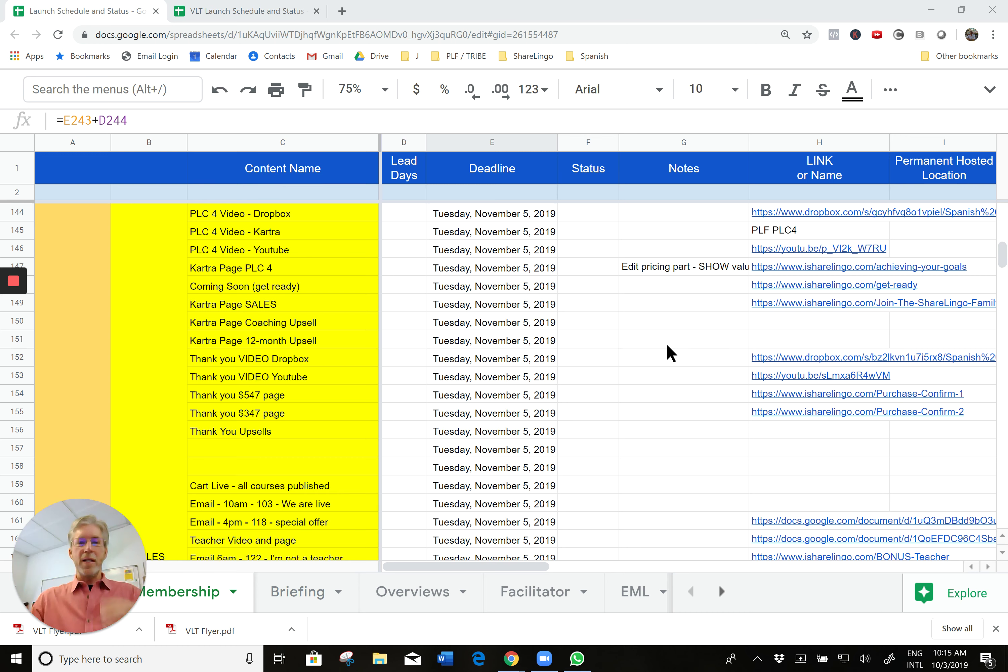
Look through the build list and its deadlines in the VLT Launch Schedule and Status spreadsheet
left_click(257, 14)
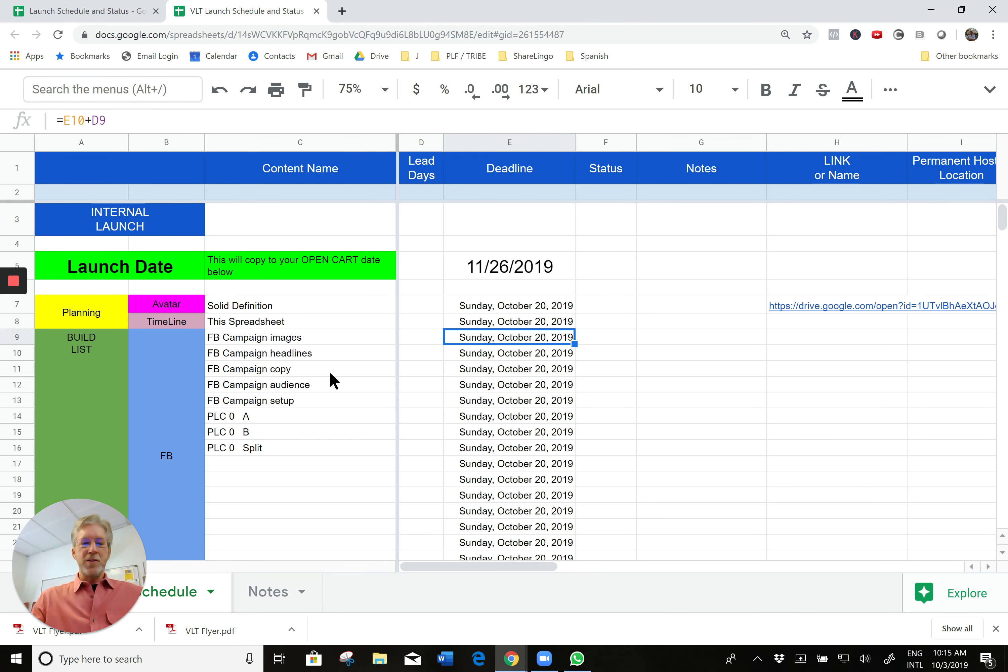
scroll(345, 407, "down", 6)
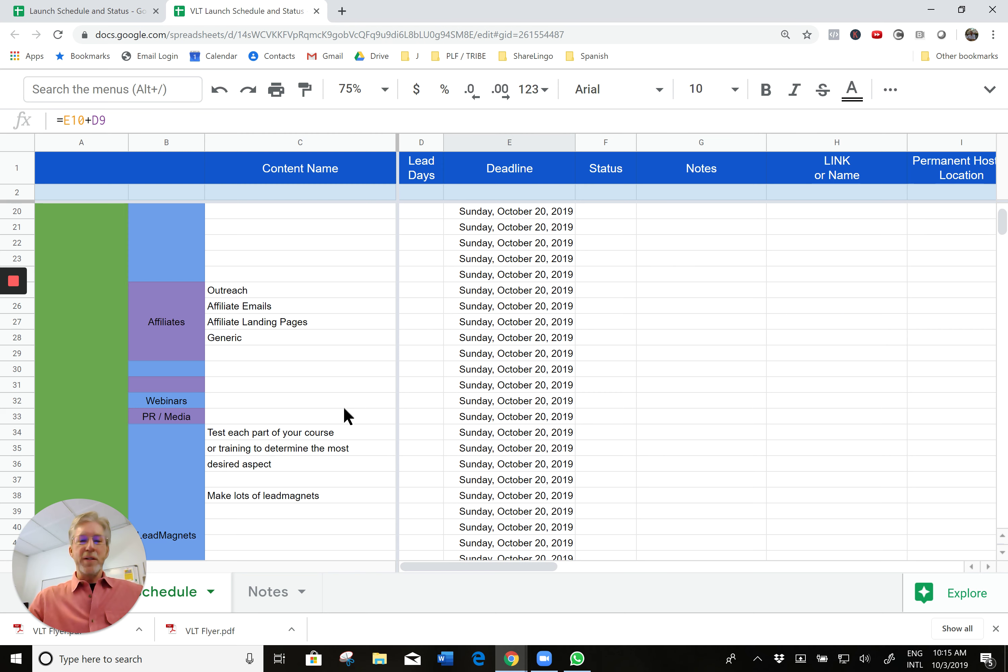
scroll(345, 410, "down", 8)
scroll(345, 412, "up", 15)
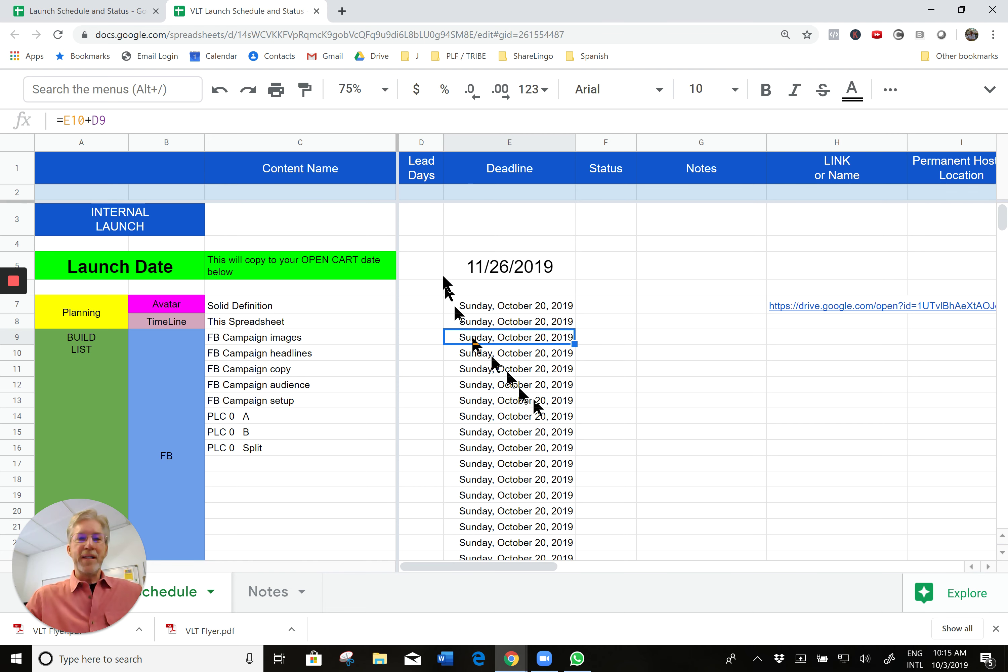
Switch back to the Launch Schedule and Status spreadsheet and inspect the formula behind the Launch Date at the sheet's start
left_click(92, 13)
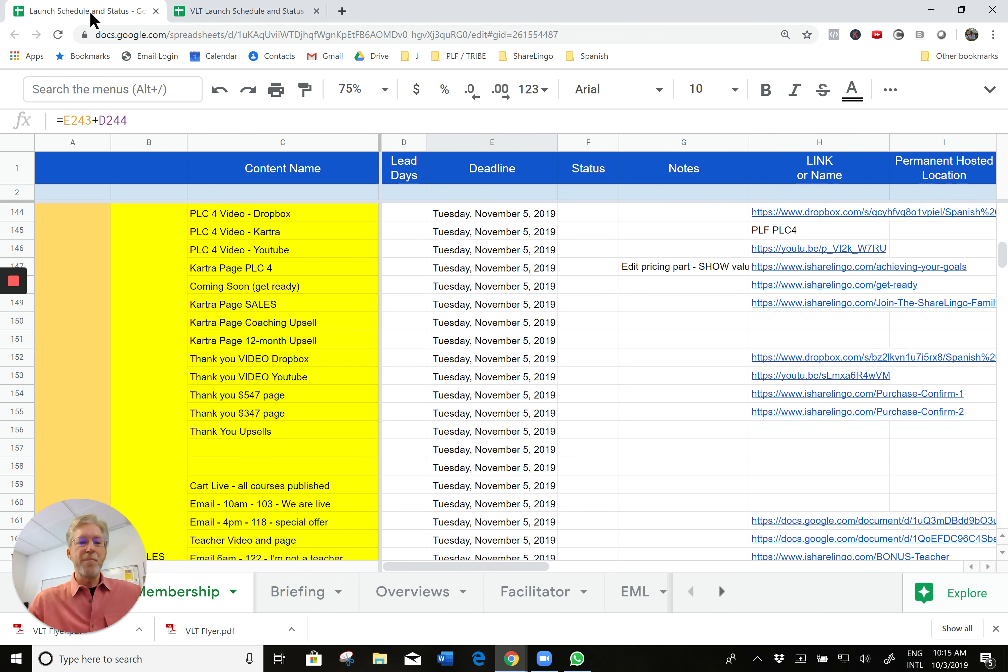
scroll(289, 380, "up", 18)
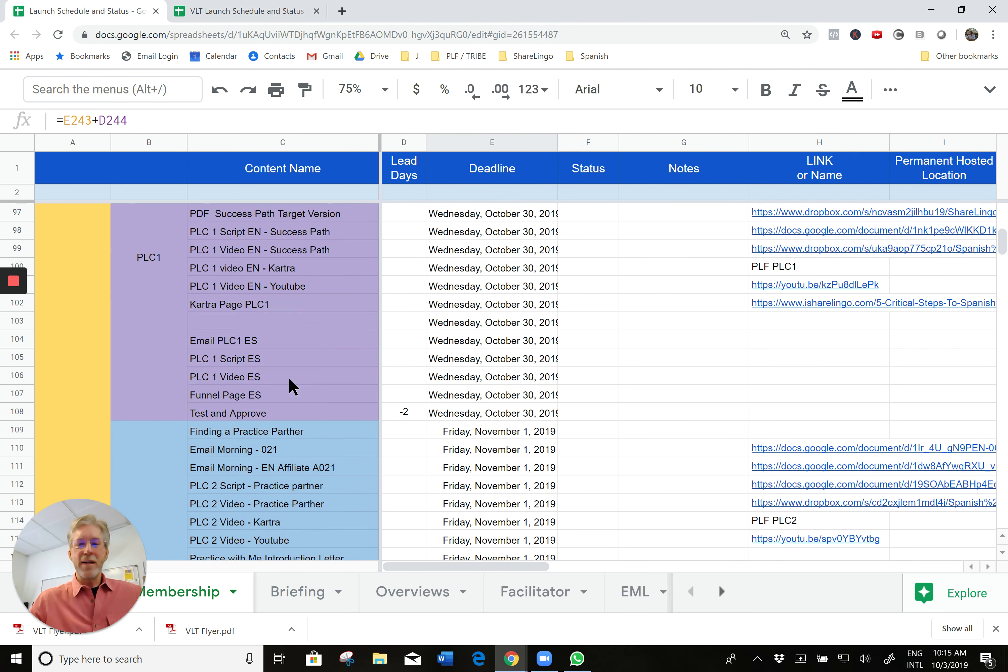
scroll(297, 386, "up", 3)
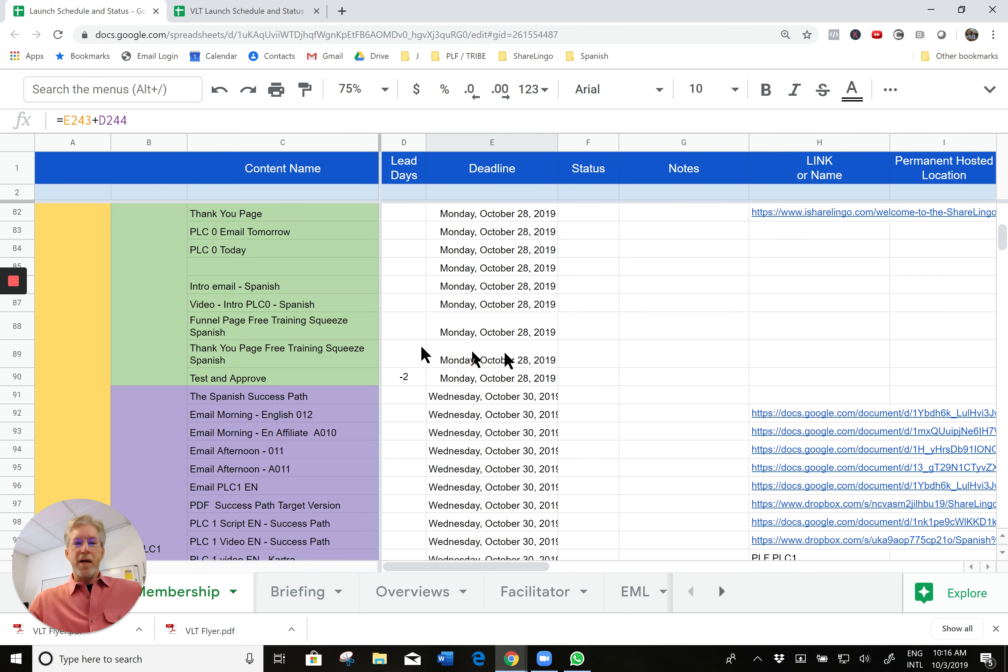
scroll(517, 347, "up", 5)
scroll(516, 348, "up", 20)
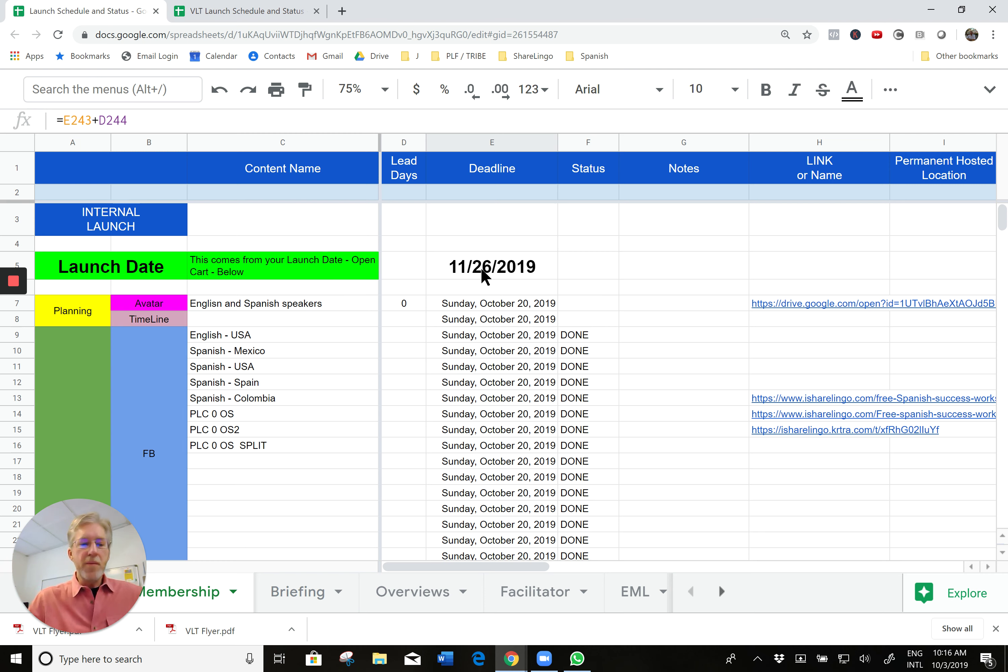
left_click(510, 278)
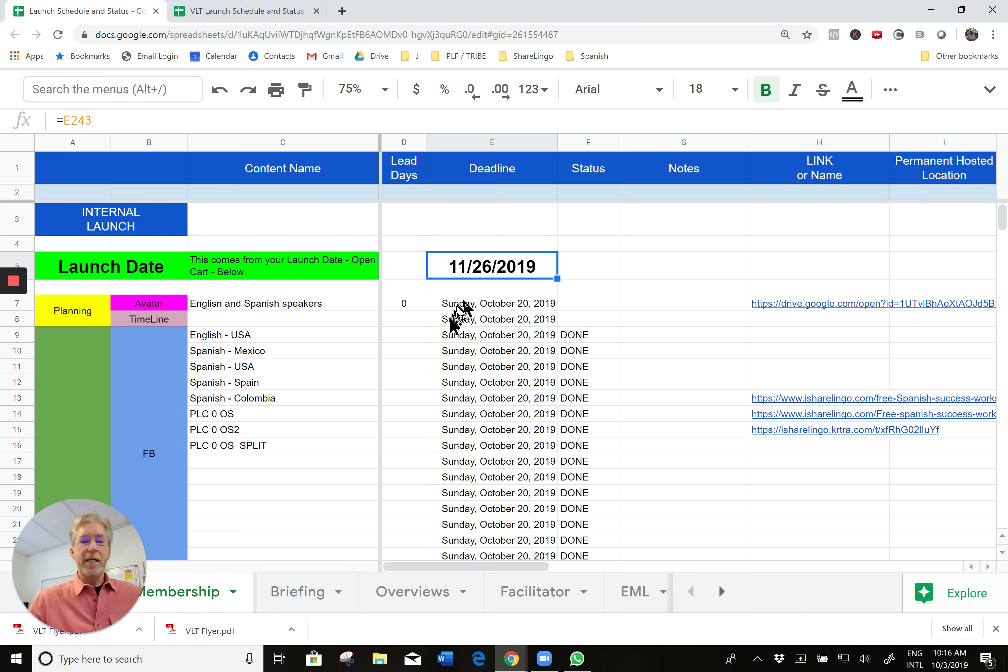
Set the deadline of the CART OPEN row, E243, to 10/26/2019
scroll(462, 345, "down", 6)
scroll(463, 354, "down", 15)
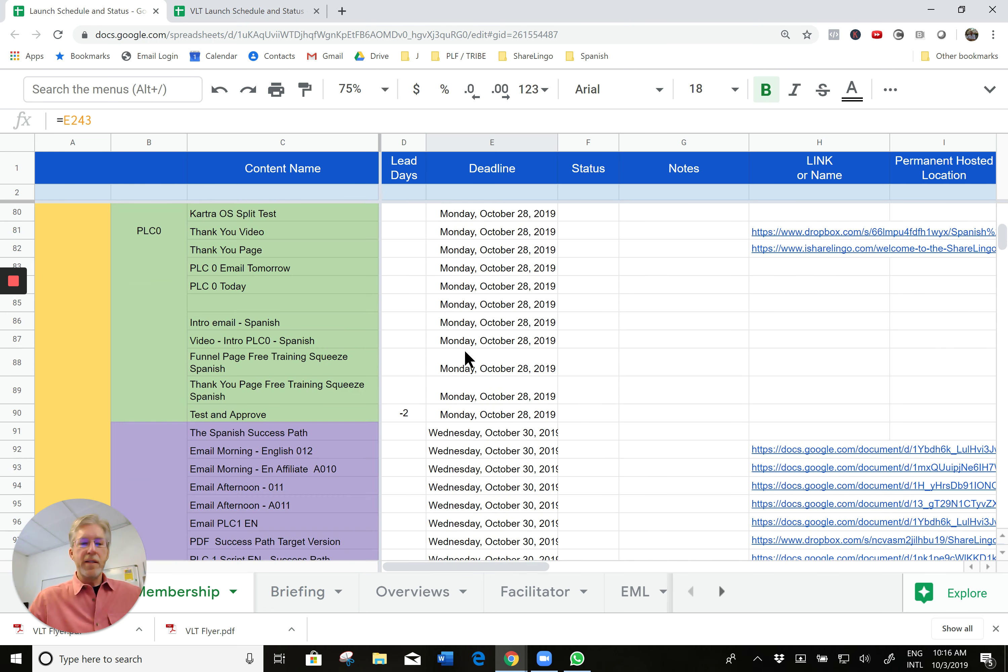
scroll(466, 352, "down", 20)
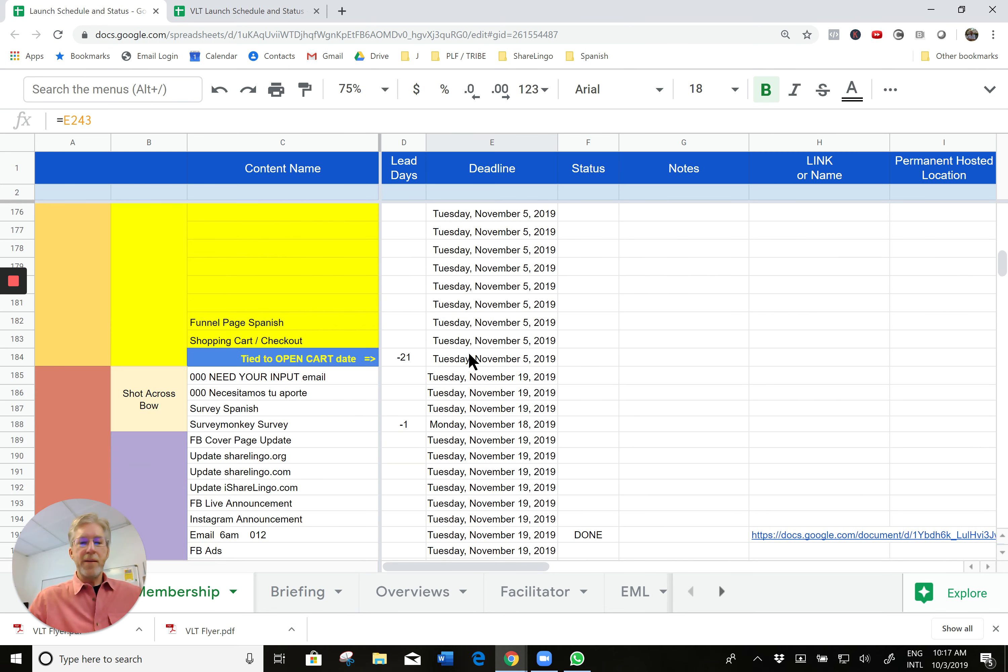
scroll(477, 360, "up", 5)
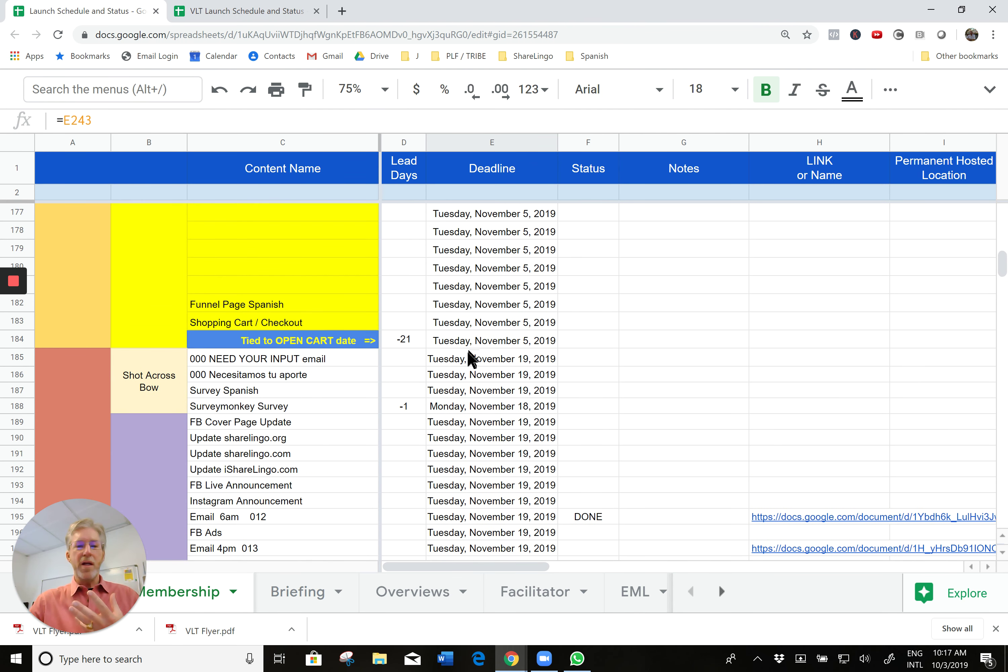
scroll(469, 354, "down", 6)
scroll(469, 354, "down", 15)
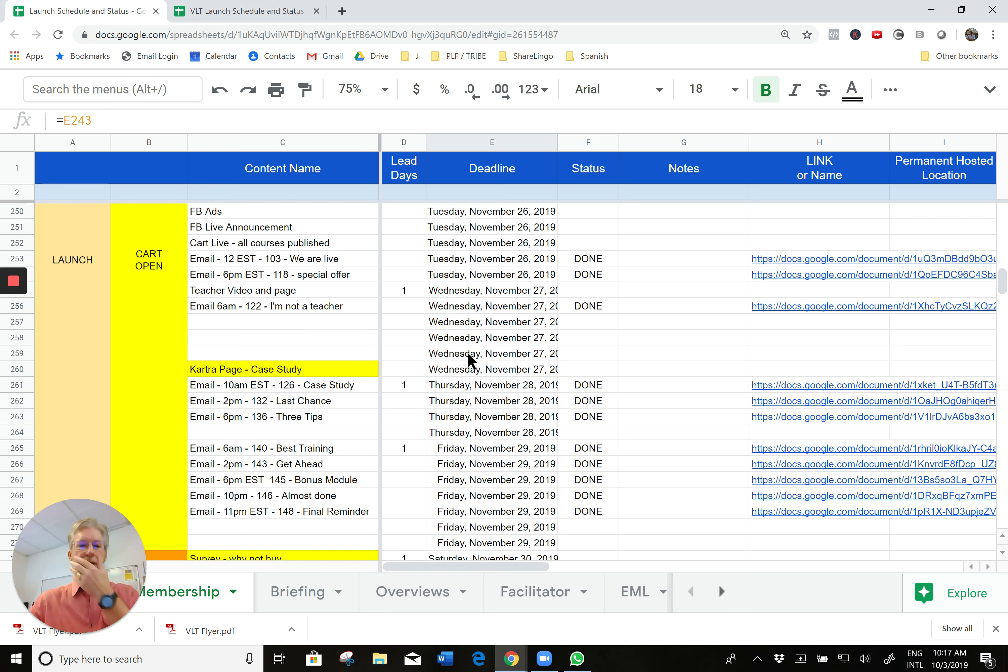
scroll(469, 353, "up", 2)
scroll(466, 356, "up", 2)
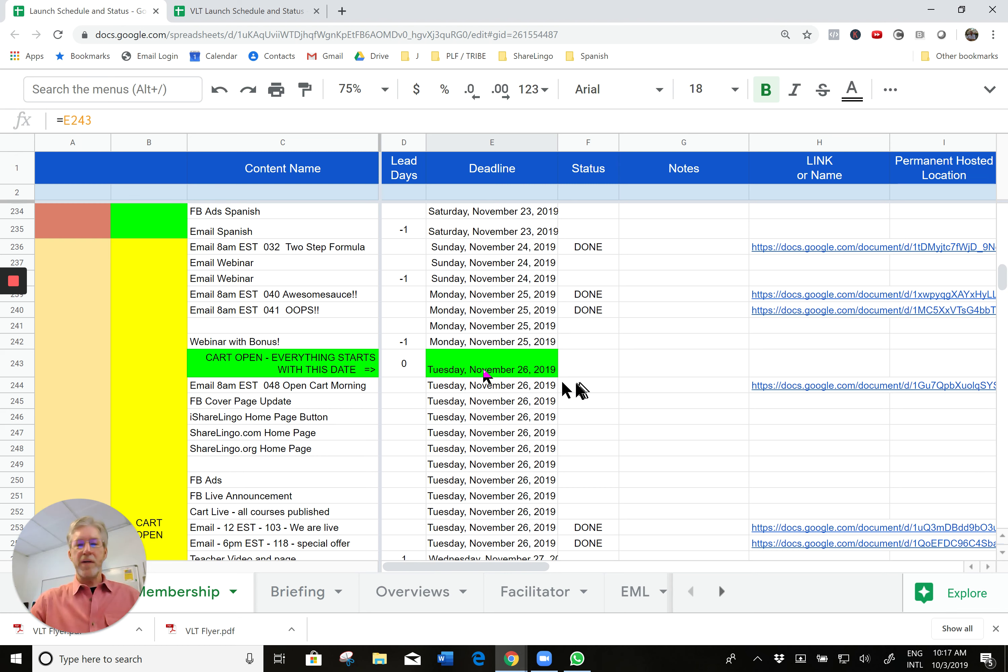
left_click(542, 374)
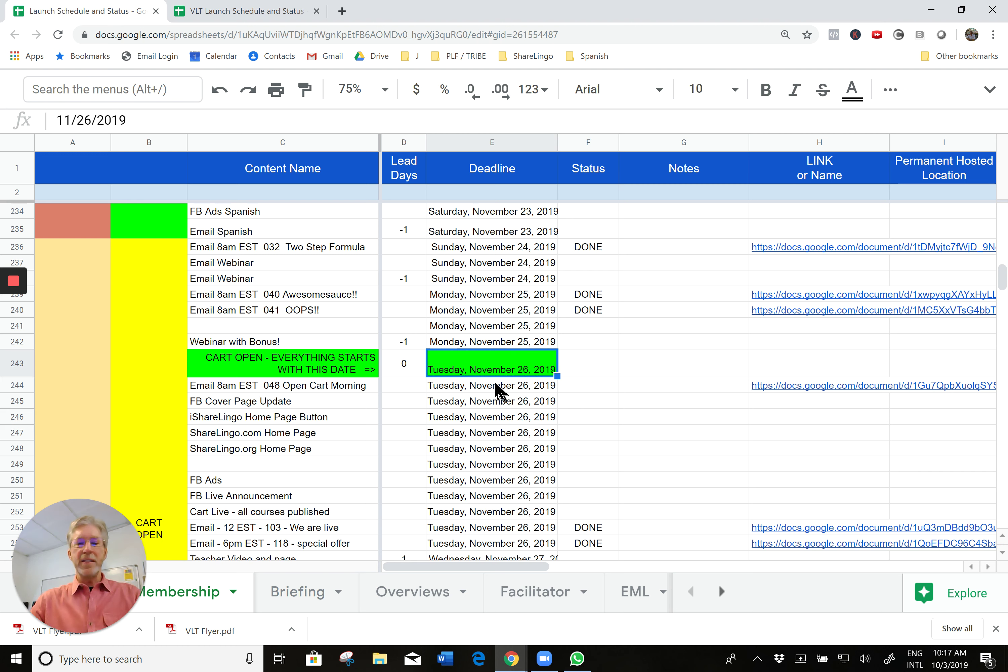
left_click(68, 119)
key("BackSpace")
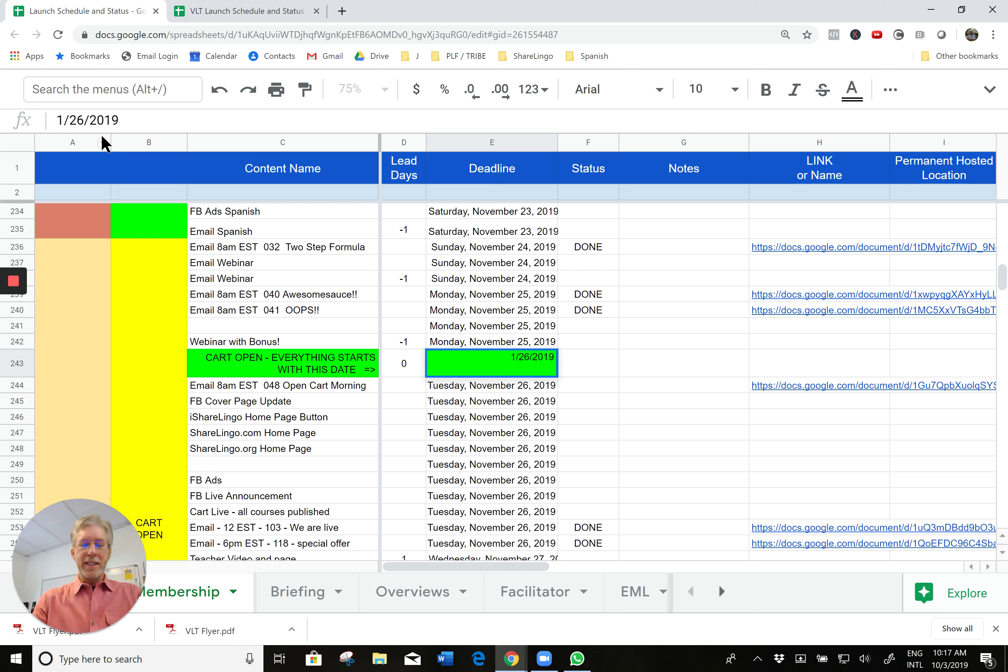
type("0")
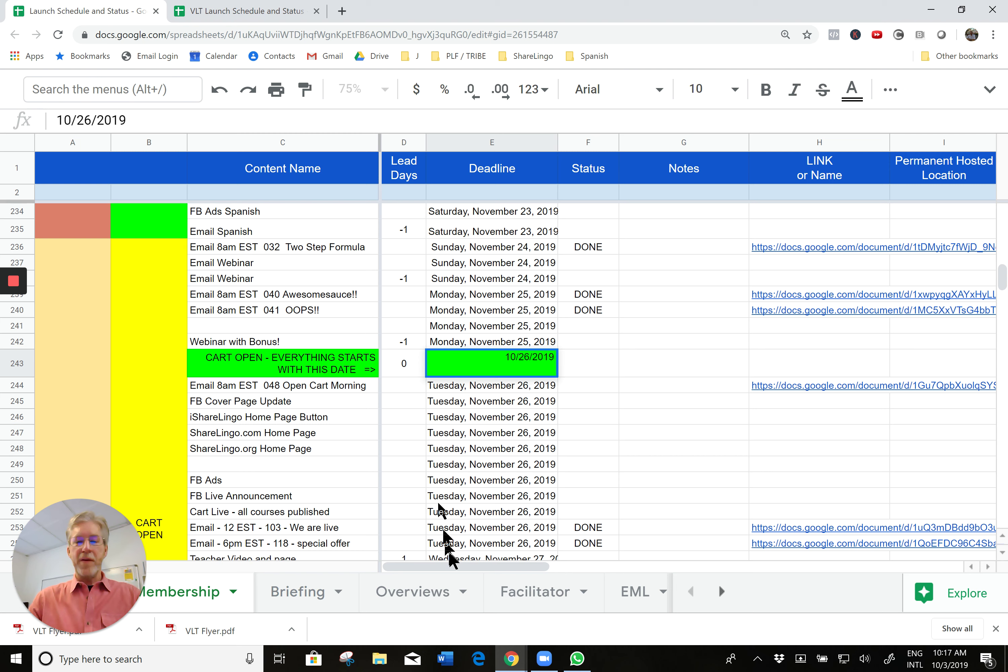
key("Return")
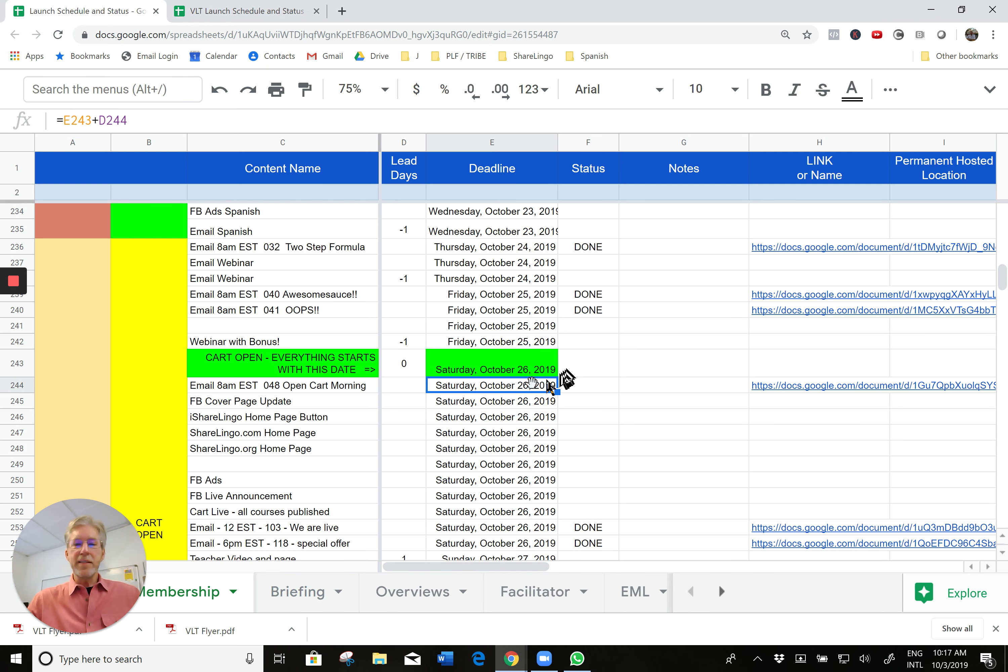
Check the recalculated deadlines in the pre-launch rows against the CART OPEN date in E243
scroll(503, 330, "up", 12)
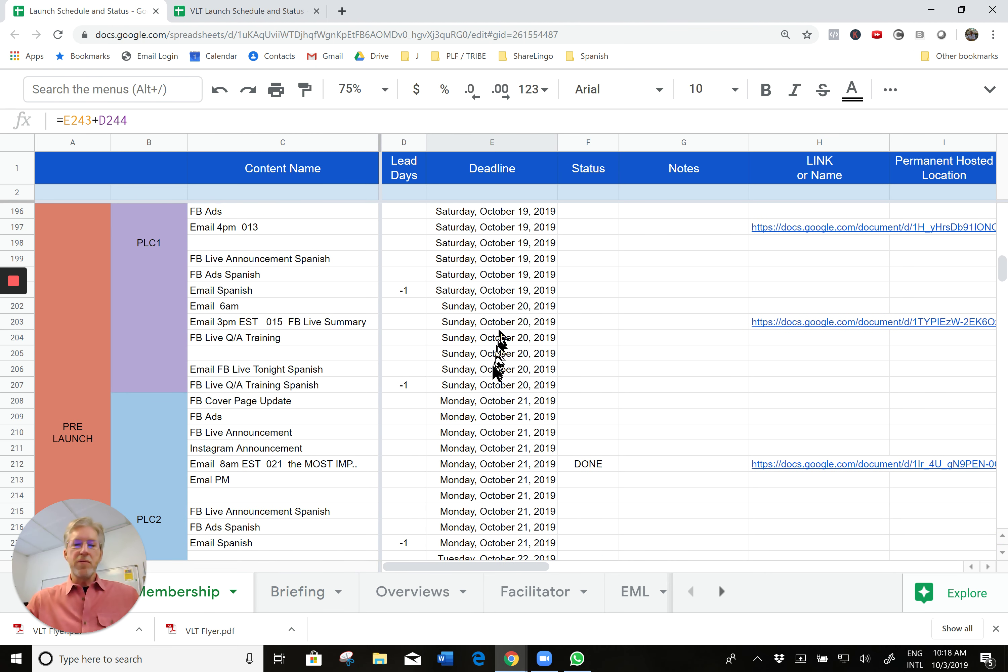
scroll(508, 333, "up", 15)
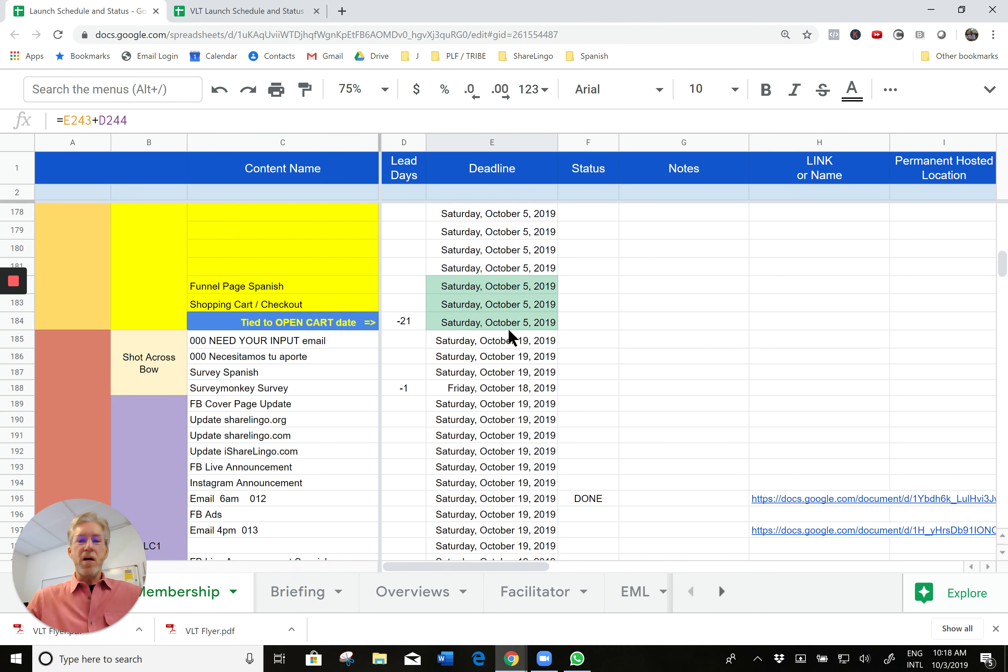
scroll(506, 342, "down", 12)
scroll(501, 358, "down", 6)
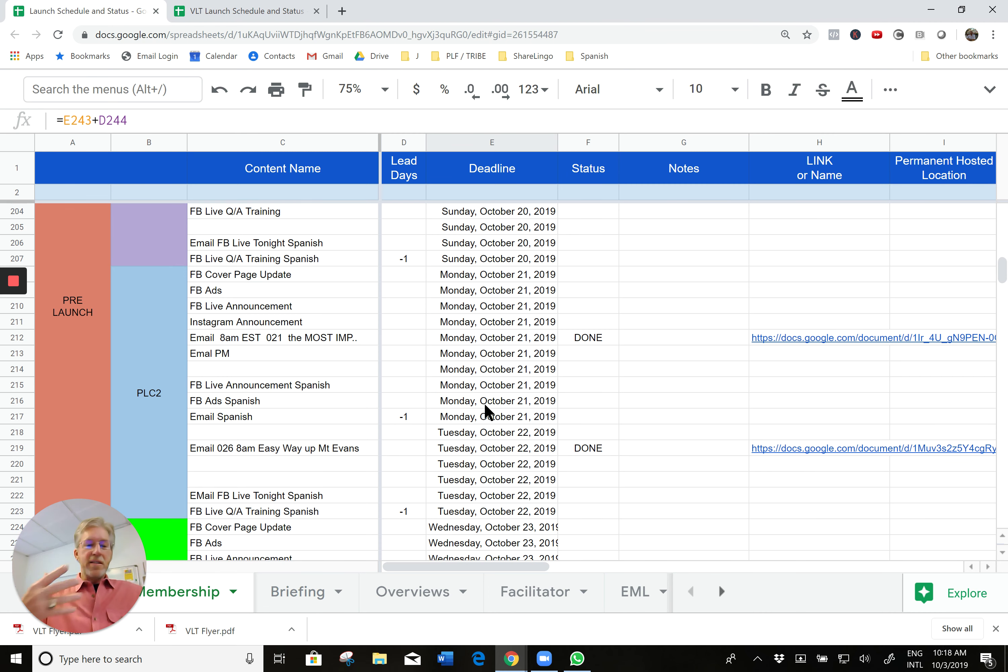
scroll(484, 403, "down", 15)
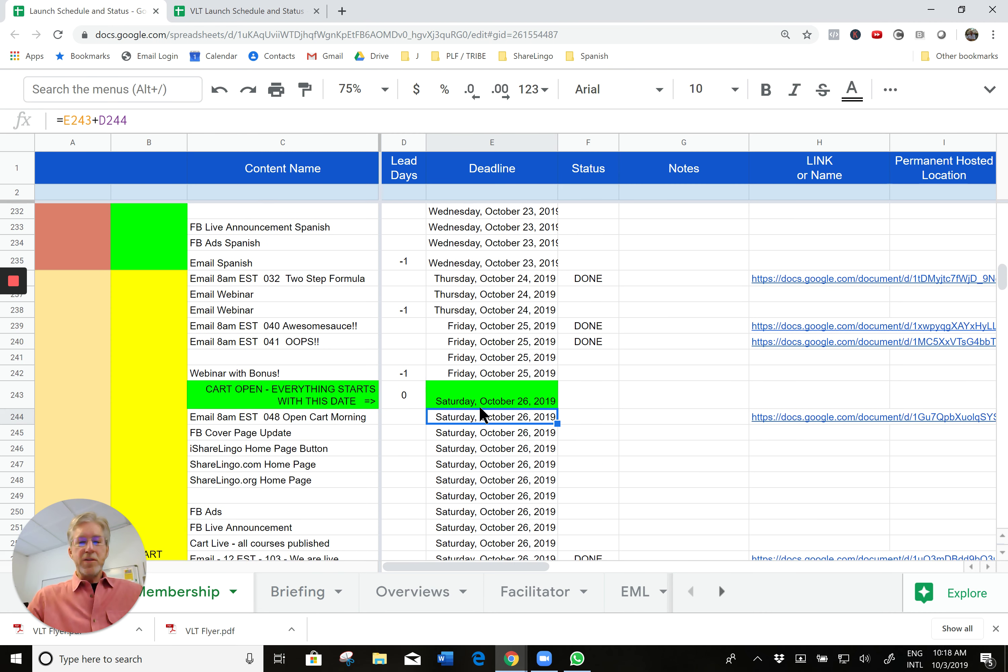
scroll(466, 414, "up", 6)
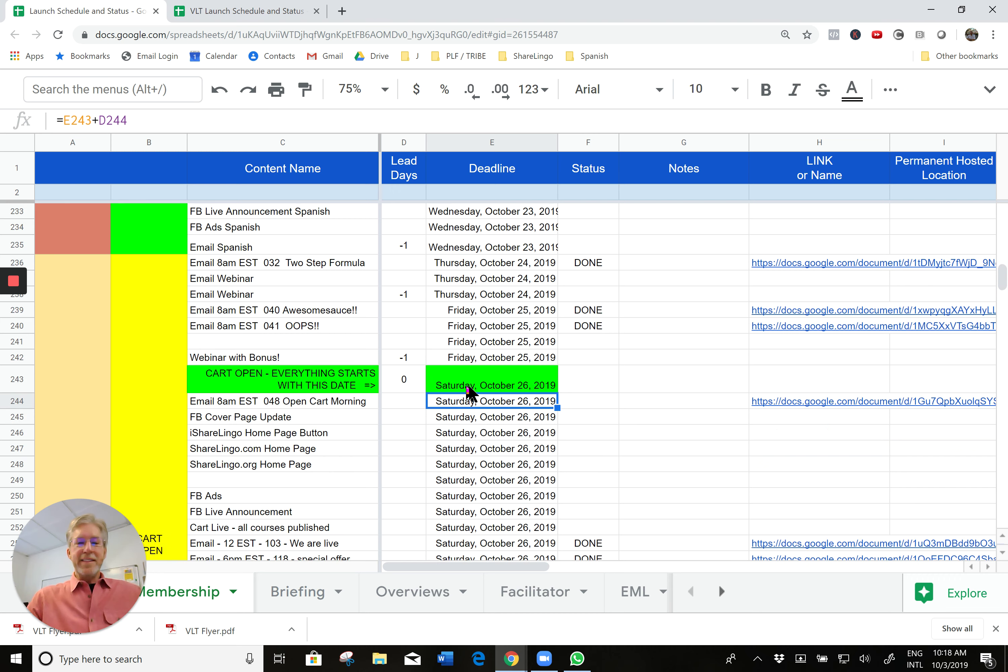
left_click(527, 387)
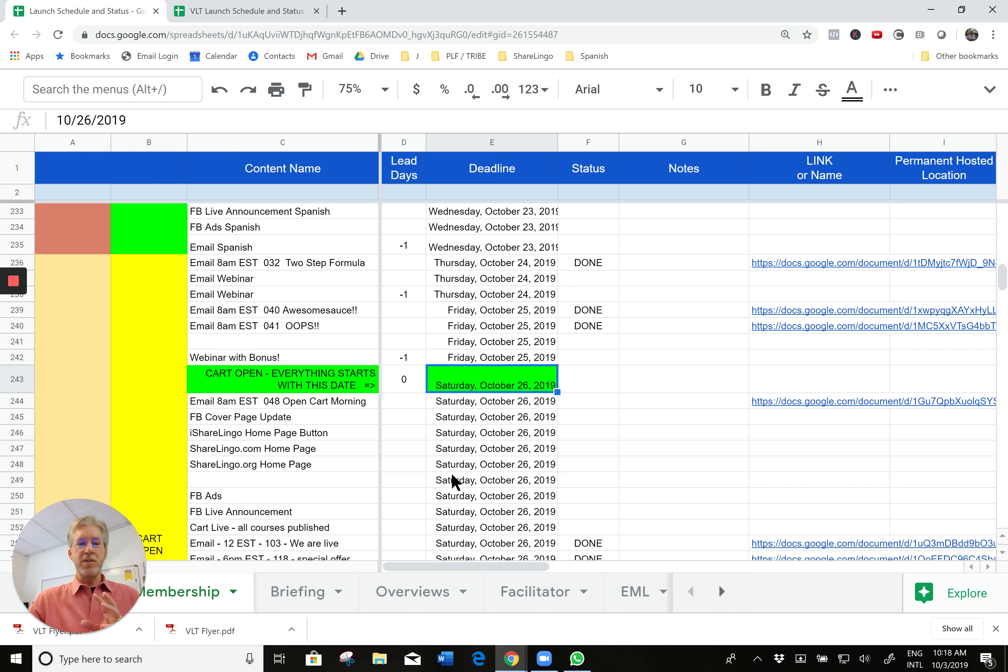
scroll(460, 349, "up", 15)
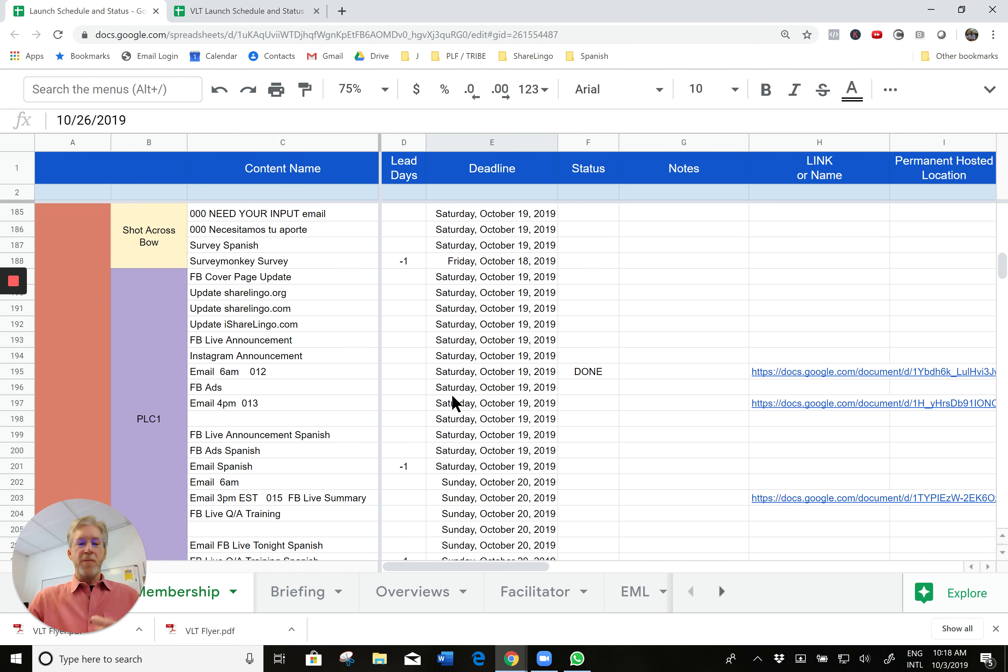
scroll(453, 403, "down", 12)
scroll(455, 409, "down", 3)
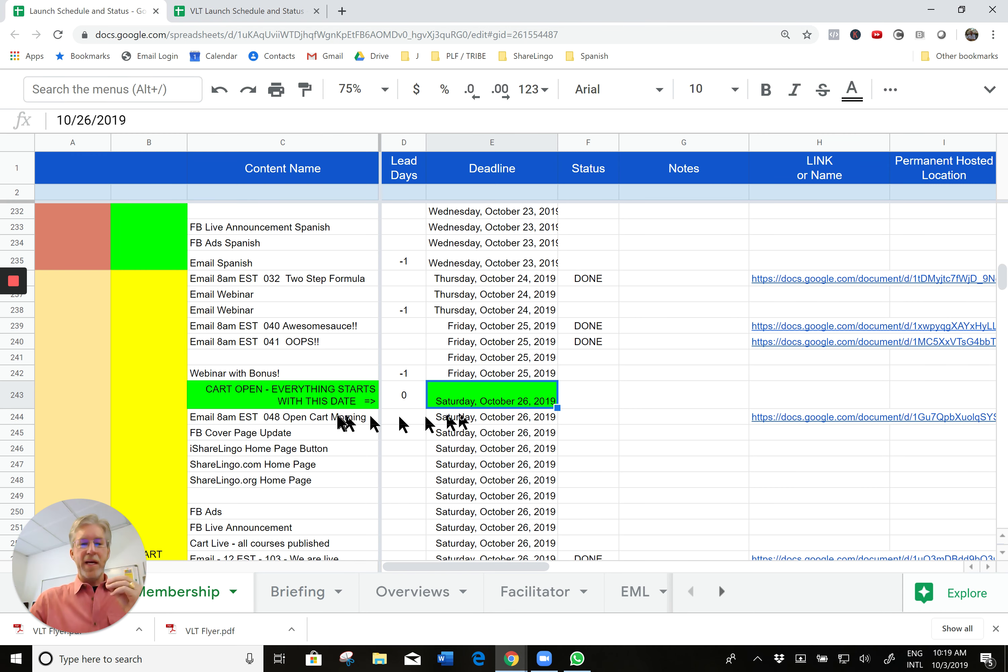
Review the launch-day tasks listed under CART OPEN, from the Open Cart Morning email through the home page updates to FB Ads
left_click(316, 418)
scroll(308, 439, "down", 3)
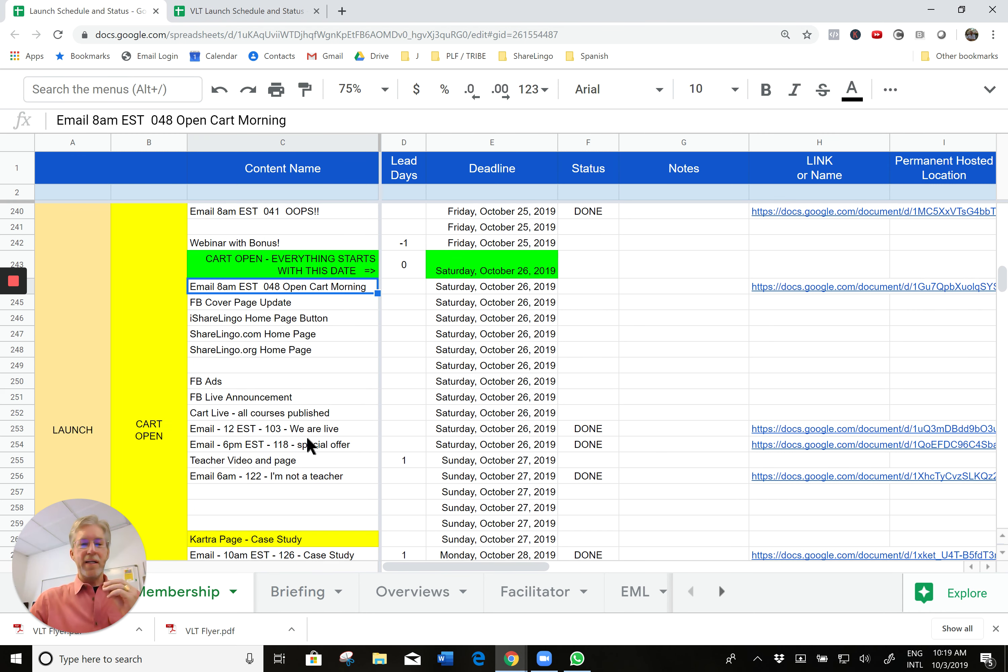
left_click(303, 302)
left_click(328, 321)
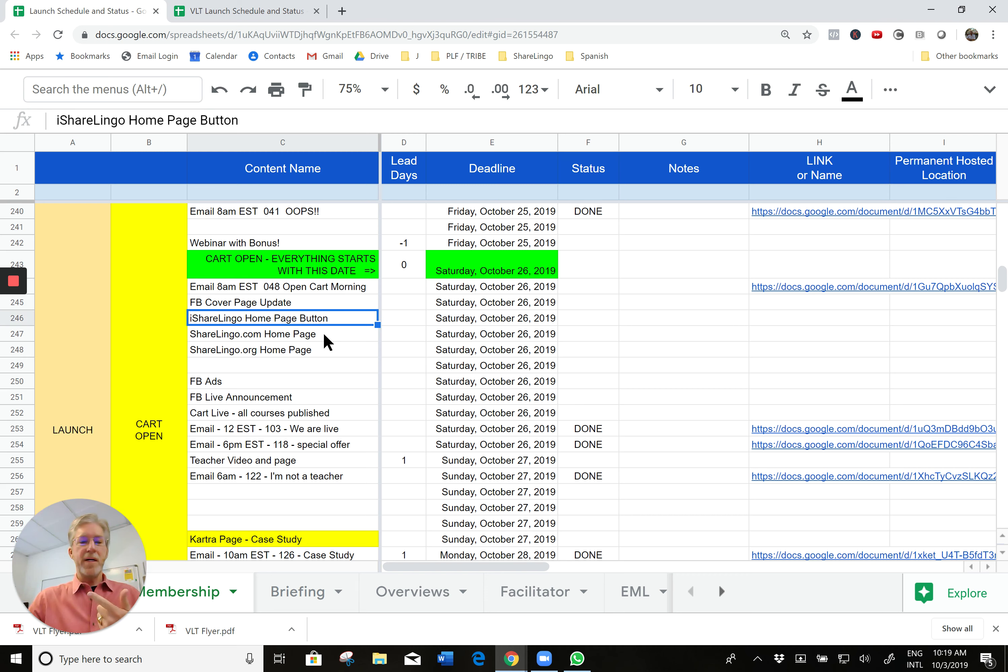
left_click(326, 336)
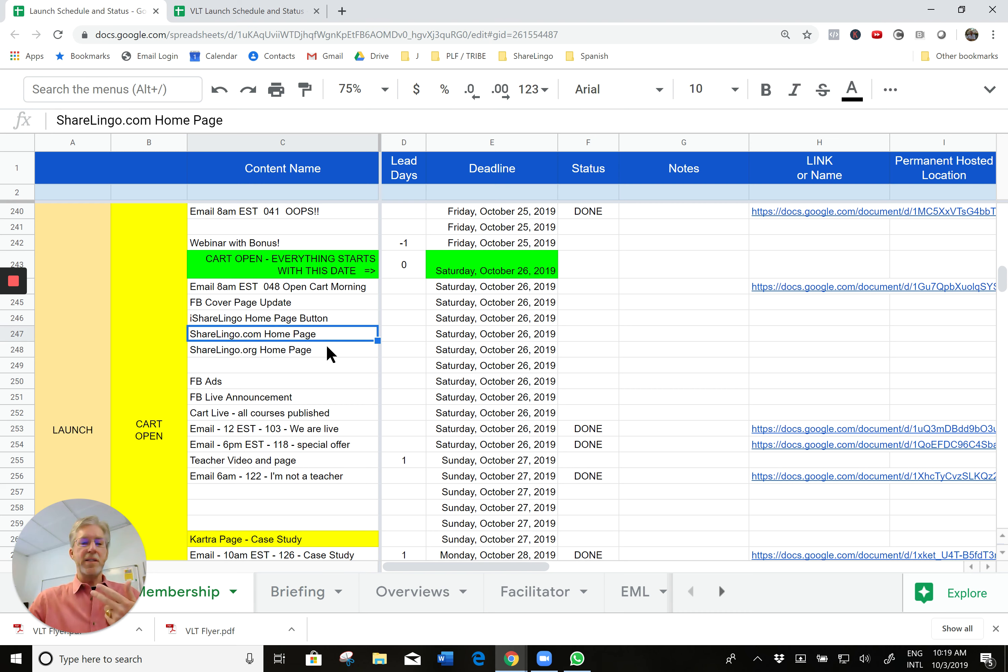
left_click(329, 347)
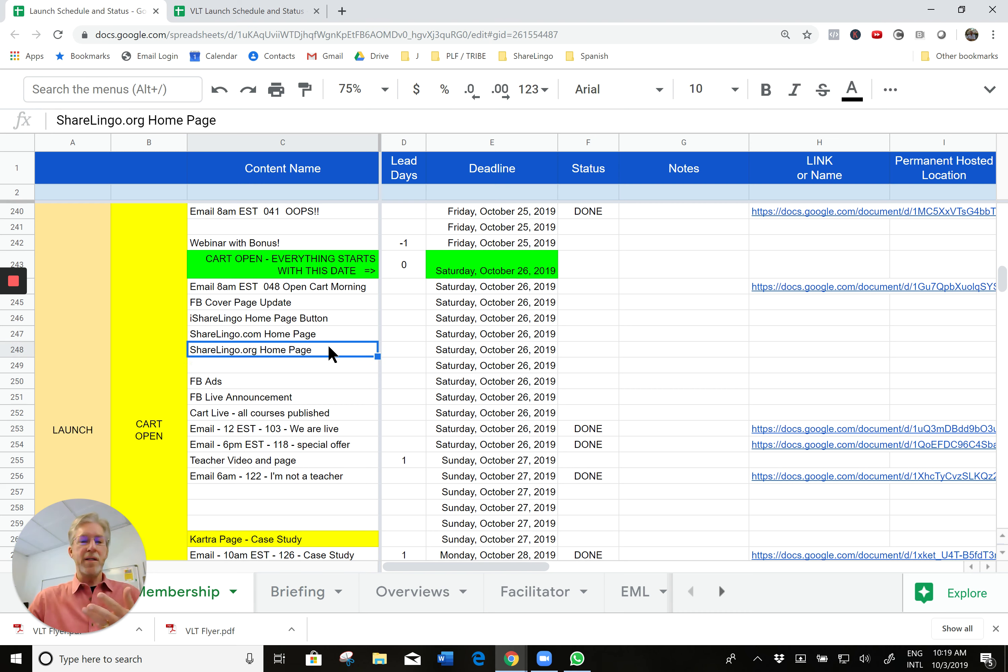
left_click(327, 384)
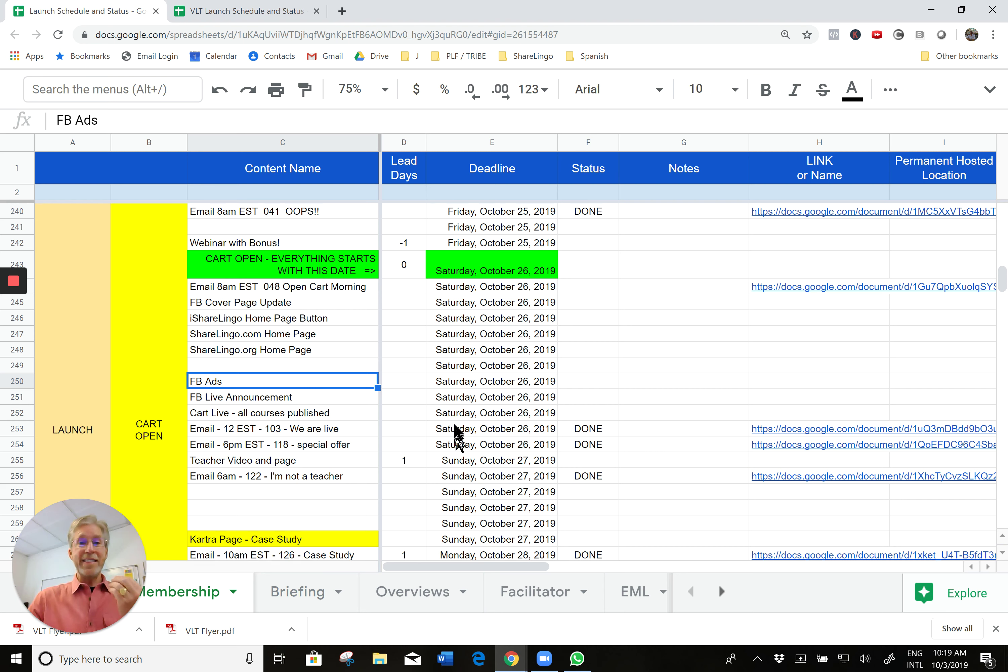
Examine how the Lead Days values in the CART OPEN, Teacher Video and page, and Case Study email rows shift the deadlines
left_click(407, 269)
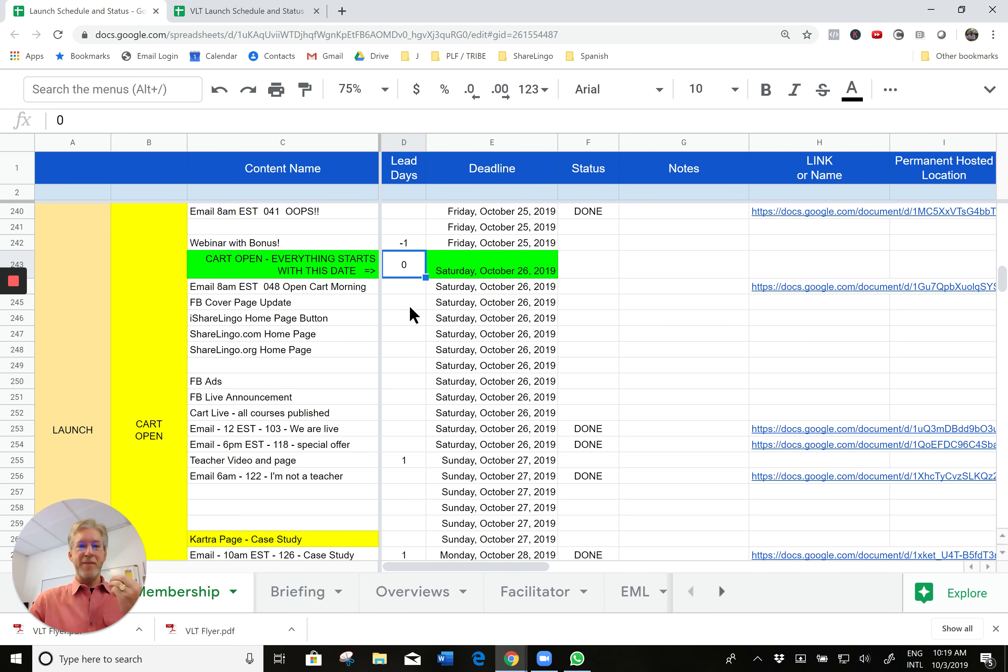
scroll(408, 305, "down", 3)
left_click(413, 326)
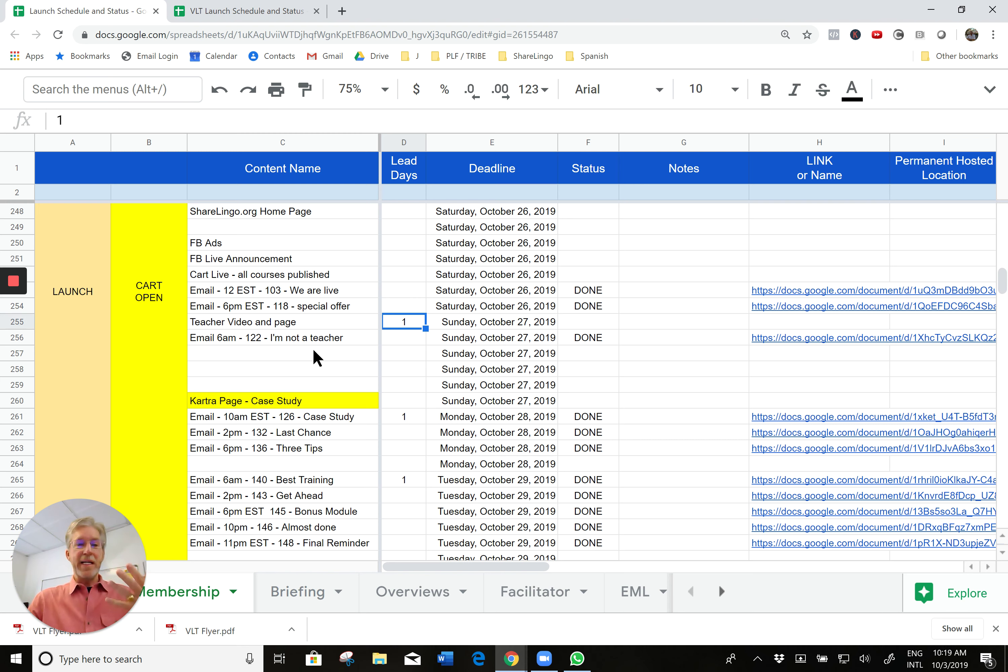
left_click(279, 323)
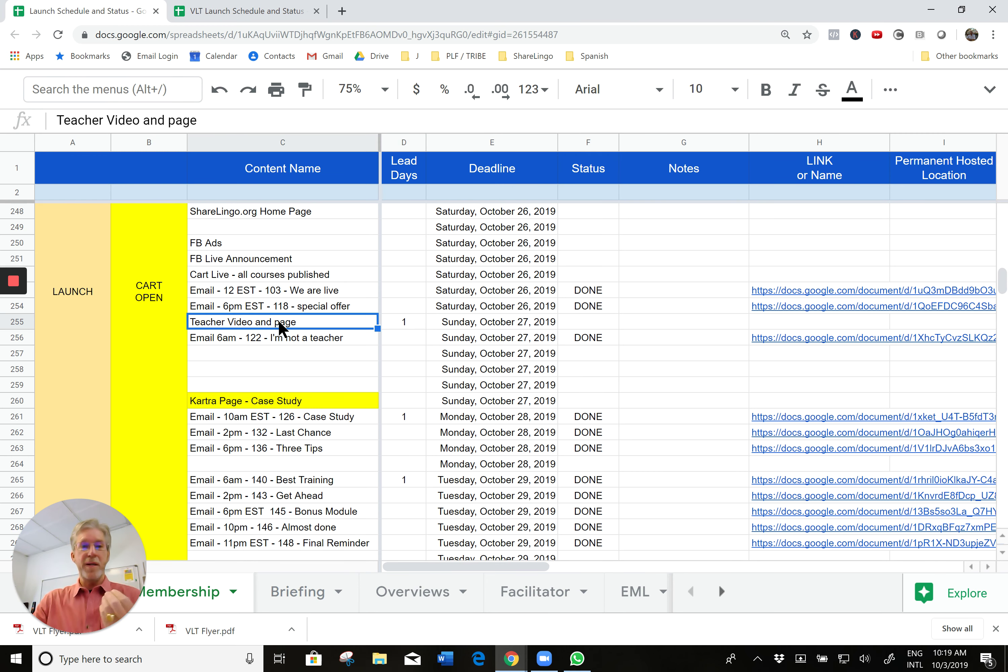
scroll(352, 365, "down", 3)
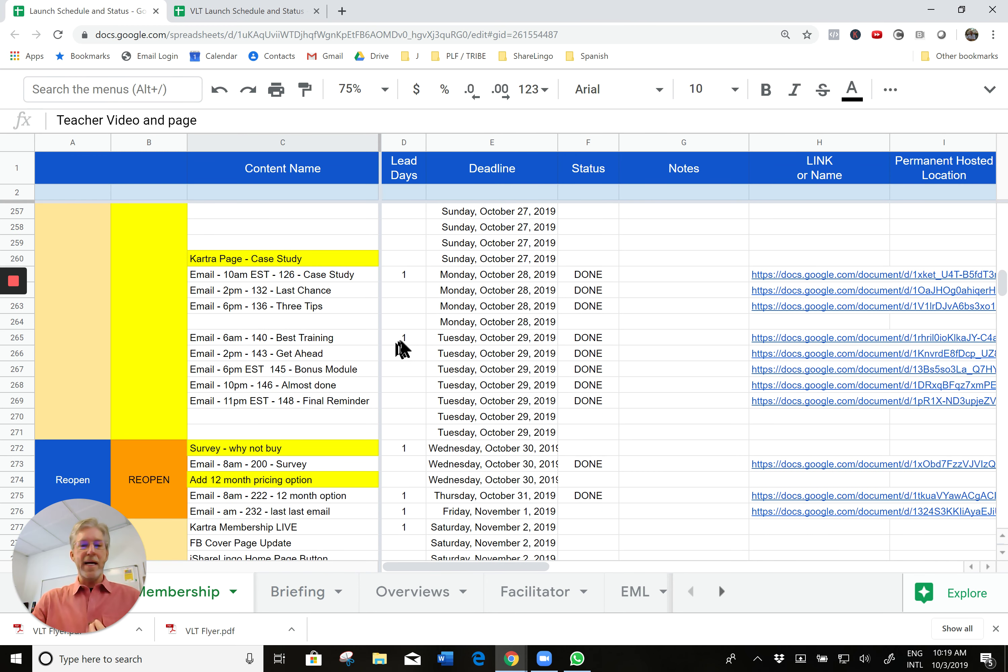
left_click(416, 276)
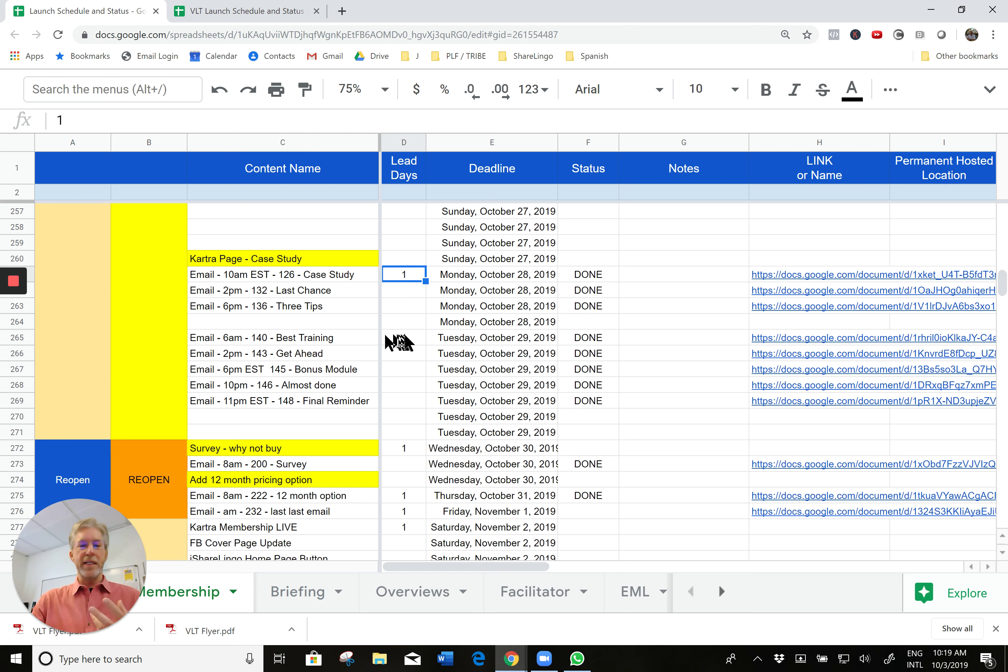
Check the Lead Days value in D265 against the deadline of the Email - 6am - 140 - Best Training row
left_click(395, 341)
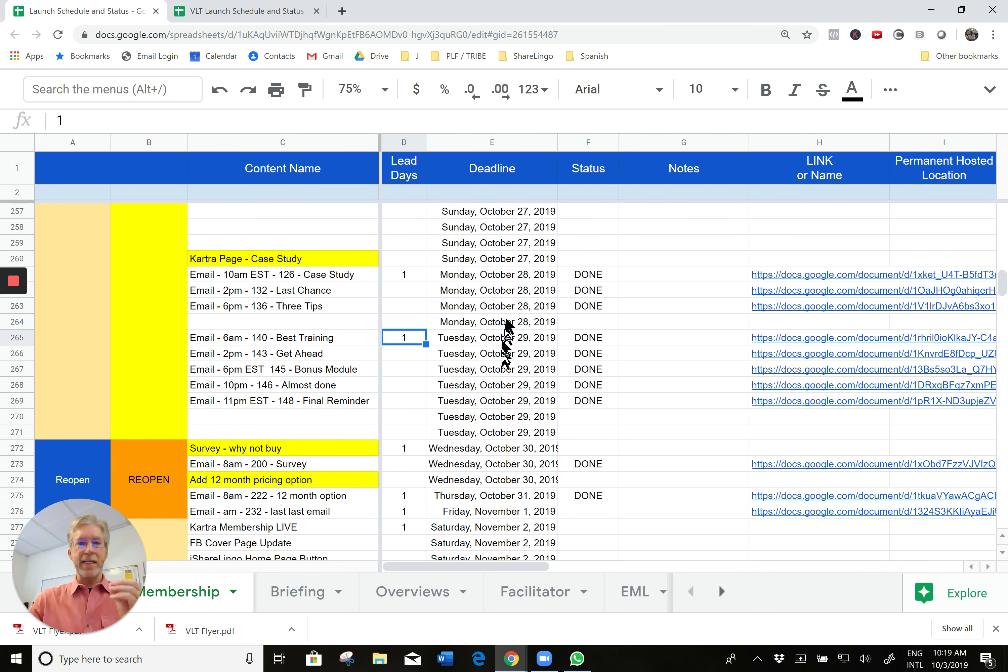
scroll(504, 302, "down", 3)
scroll(507, 308, "up", 3)
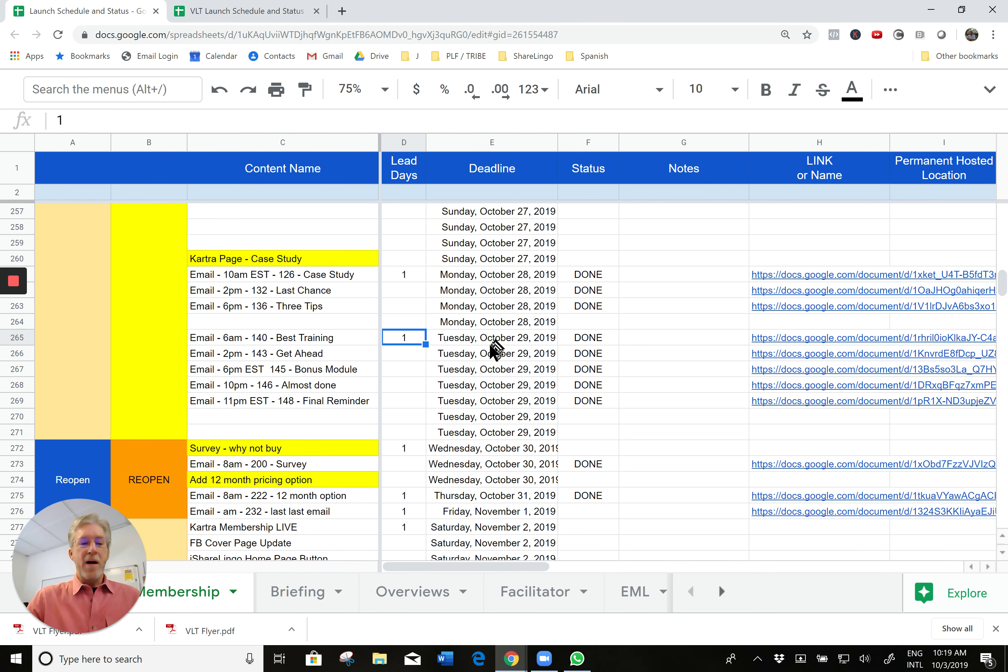
Examine the Webinar with Bonus! lead days in D242 and the OOPS!! and Awesomesauce!! email rows above CART OPEN
scroll(491, 350, "up", 15)
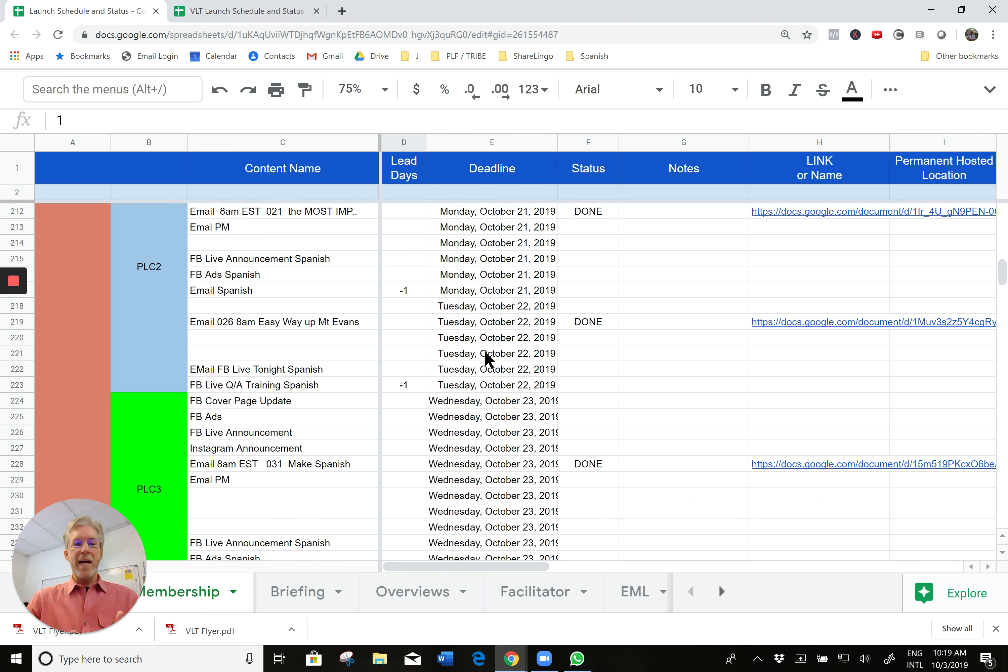
scroll(484, 351, "down", 6)
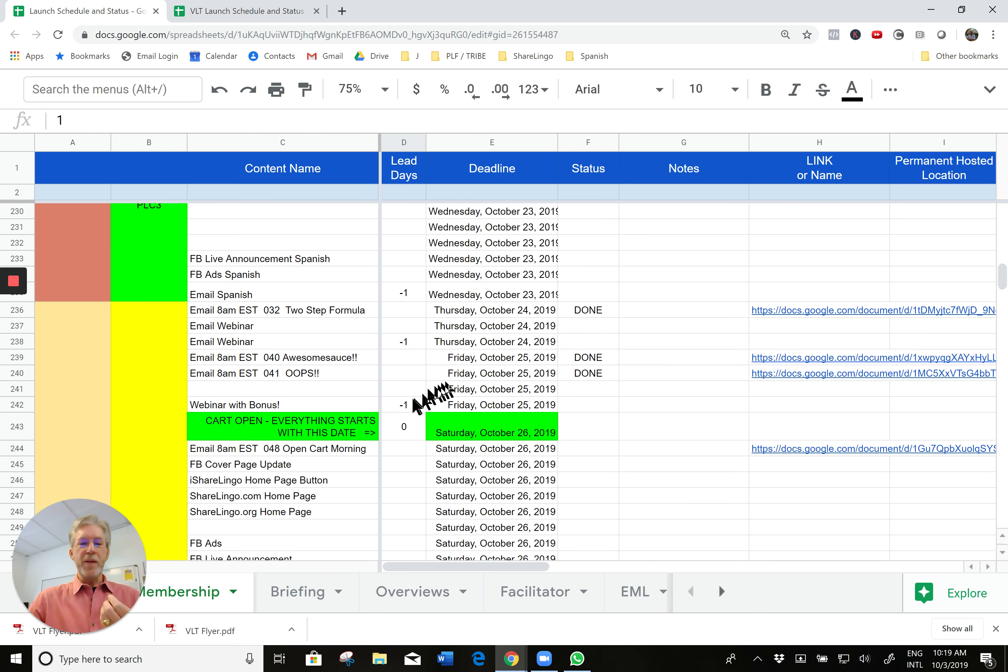
left_click(412, 405)
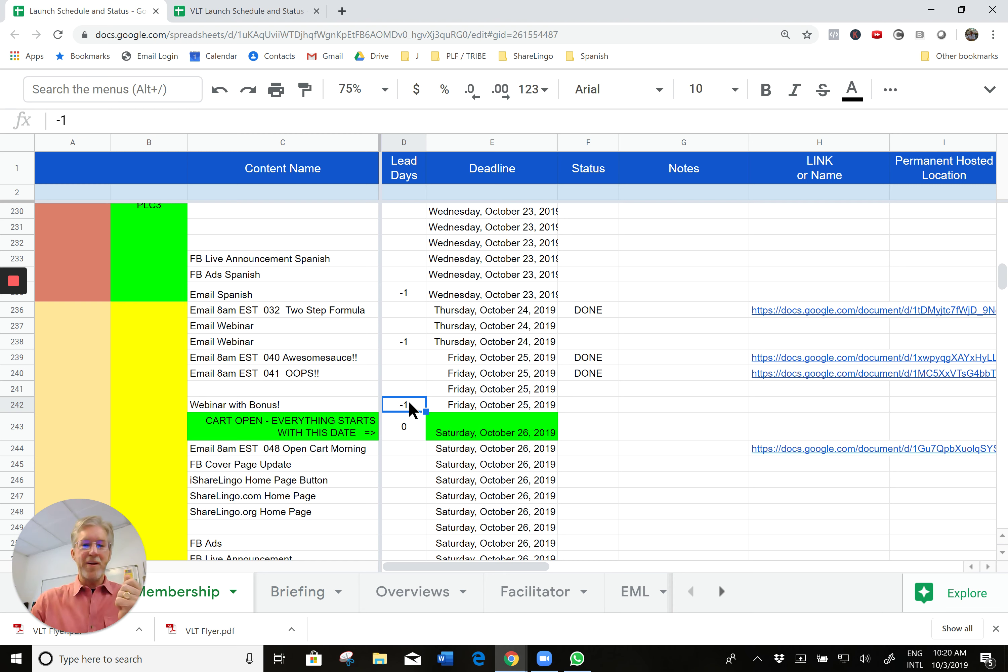
key("Left")
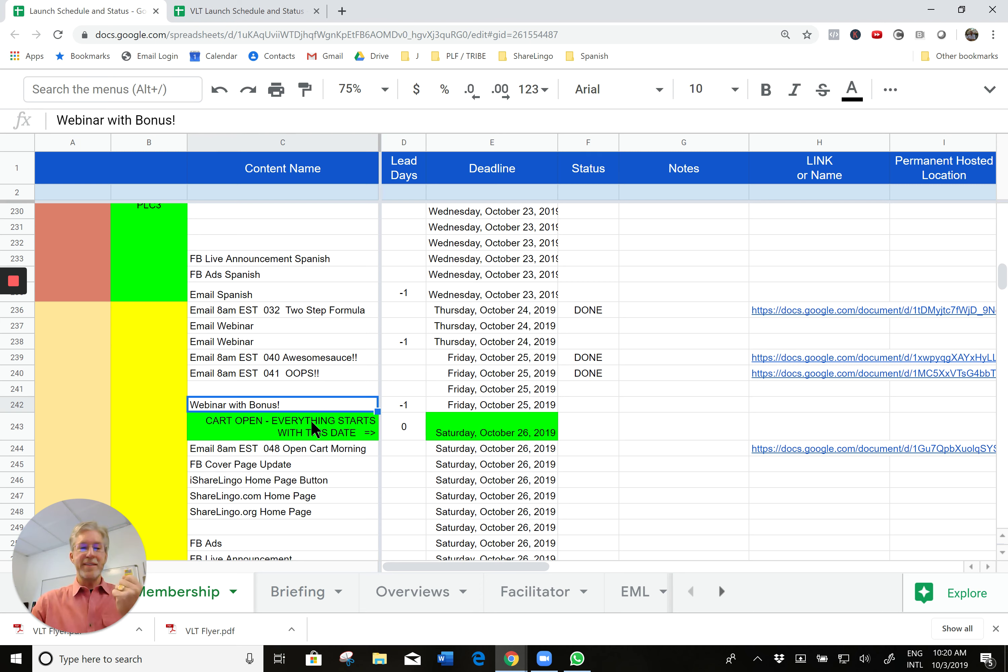
left_click(319, 373)
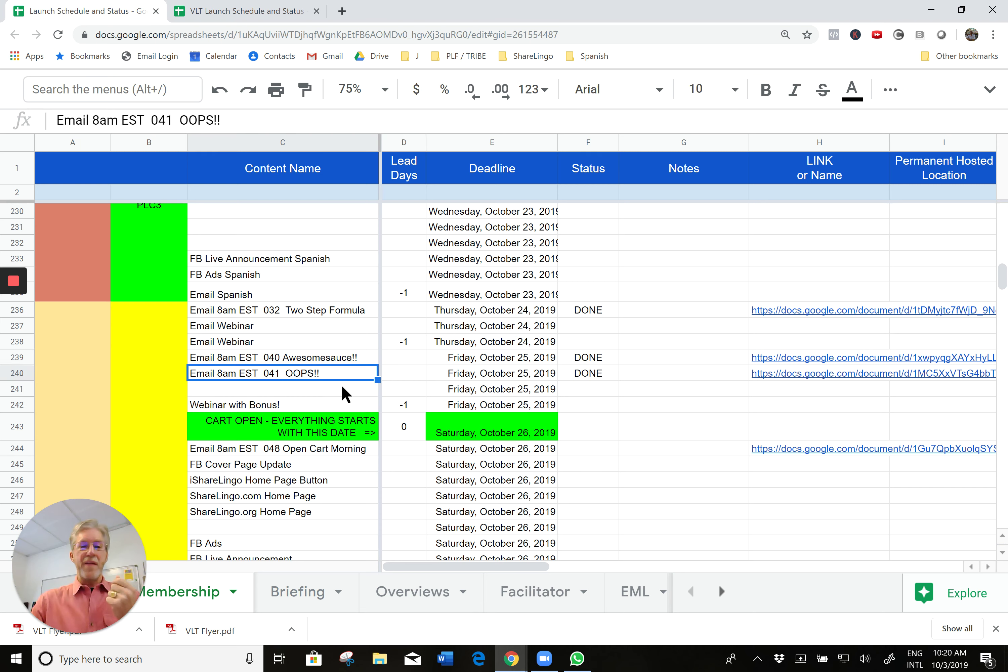
left_click(332, 358)
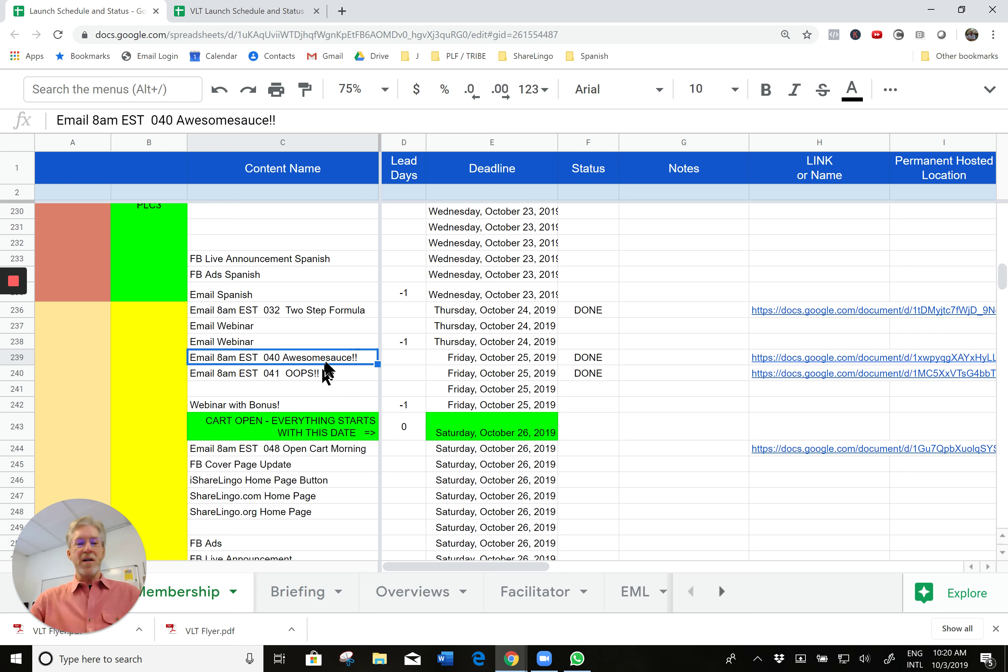
left_click(321, 373)
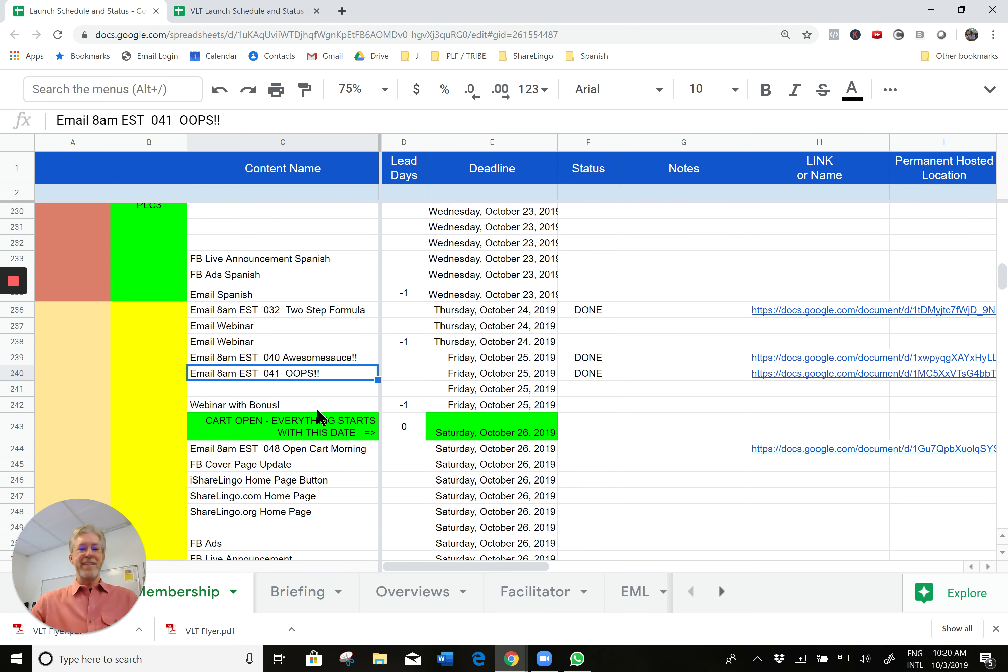
Review the schedule's phases, covering PLC3, PLC2, PLC1 and Shot Across Bow in PRE LAUNCH and the CART OPEN tasks in LAUNCH
scroll(332, 354, "up", 3)
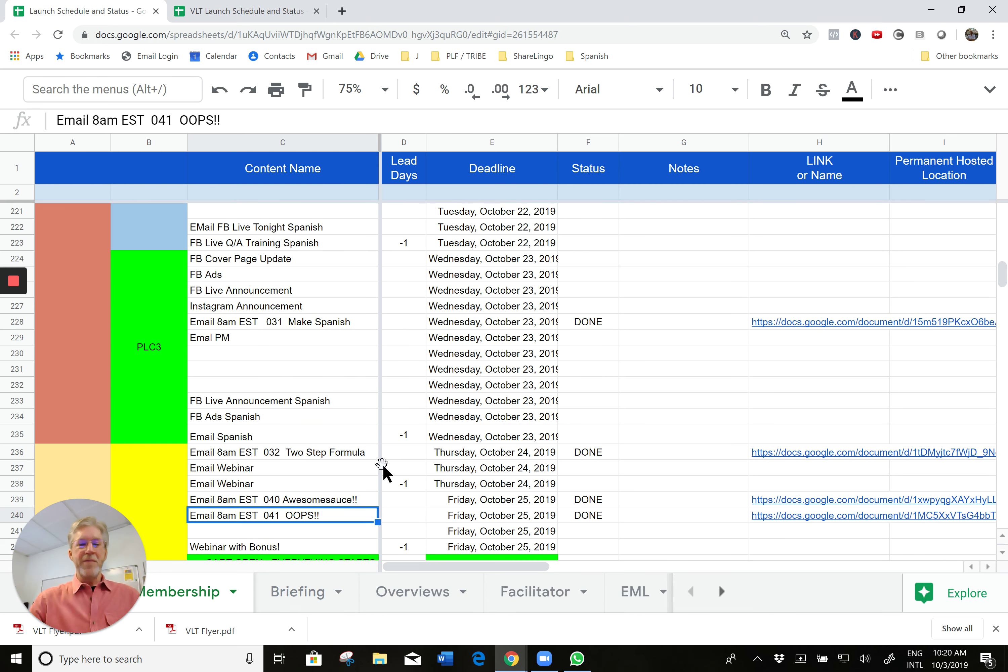
scroll(347, 414, "up", 3)
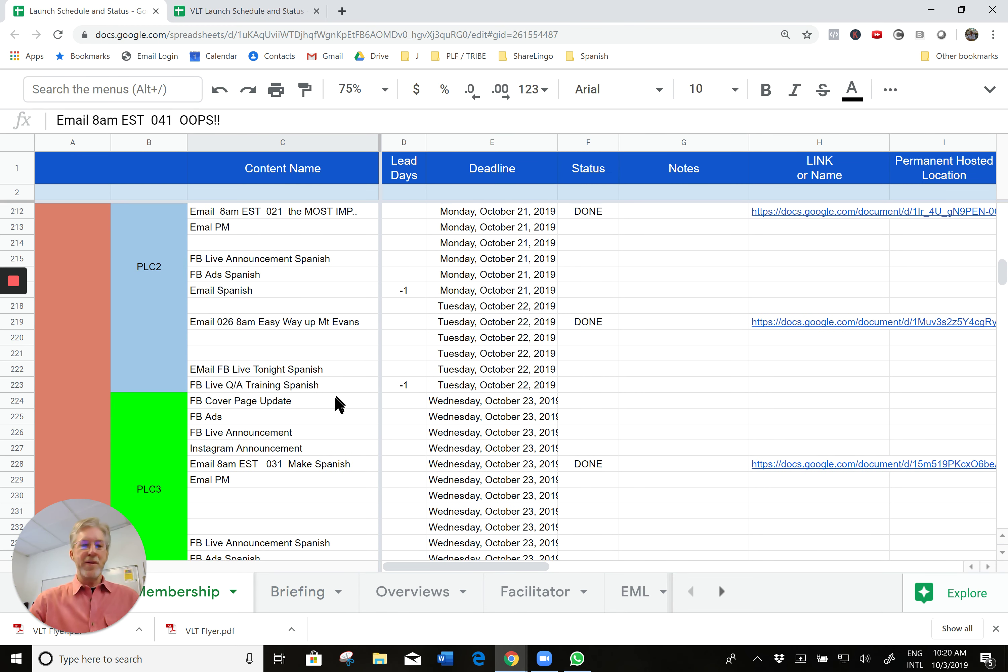
scroll(330, 434, "up", 3)
scroll(310, 475, "up", 3)
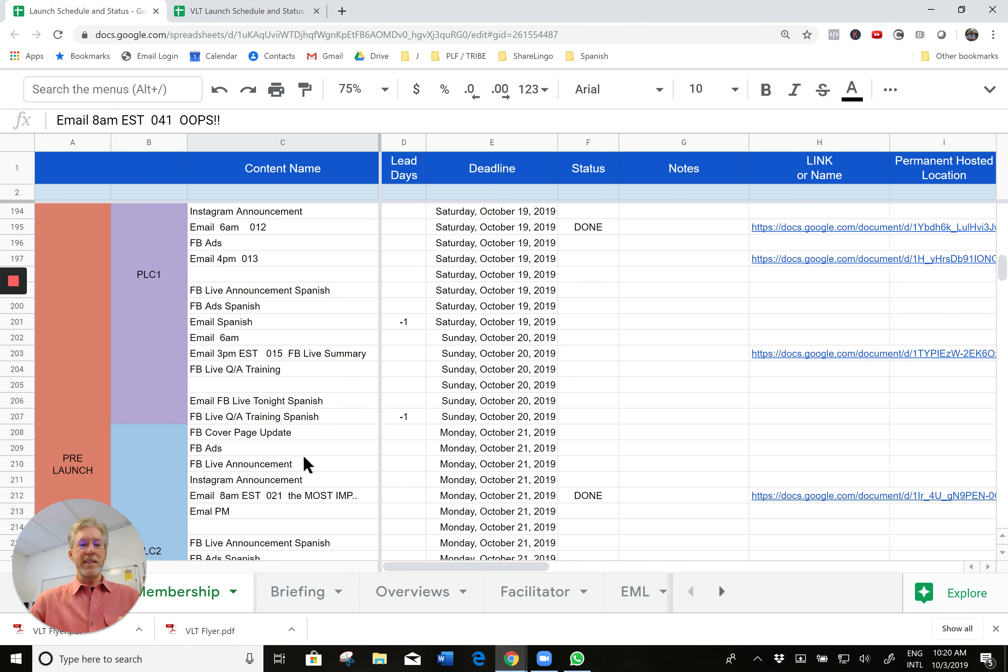
scroll(306, 464, "down", 18)
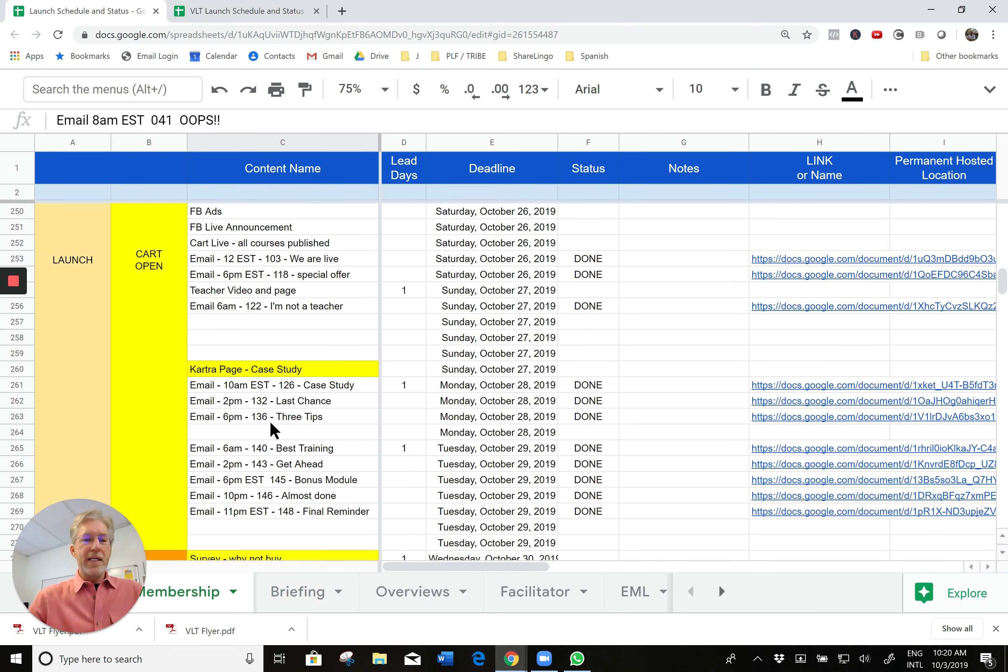
scroll(270, 427, "up", 3)
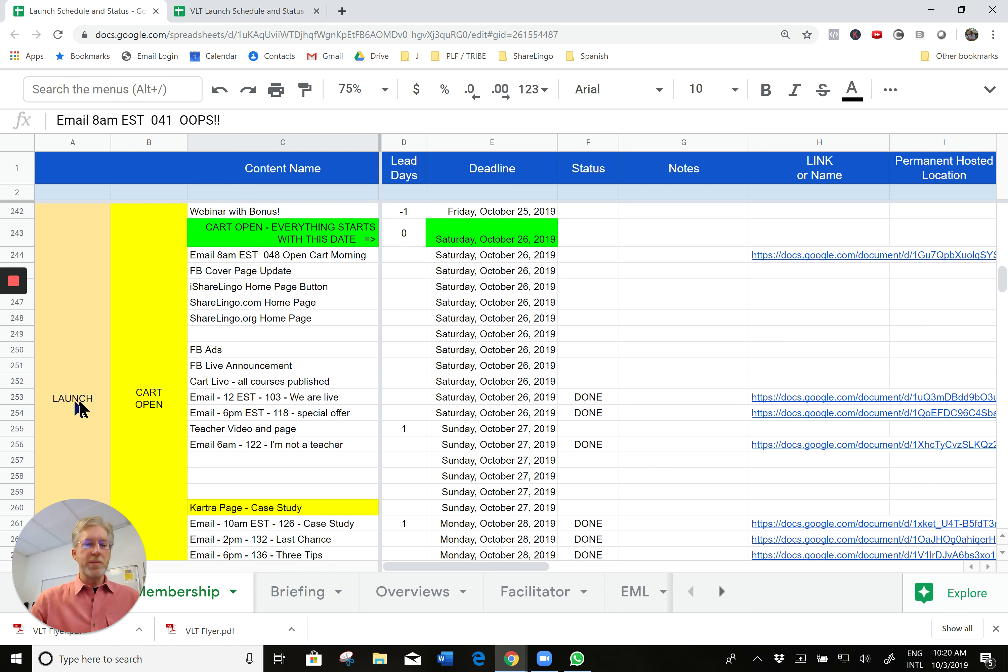
scroll(275, 422, "up", 3)
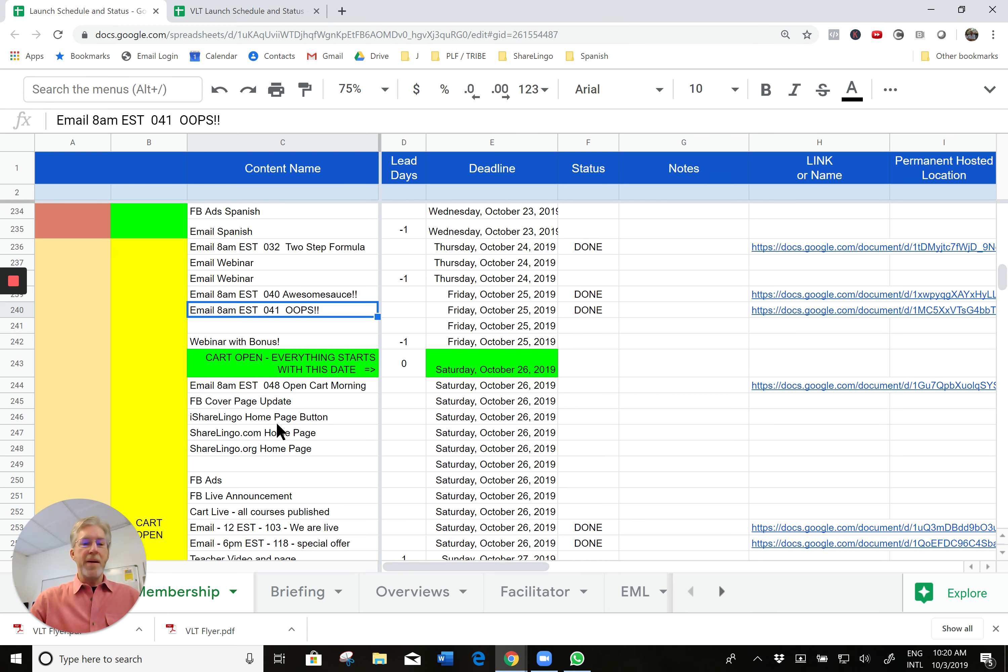
scroll(299, 401, "up", 12)
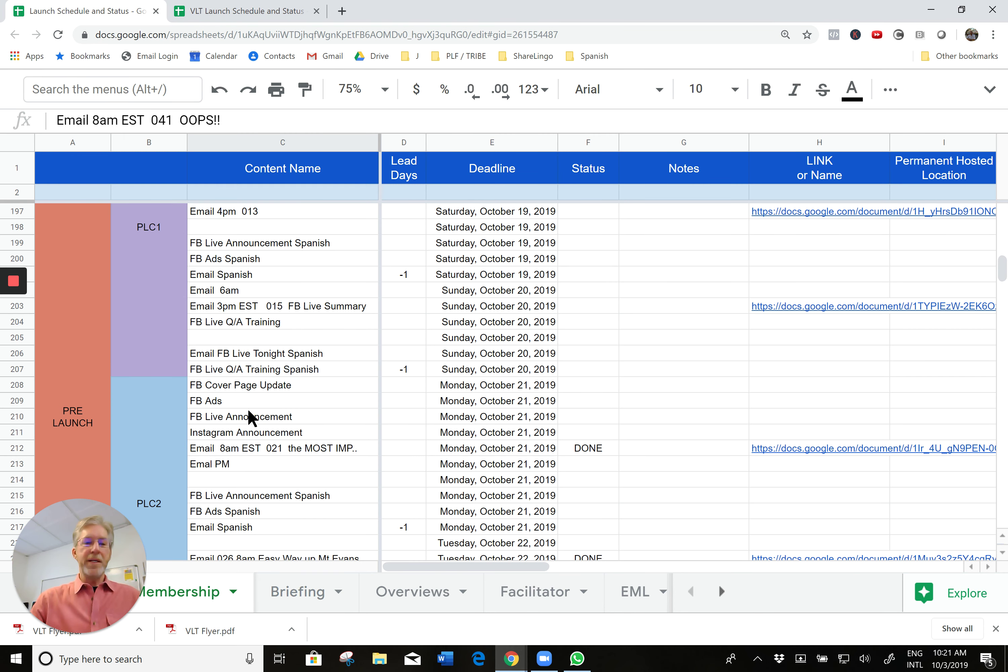
scroll(298, 403, "up", 6)
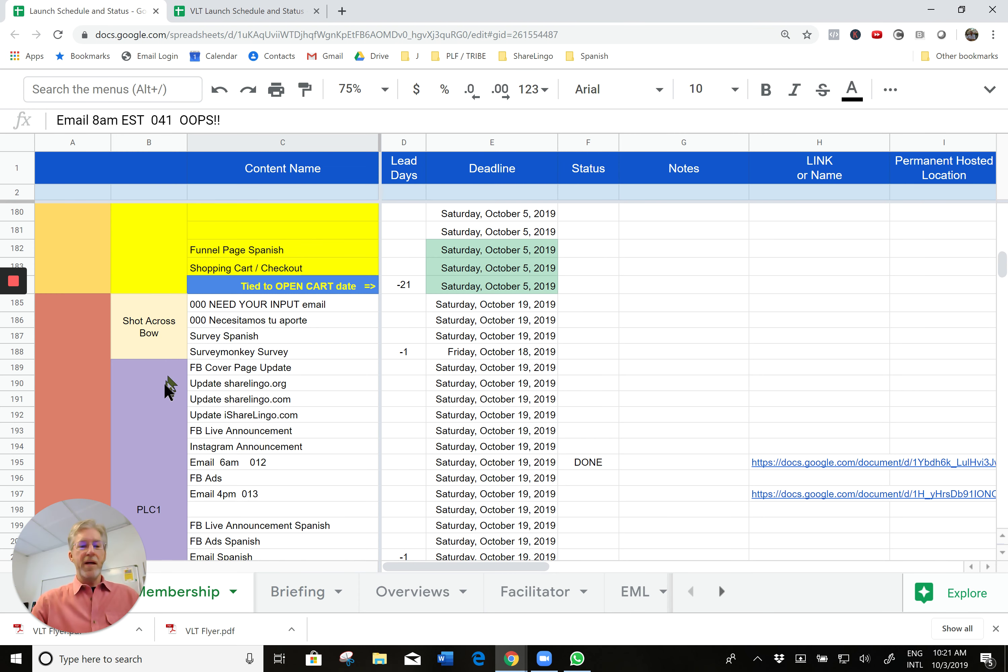
Set the Lead Days of the FB Live Q/A Training Spanish row at the end of PLC1, D207, to -2
scroll(167, 384, "down", 3)
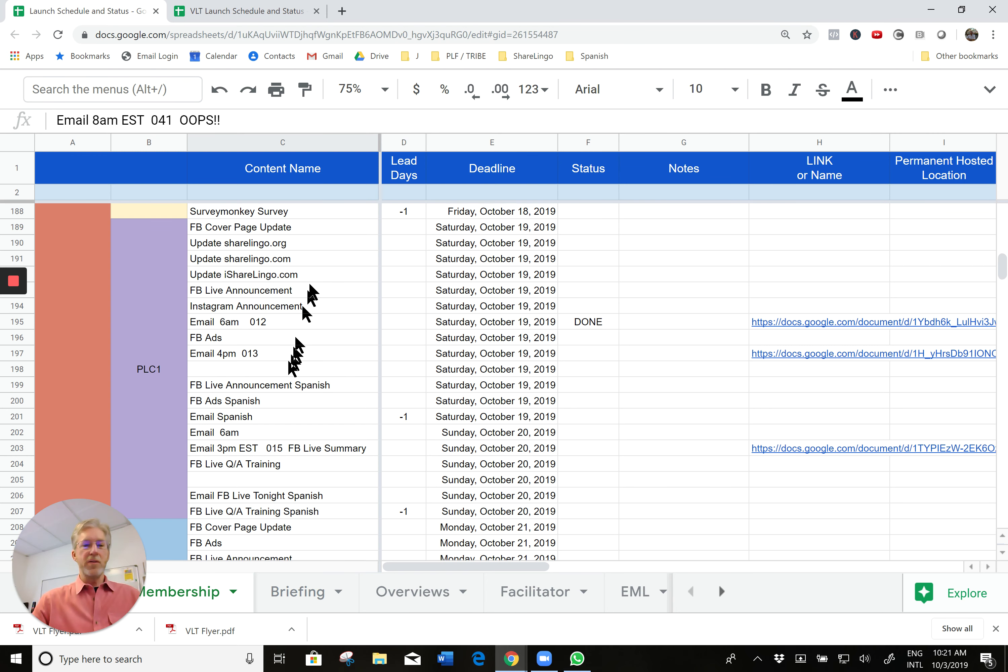
scroll(321, 275, "down", 3)
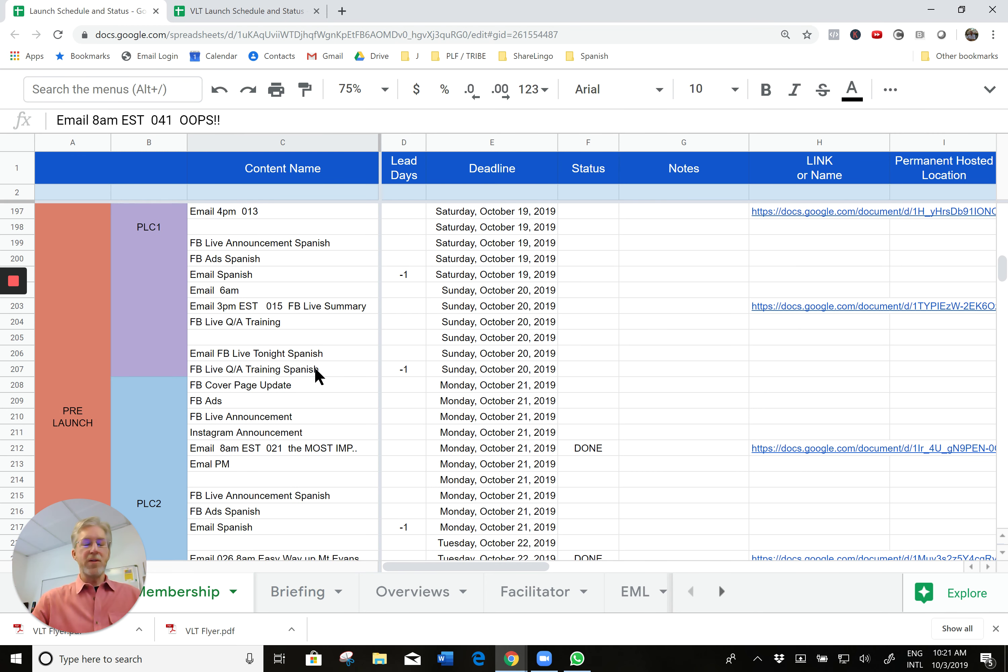
left_click(412, 372)
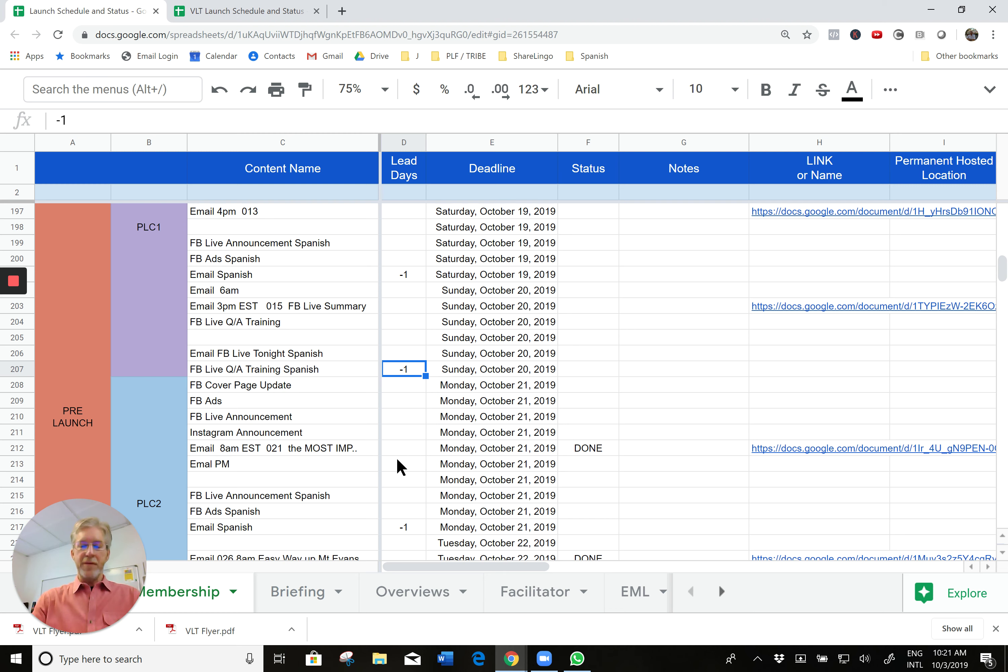
type("-2")
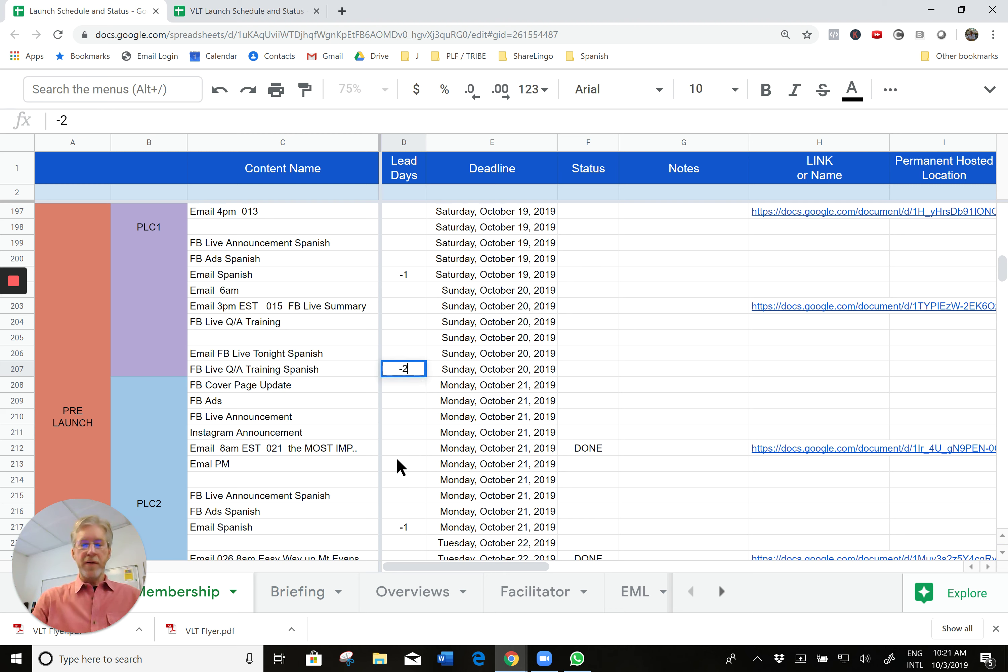
key("Return")
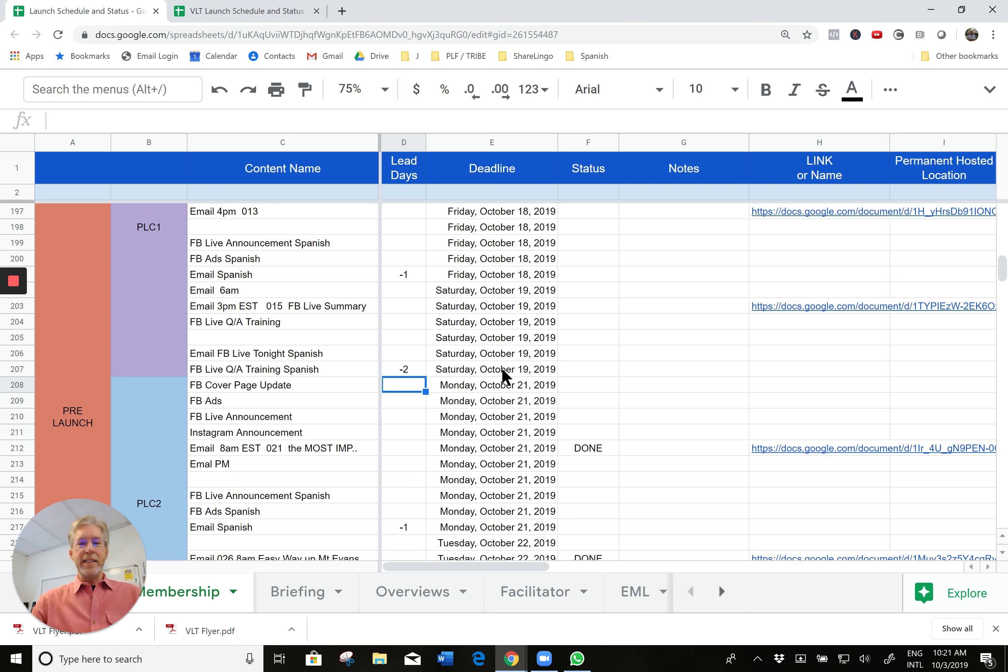
Check how the deadlines above row 207 respond to the lead-day change, and inspect the deadline formula in E207
scroll(504, 296, "up", 3)
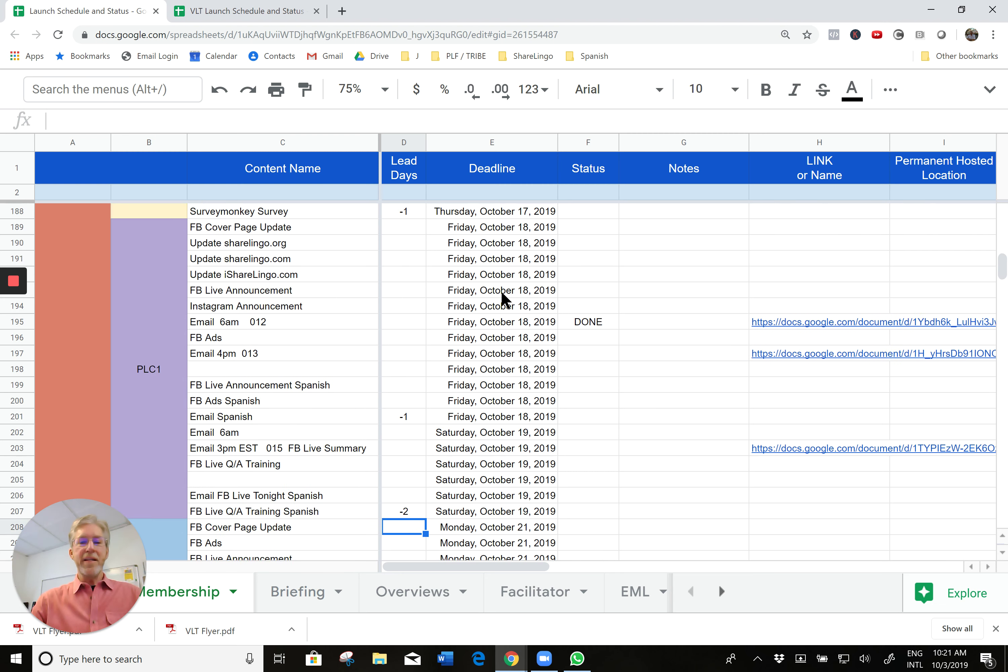
scroll(503, 300, "up", 13)
scroll(506, 320, "down", 7)
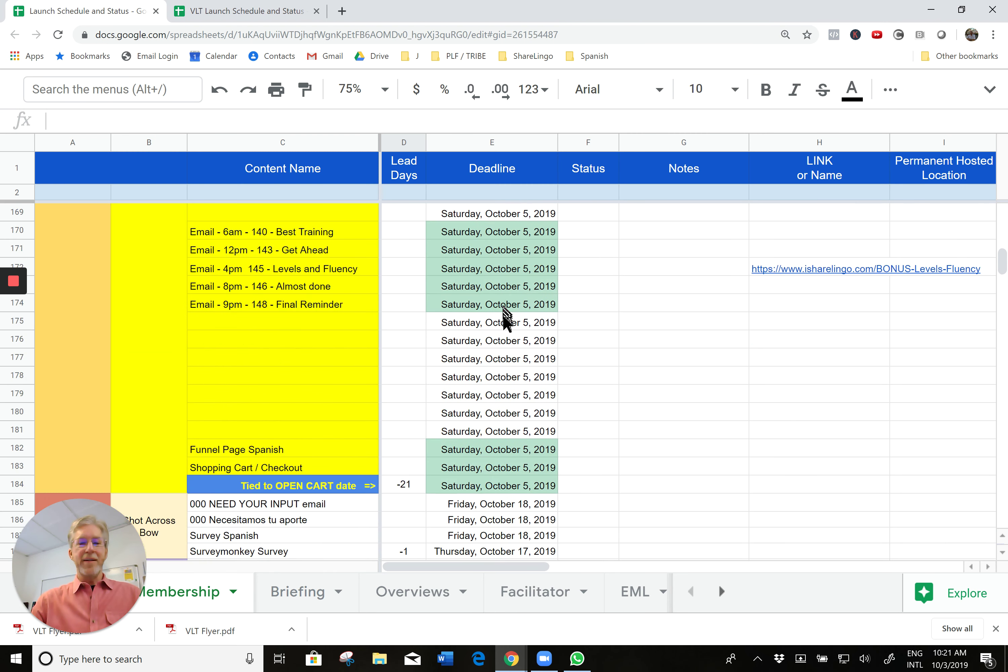
scroll(504, 317, "down", 12)
scroll(504, 323, "up", 3)
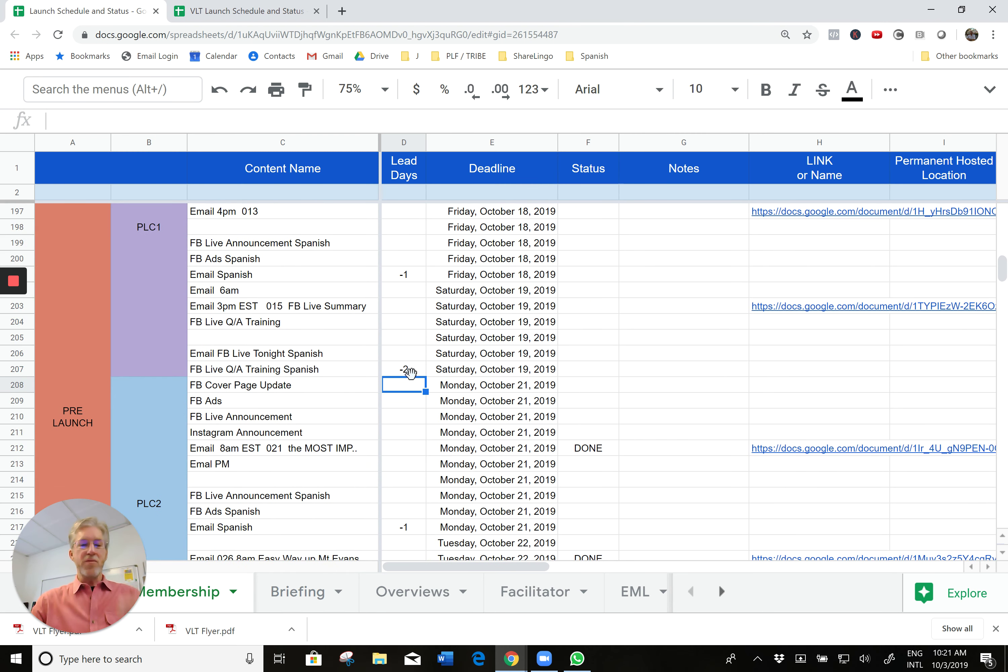
left_click(491, 374)
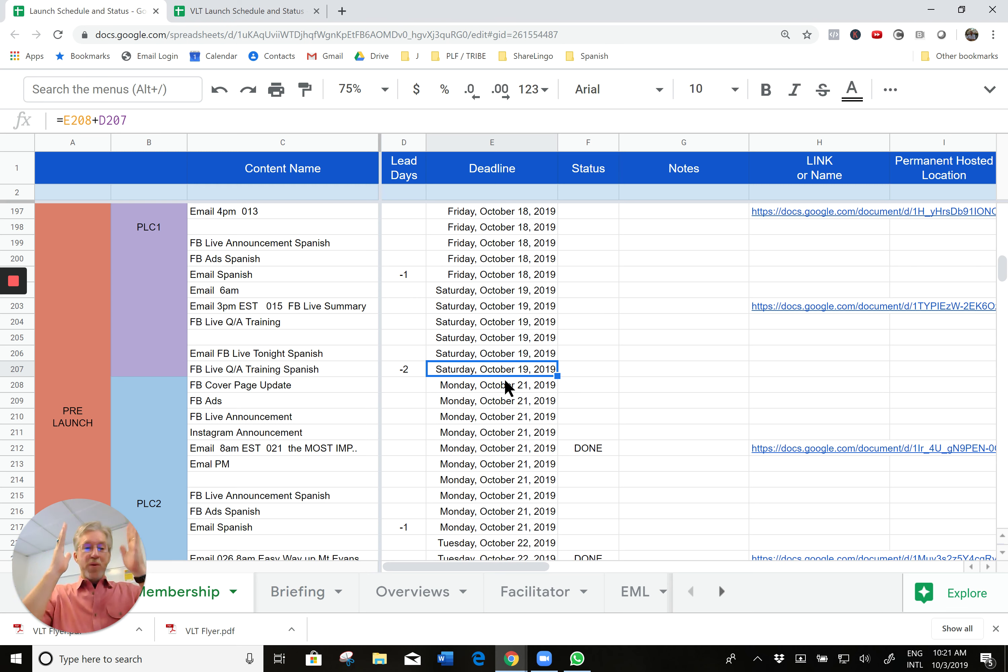
Set the Lead Days of the FB Live Q/A Training Spanish row, D207, back to -1
key("Left")
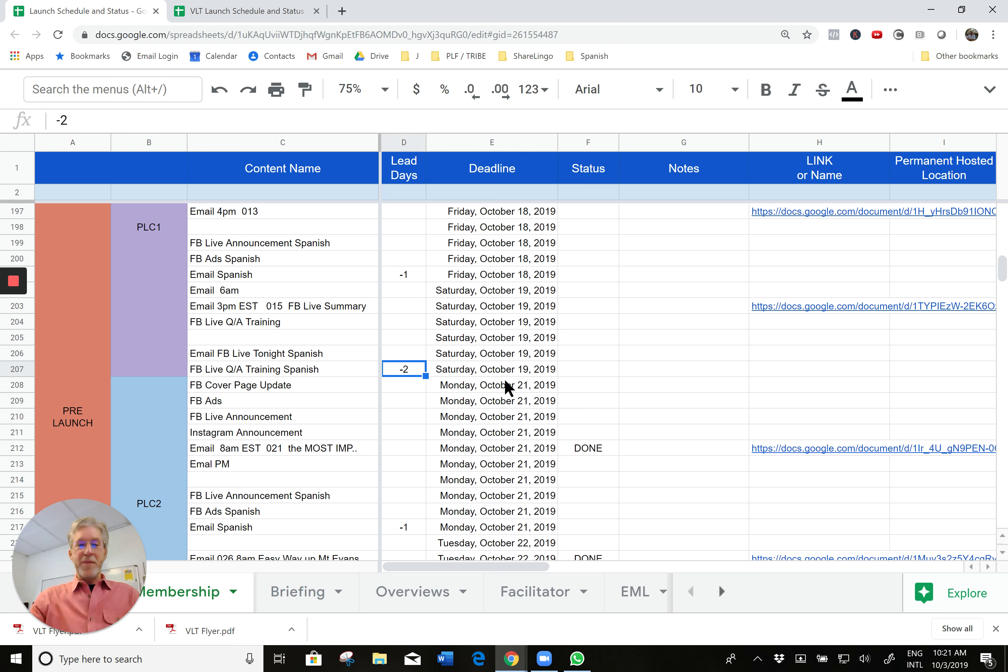
type("-")
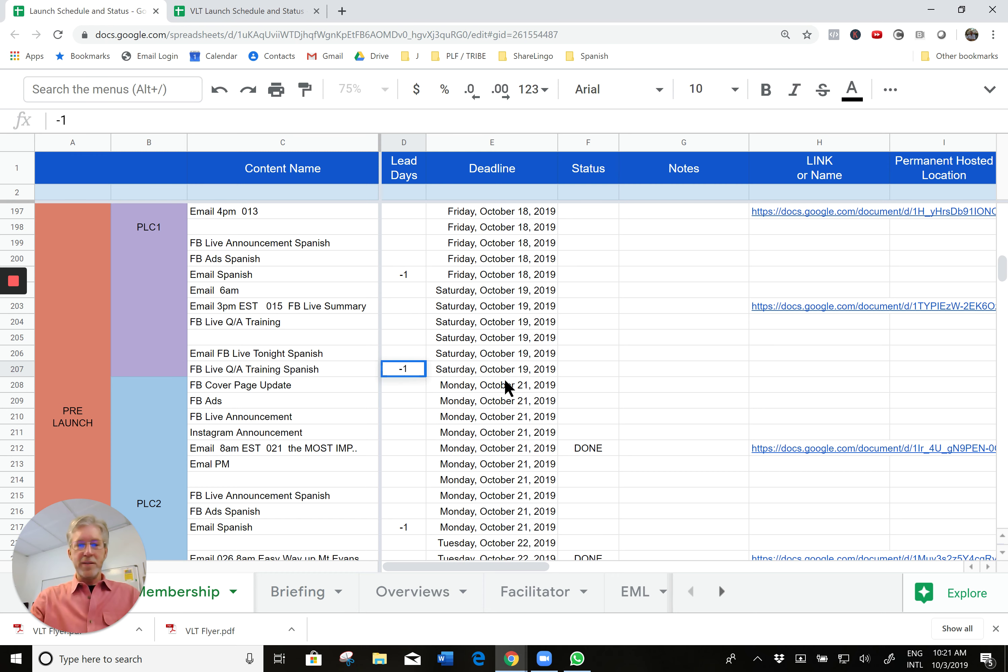
key("Return")
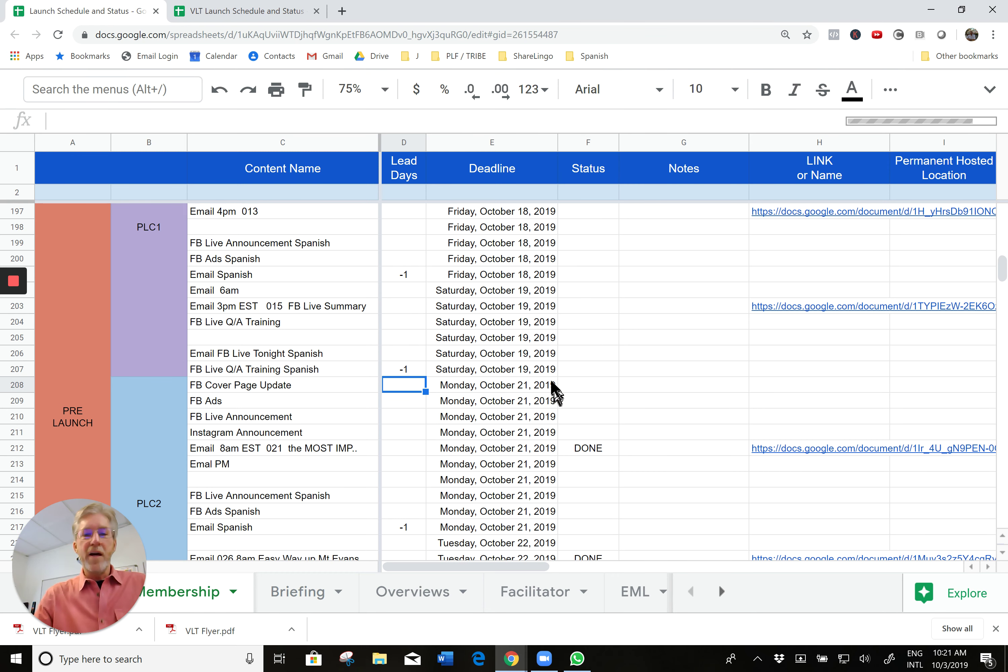
Check the recalculated PLC1 and Shot Across Bow deadlines up to the Tied to OPEN CART date row
scroll(487, 370, "up", 3)
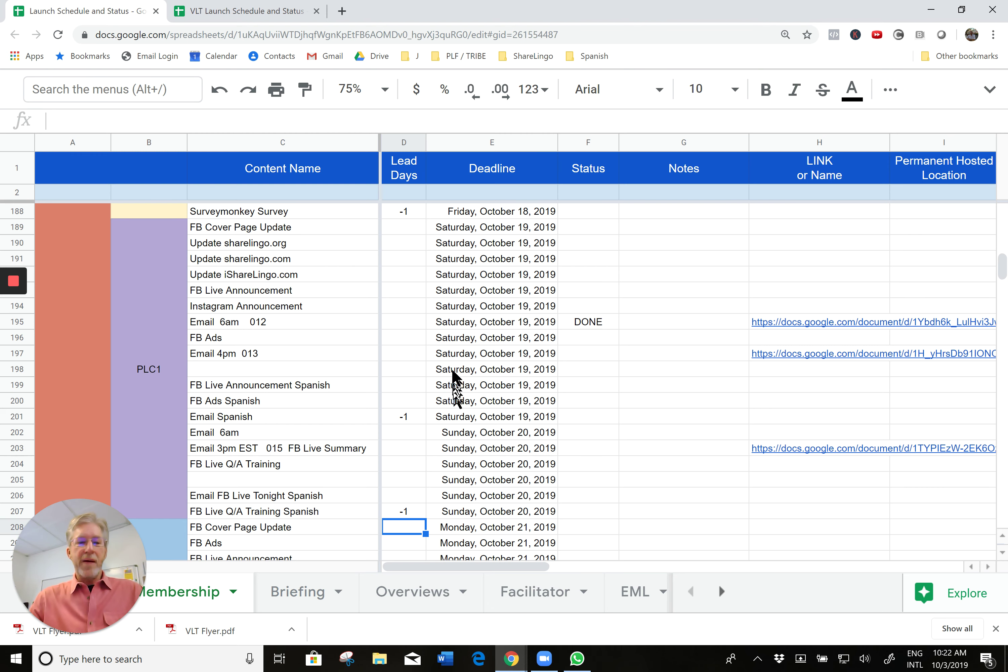
scroll(441, 420, "up", 3)
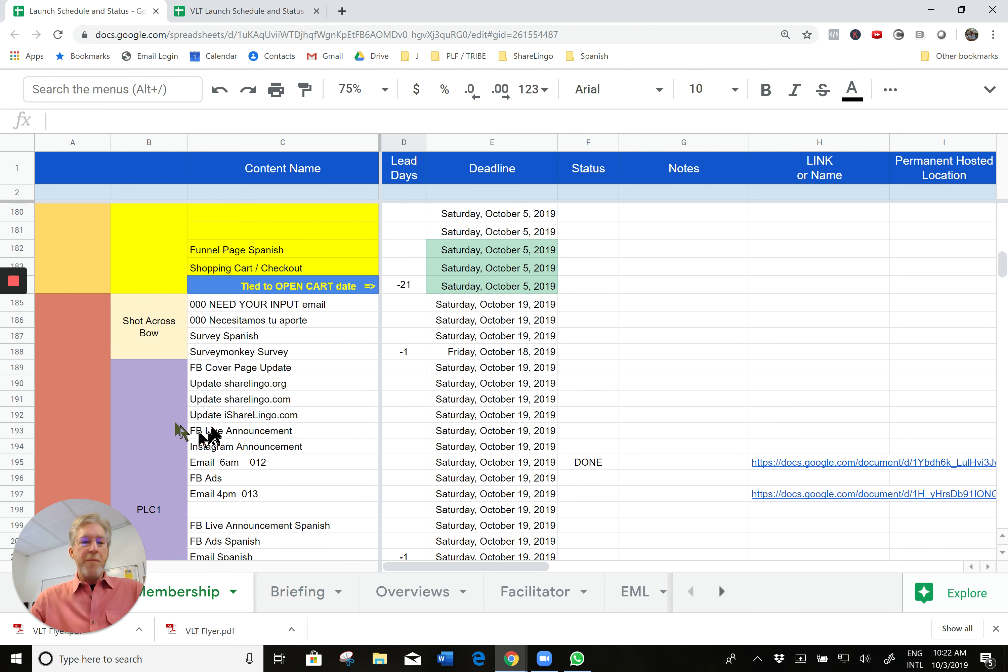
scroll(247, 429, "down", 6)
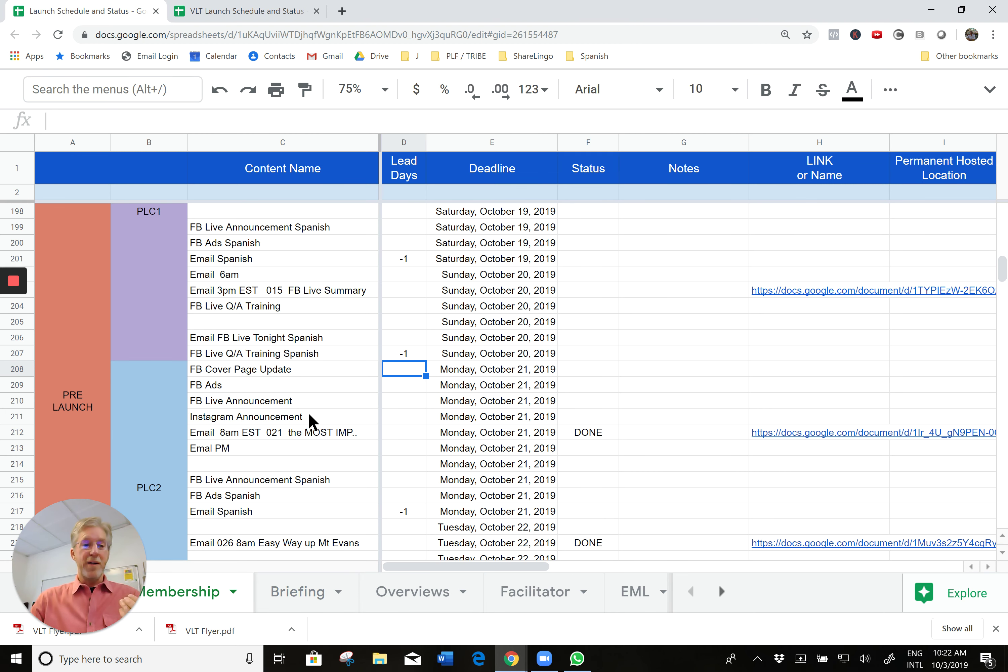
scroll(295, 433, "up", 9)
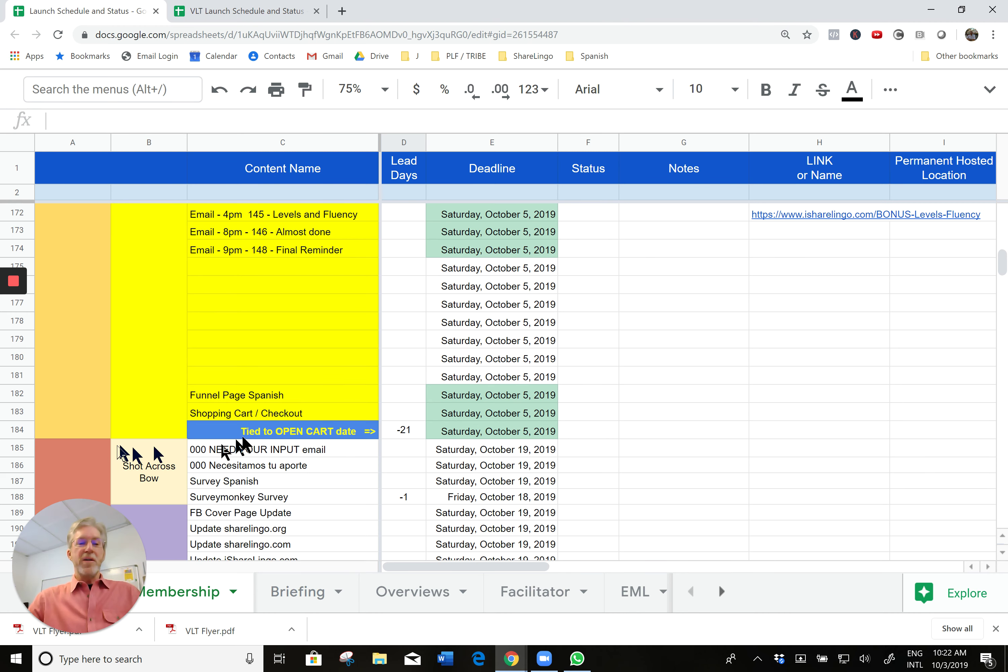
Review the Create Content tasks and their deadlines, from the PLC2 items to the PLC 4 and Kartra page items
scroll(257, 430, "up", 15)
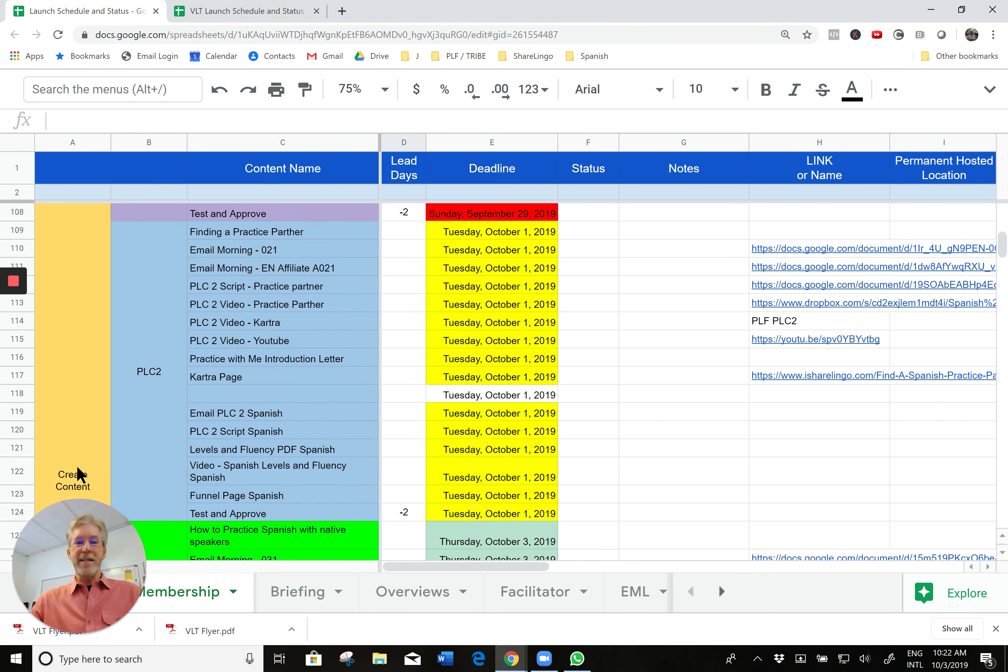
scroll(257, 419, "down", 10)
scroll(252, 413, "up", 2)
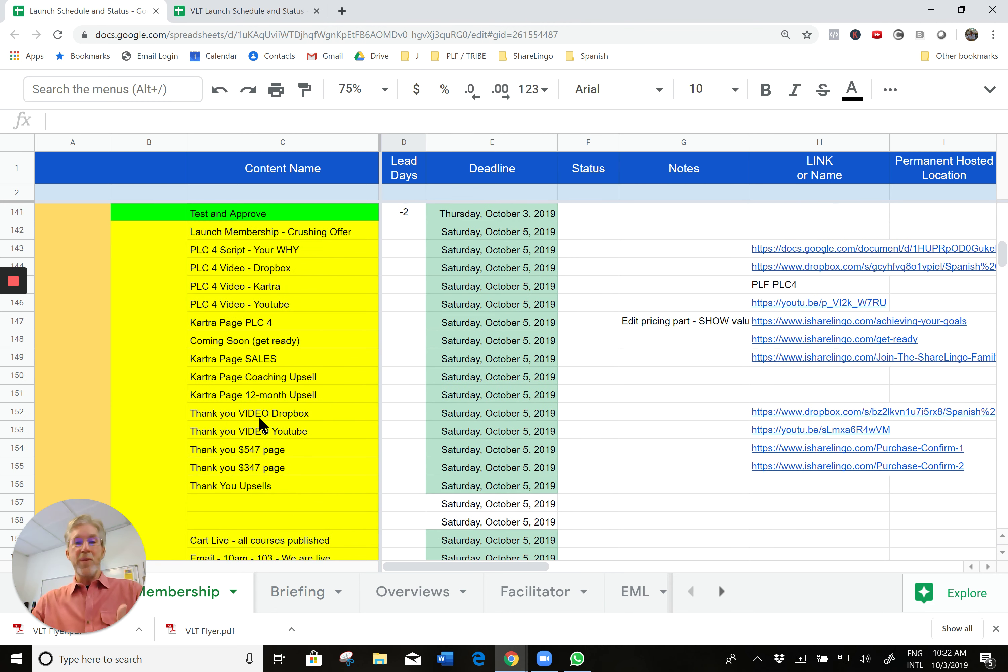
Inspect the deadline formulas of the SALES tasks around the Kartra Page - Case Study row, including E164, E165, E166 and E169
scroll(257, 415, "down", 4)
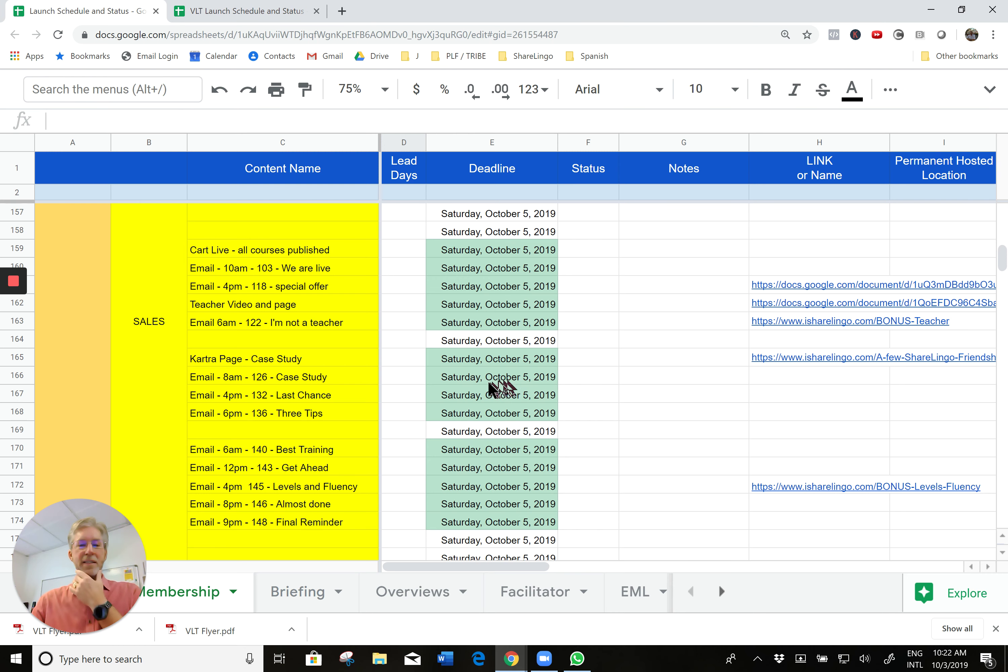
left_click(480, 378)
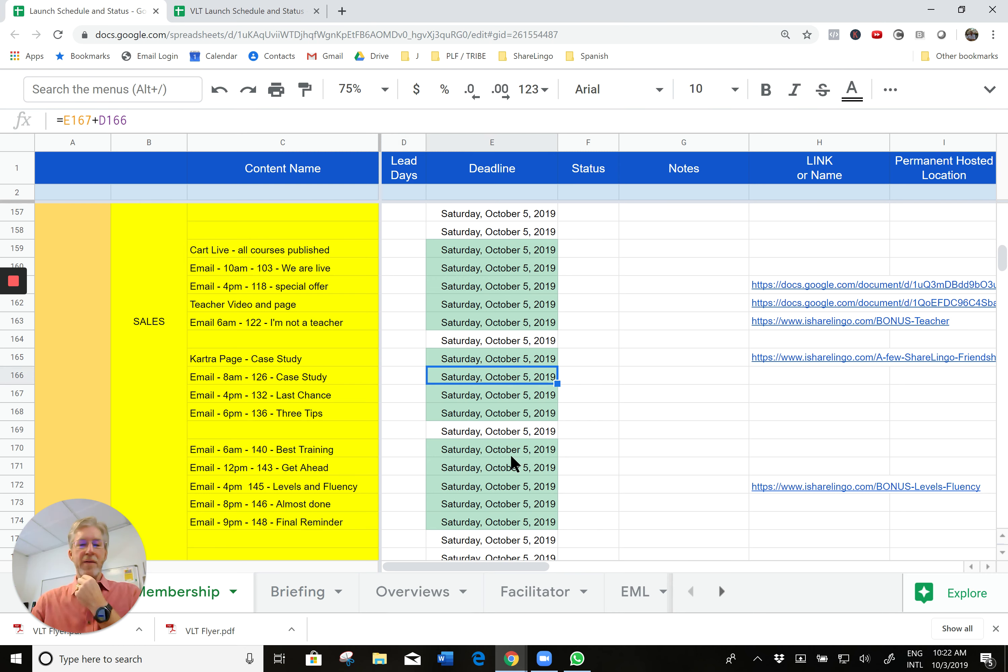
left_click(509, 432)
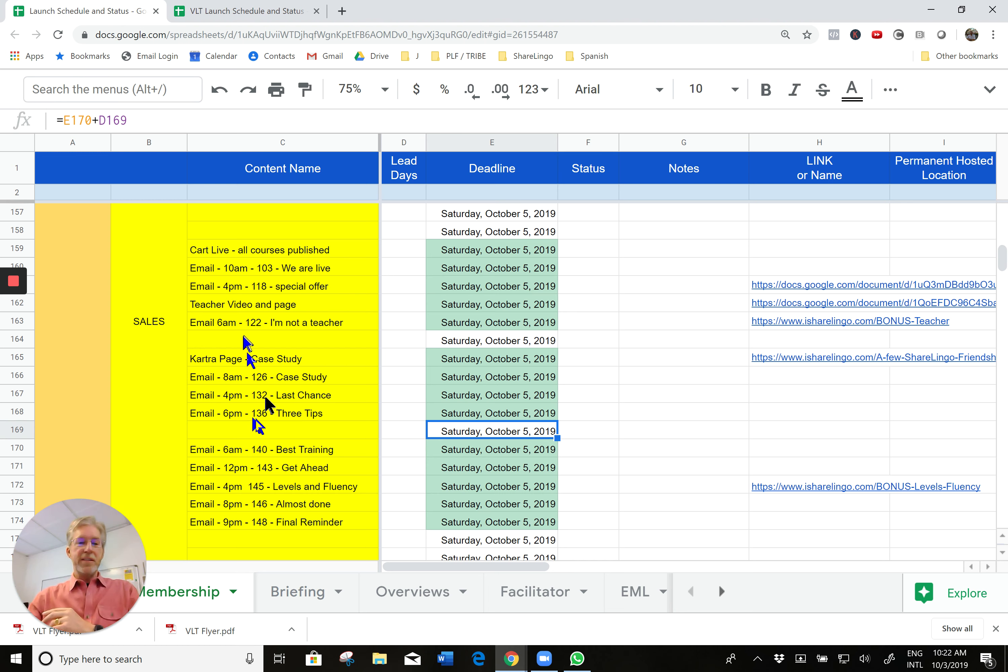
left_click(286, 342)
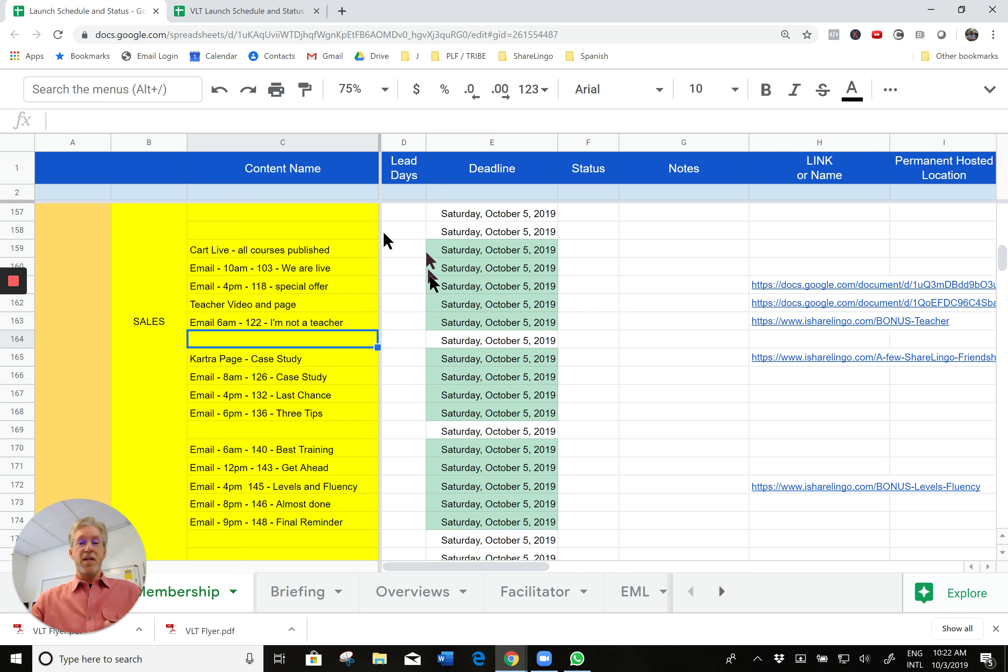
left_click(494, 338)
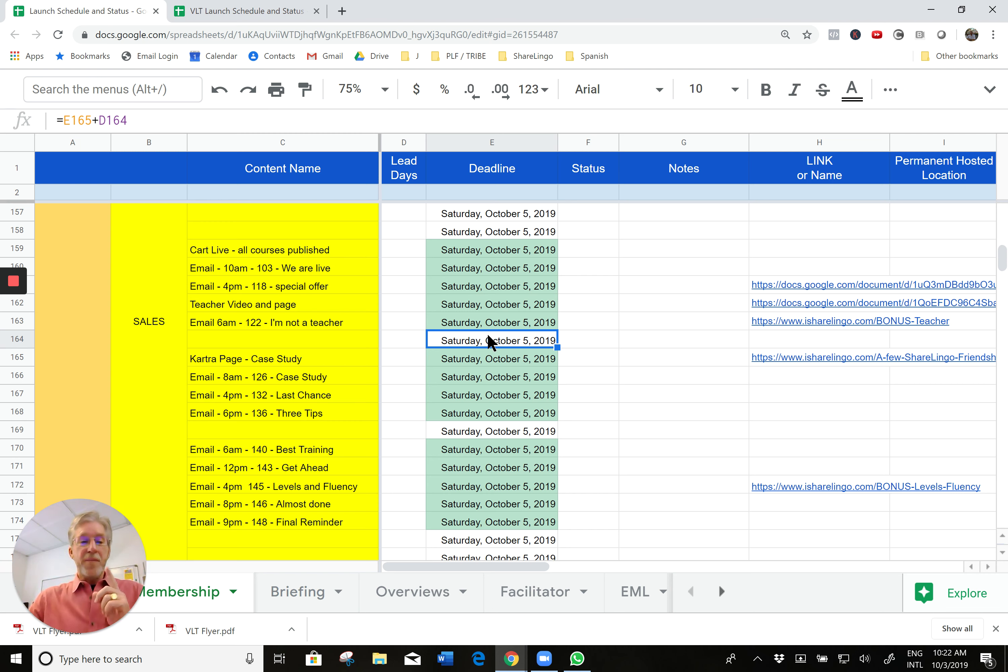
left_click(482, 365)
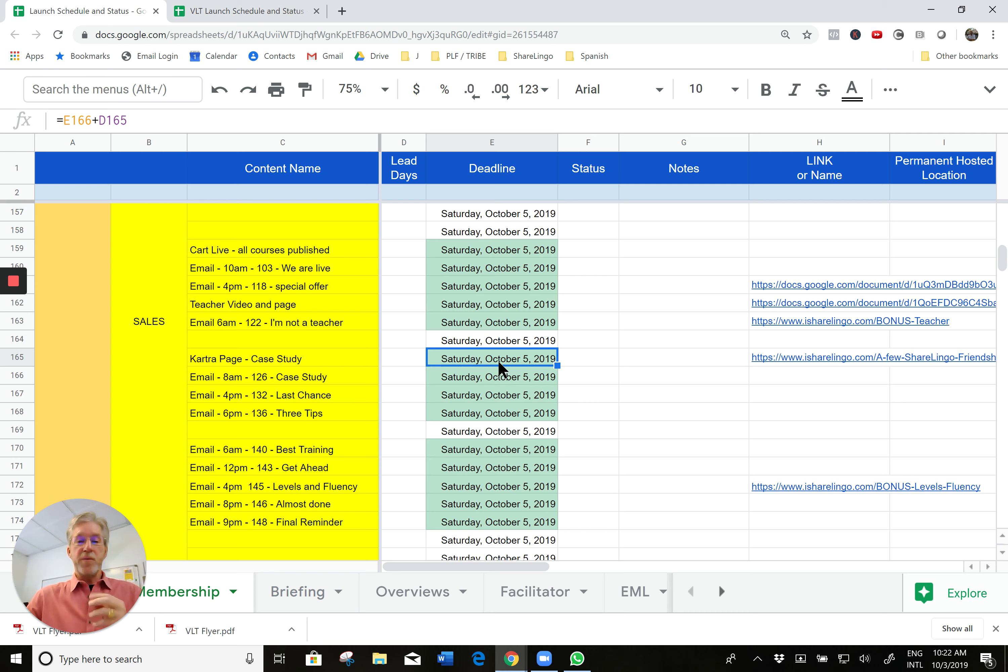
mouse_move(937, 657)
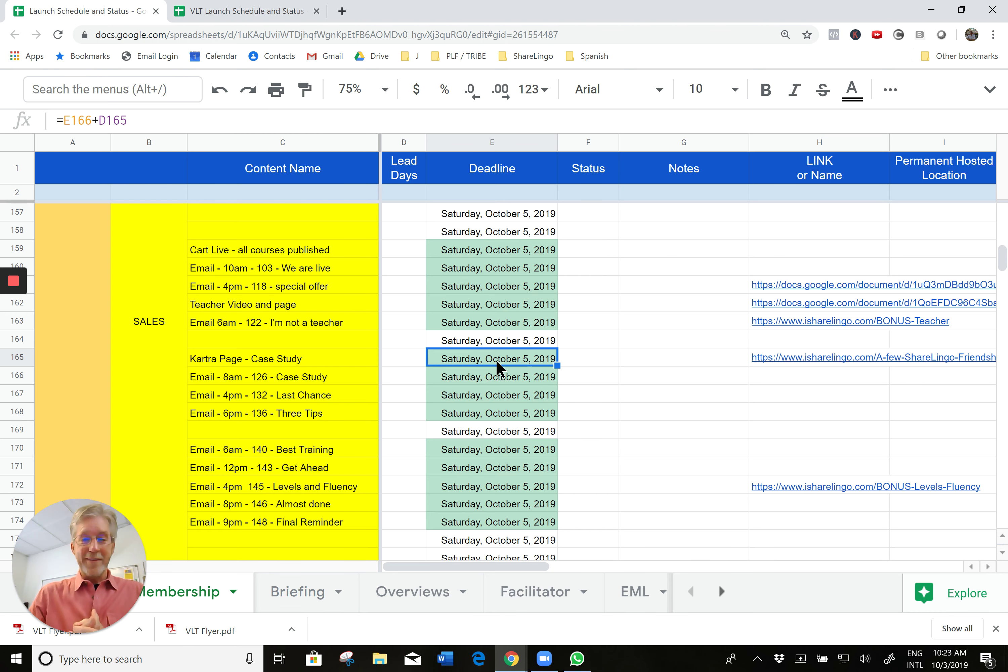
Inspect the PLC 2 Script Spanish task in the PLC2 content section and its deadline formula in E120
scroll(506, 348, "up", 10)
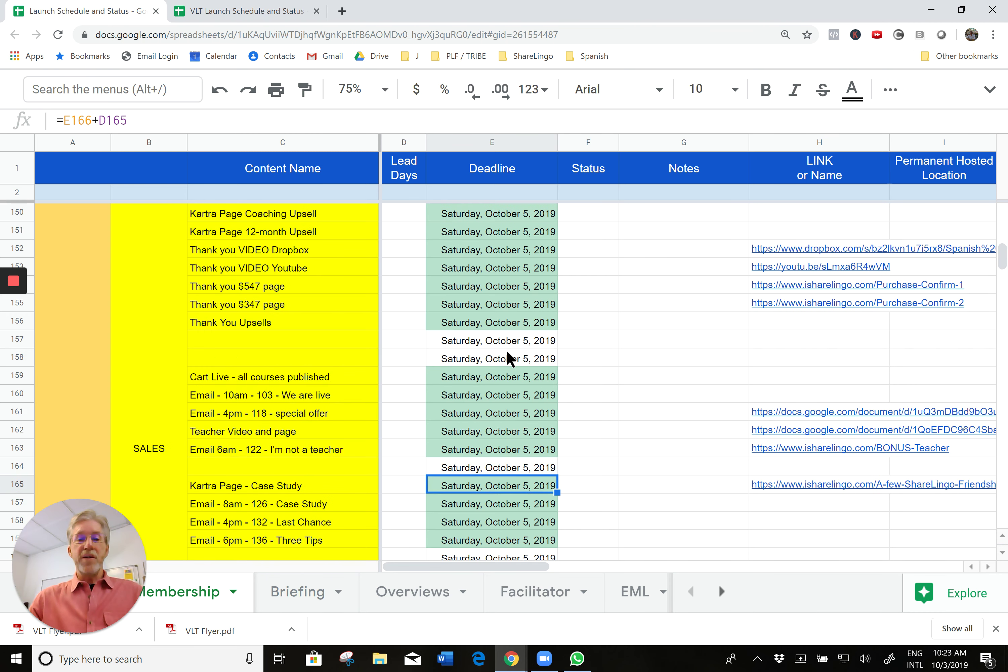
scroll(507, 351, "up", 5)
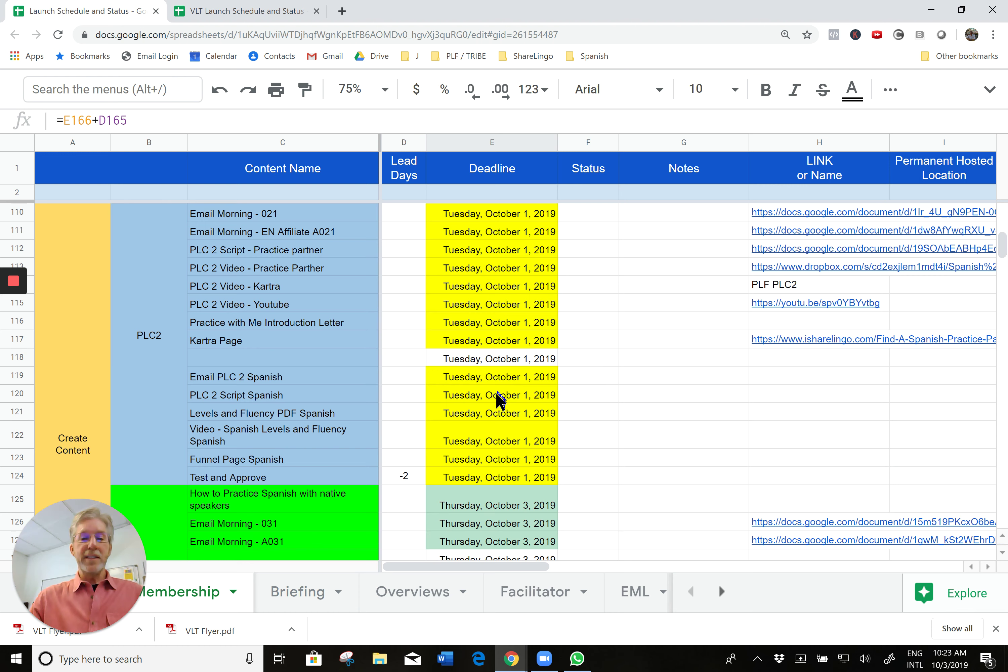
left_click(497, 395)
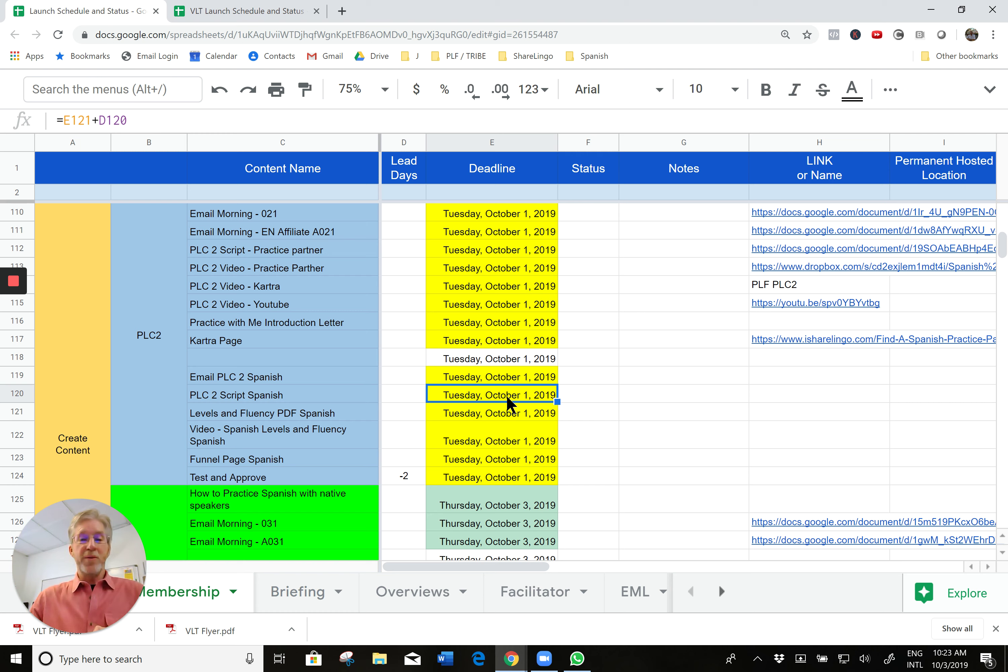
left_click(273, 397)
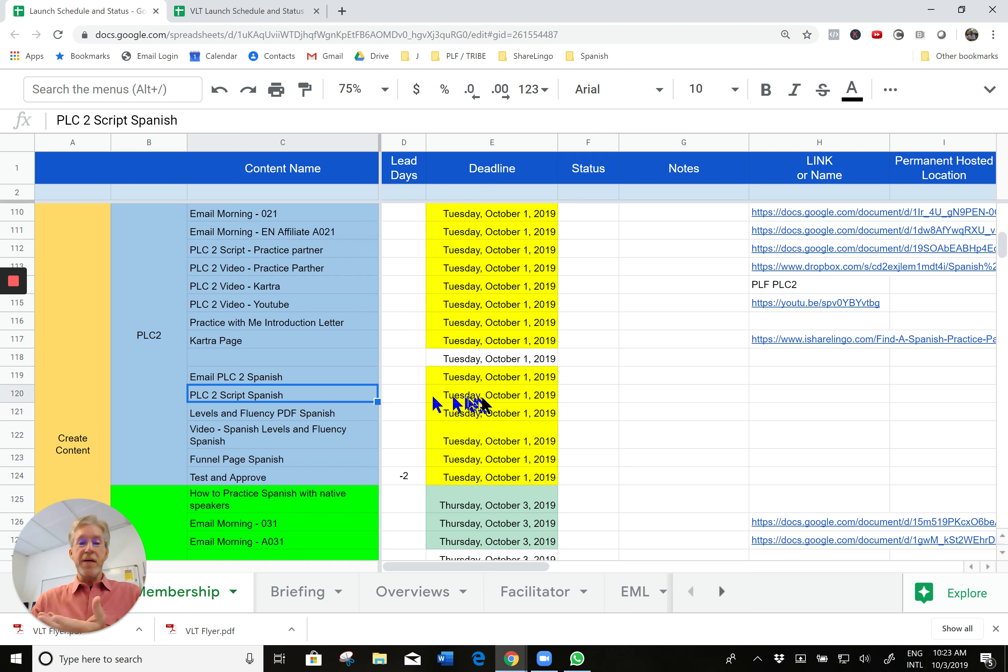
left_click(507, 397)
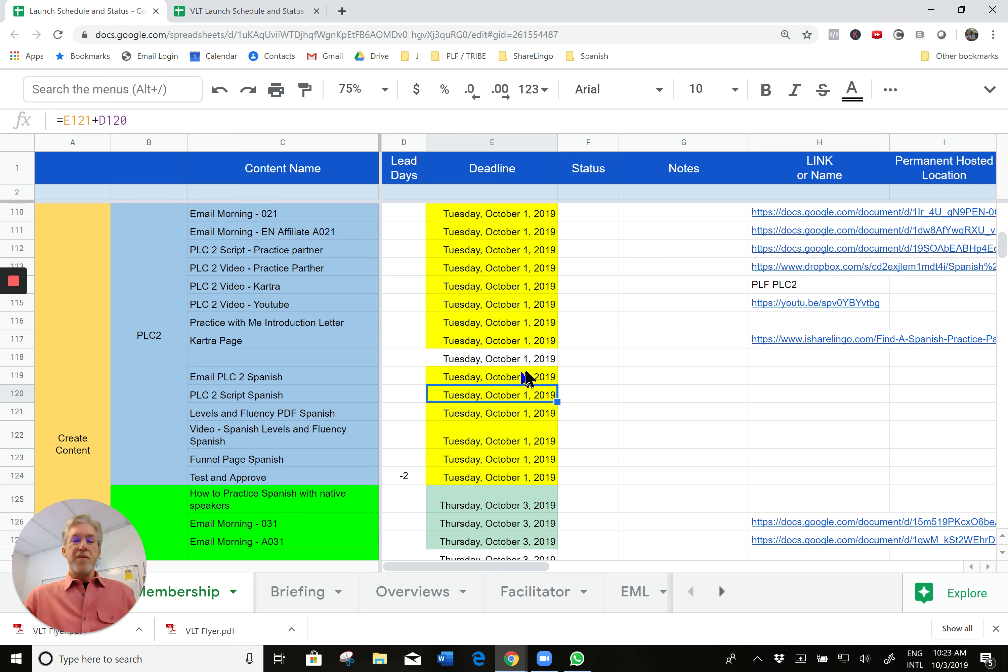
Review the color-coded deadlines of the PLC0 and PLC1 content tasks and inspect the PLC 1 video EN - Kartra deadline in E100
scroll(507, 359, "up", 5)
scroll(508, 353, "up", 5)
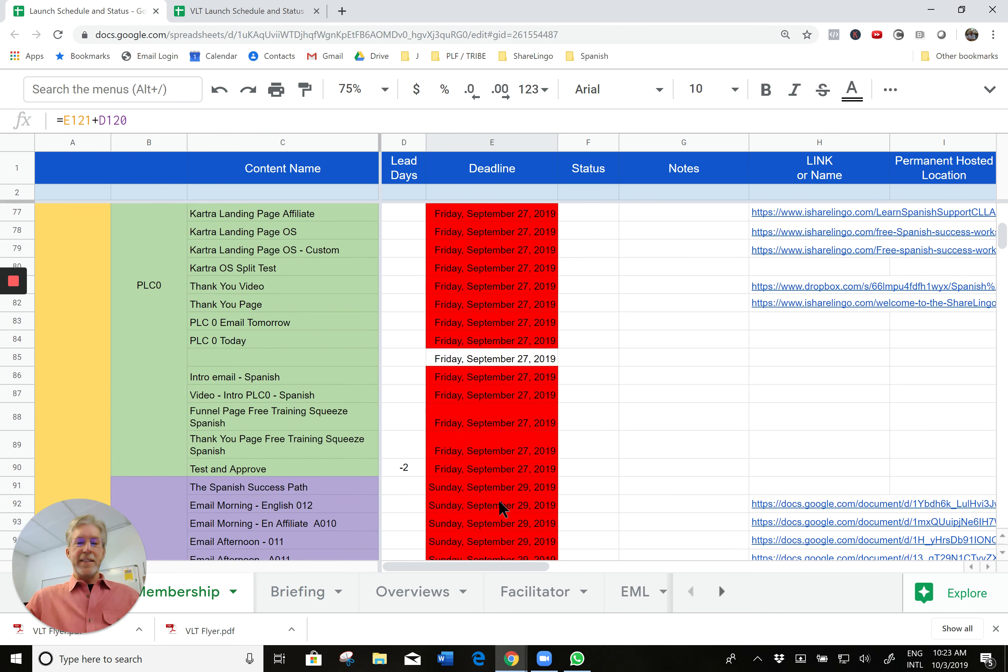
scroll(503, 507, "down", 2)
scroll(490, 499, "down", 2)
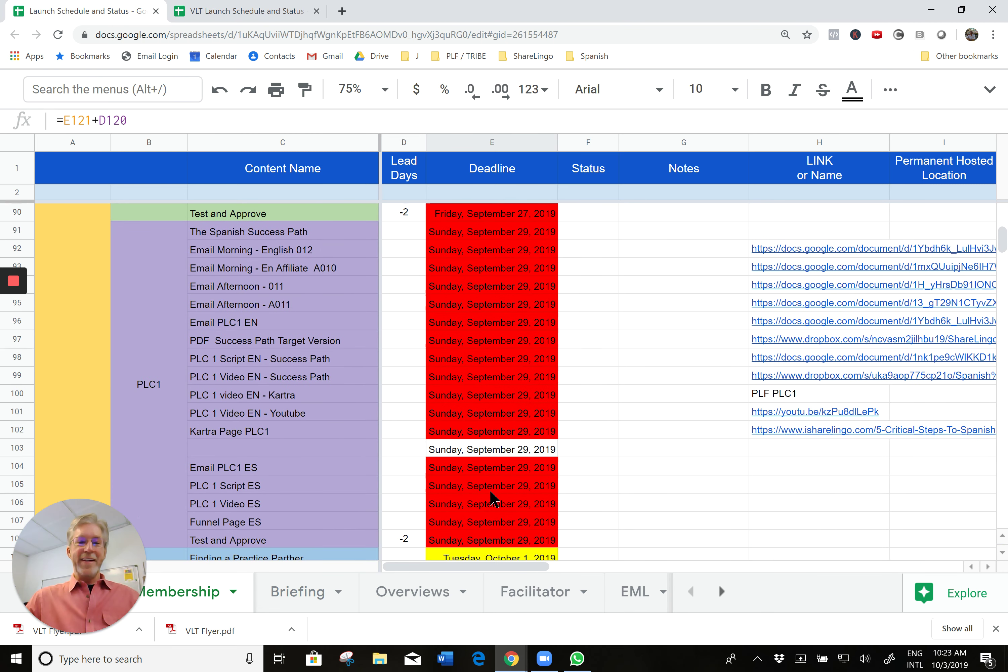
left_click(485, 394)
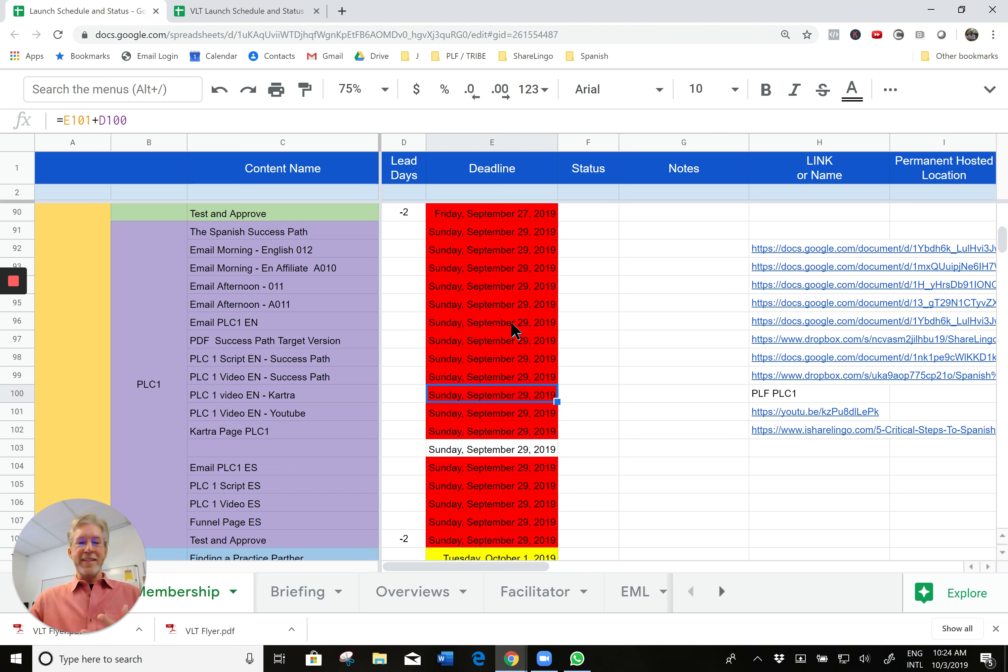
Review the PRE LAUNCH tasks and deadlines from Shot Across Bow through PLC3 and the webinar emails
scroll(500, 347, "down", 20)
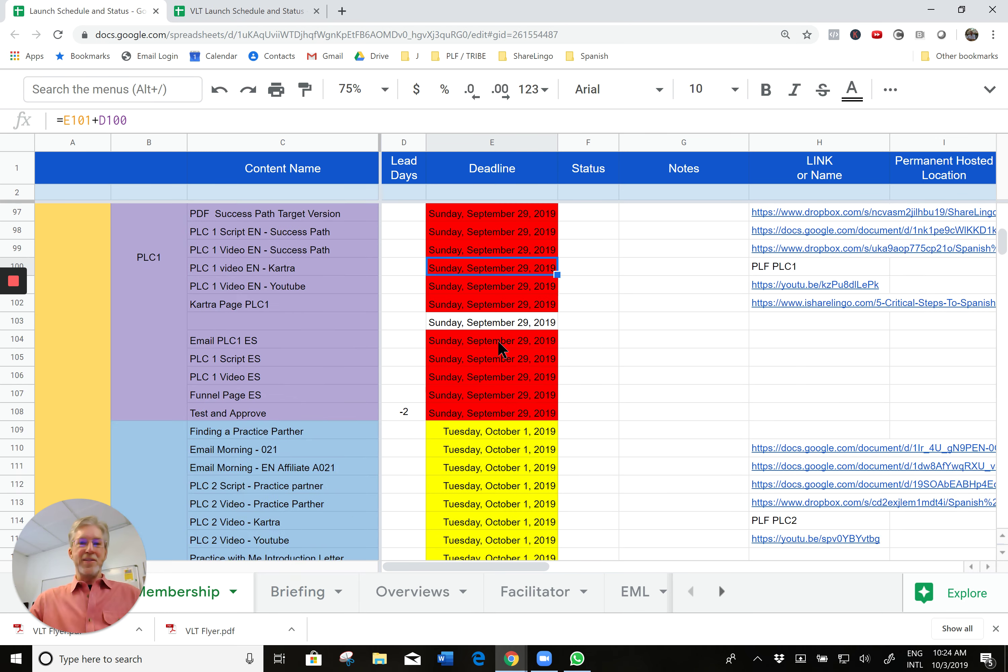
scroll(495, 359, "up", 5)
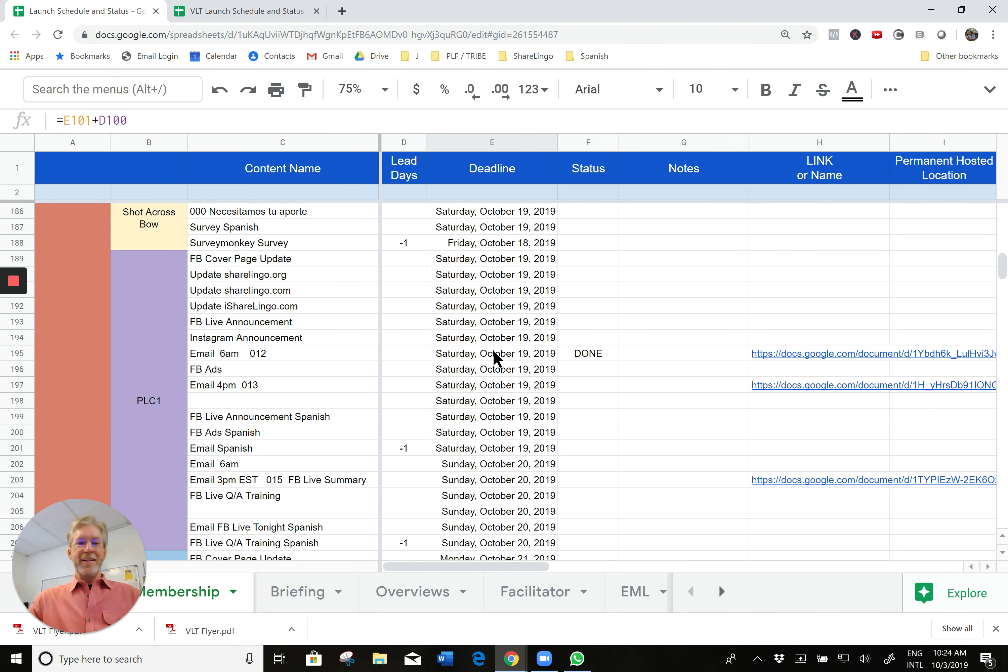
scroll(503, 389, "down", 10)
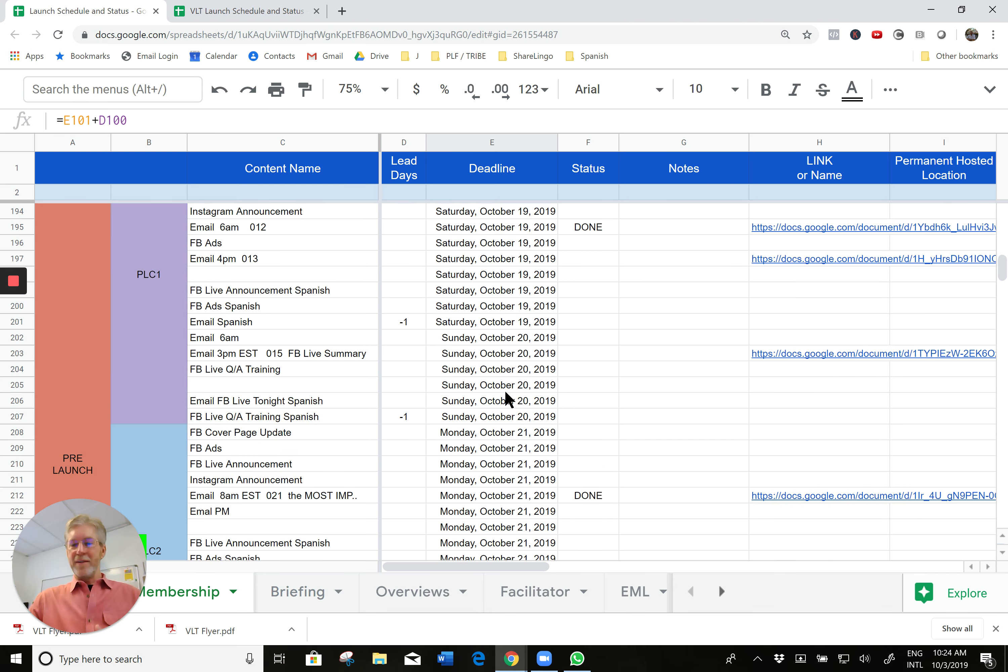
scroll(500, 384, "down", 3)
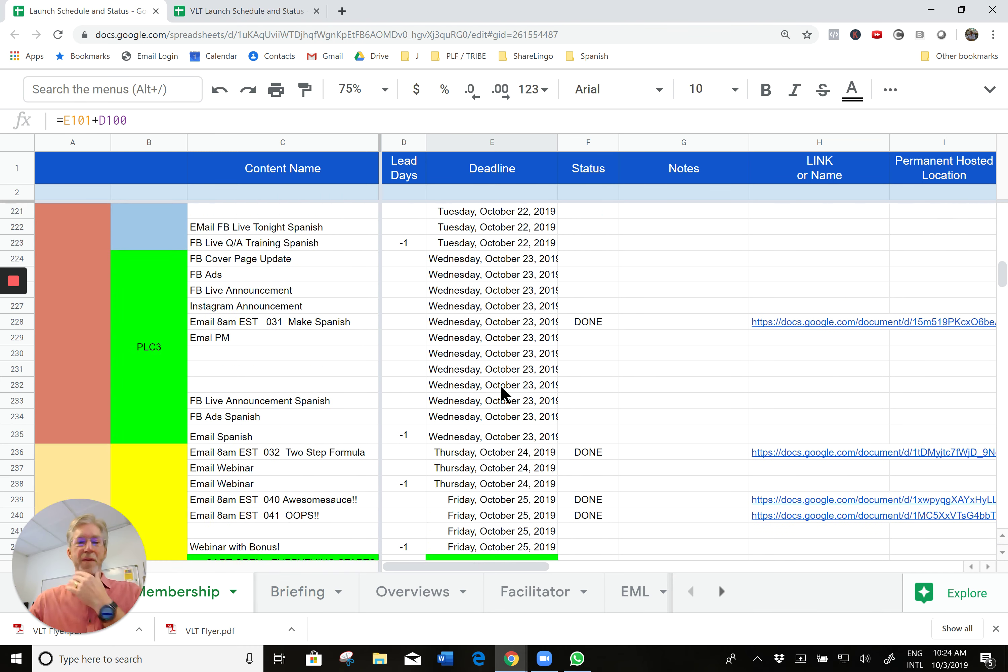
Examine the Kartra Landing Page OS, Generic and Affiliate tasks in the PLC0 content section
scroll(503, 381, "up", 20)
scroll(504, 381, "up", 20)
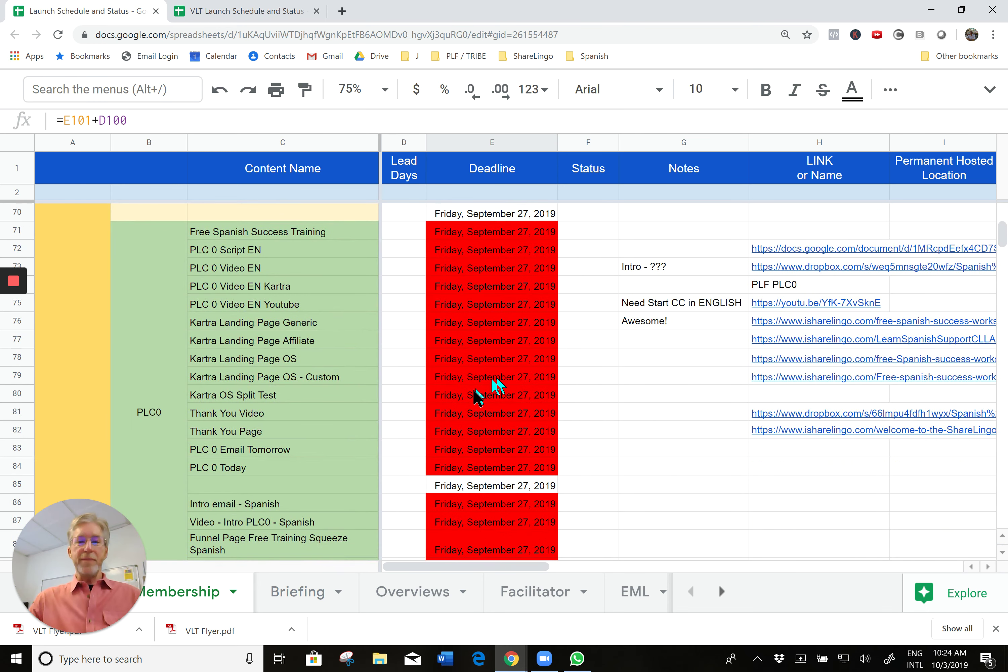
left_click(235, 363)
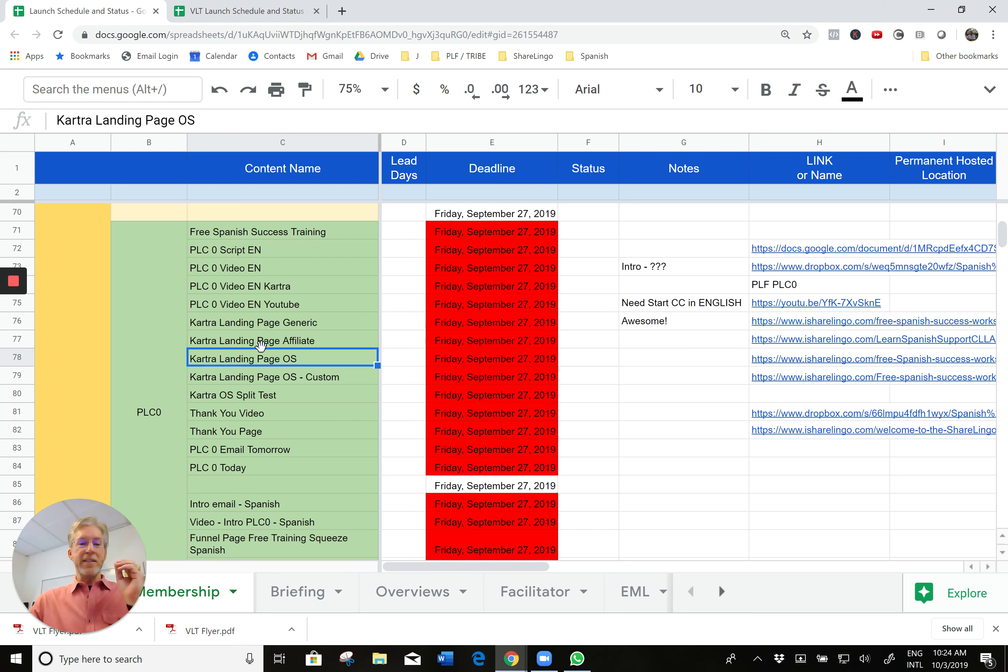
left_click(262, 323)
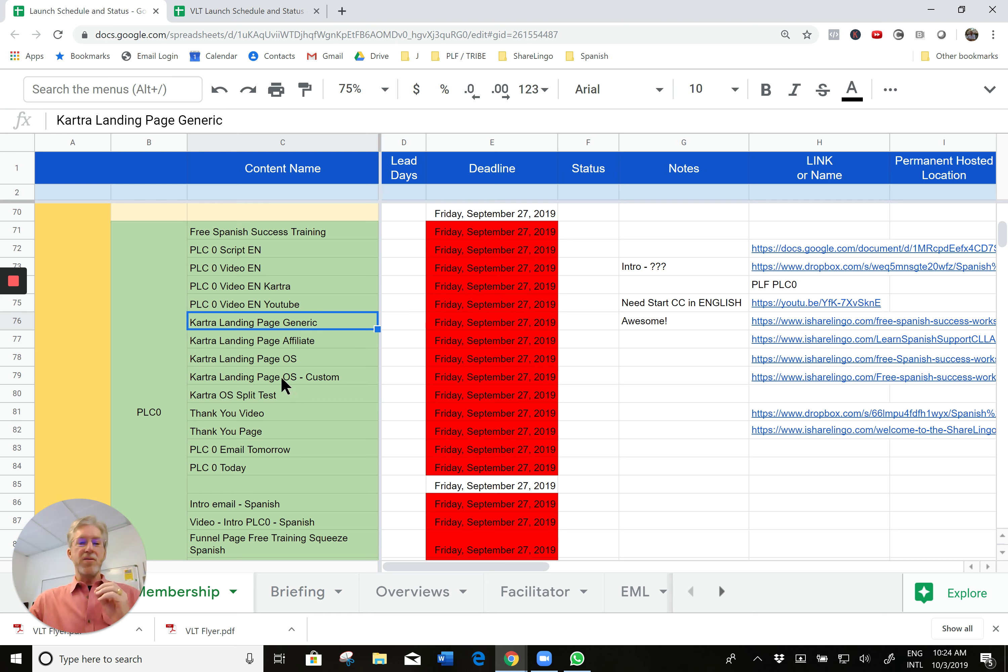
left_click(269, 343)
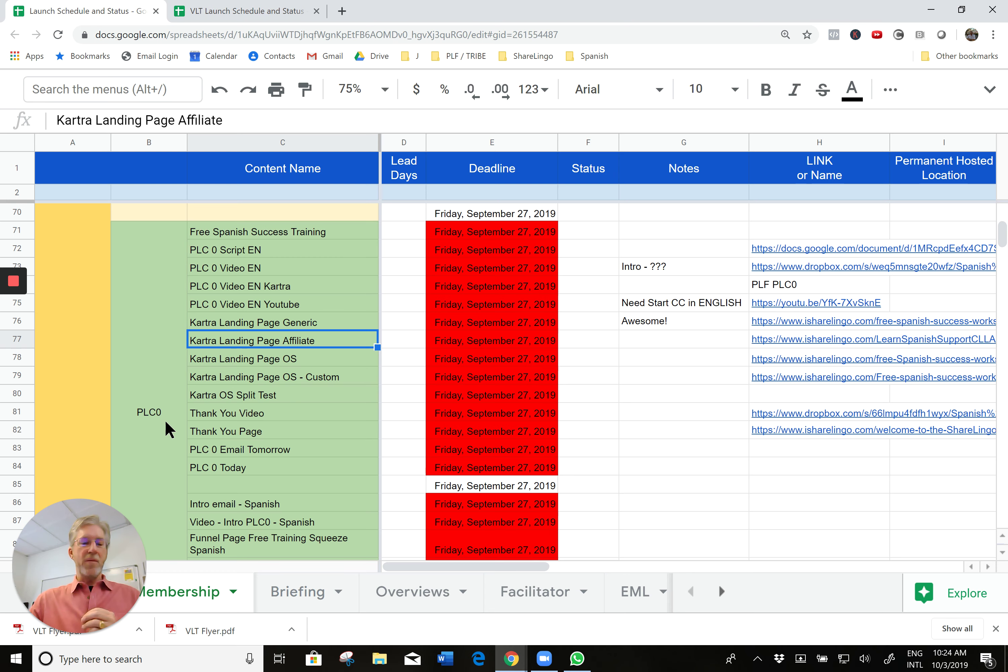
Compare the content phases around PLC2 and PLC3 with PLC0, and inspect the Kartra Landing Page Generic task's link in H76
scroll(152, 441, "down", 15)
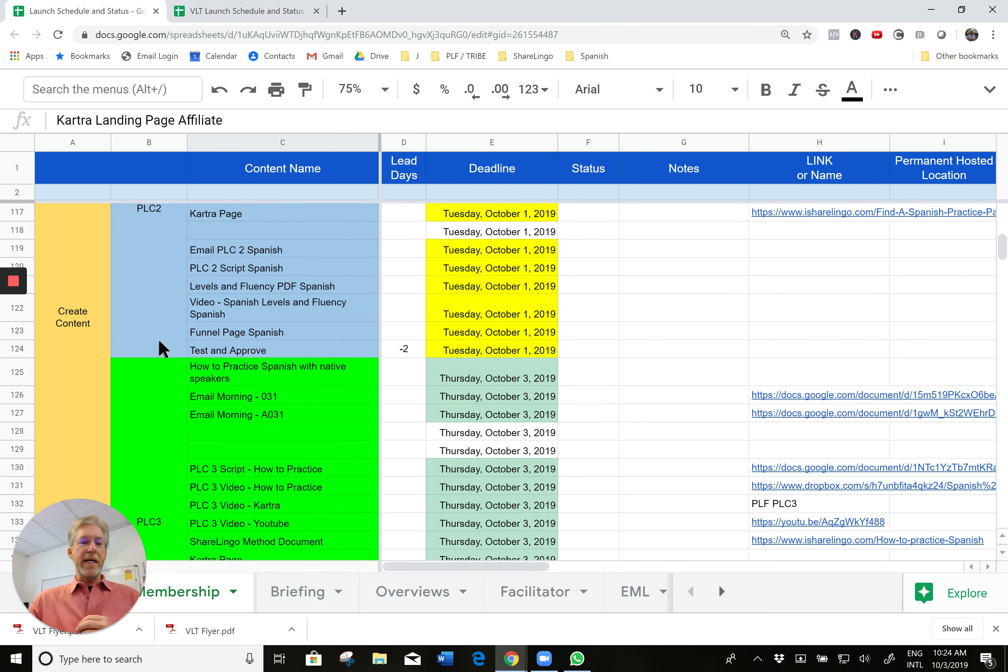
scroll(165, 347, "up", 18)
scroll(175, 345, "down", 2)
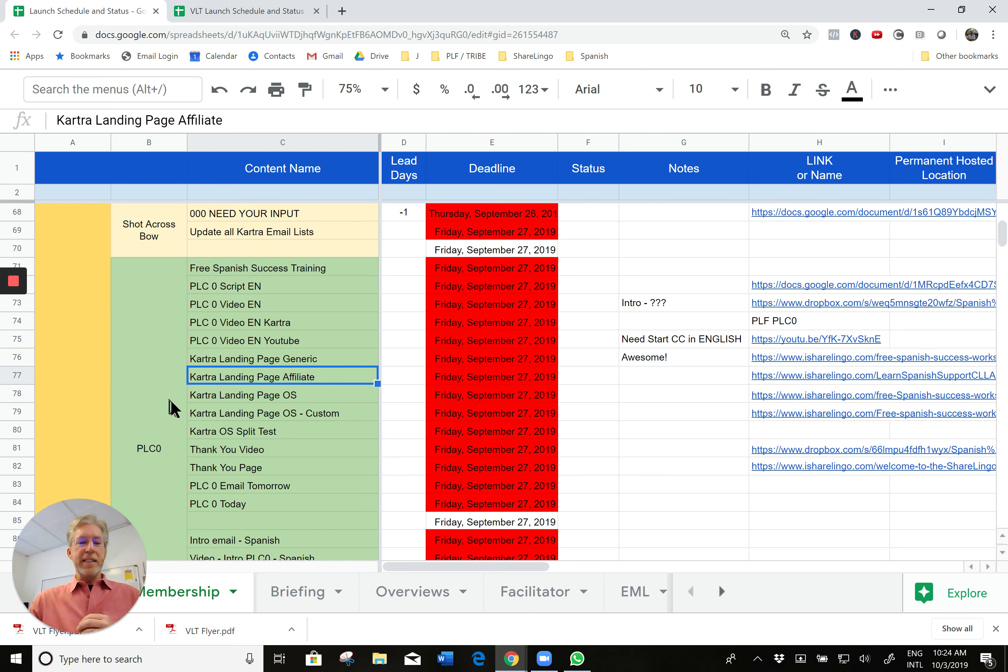
left_click(271, 363)
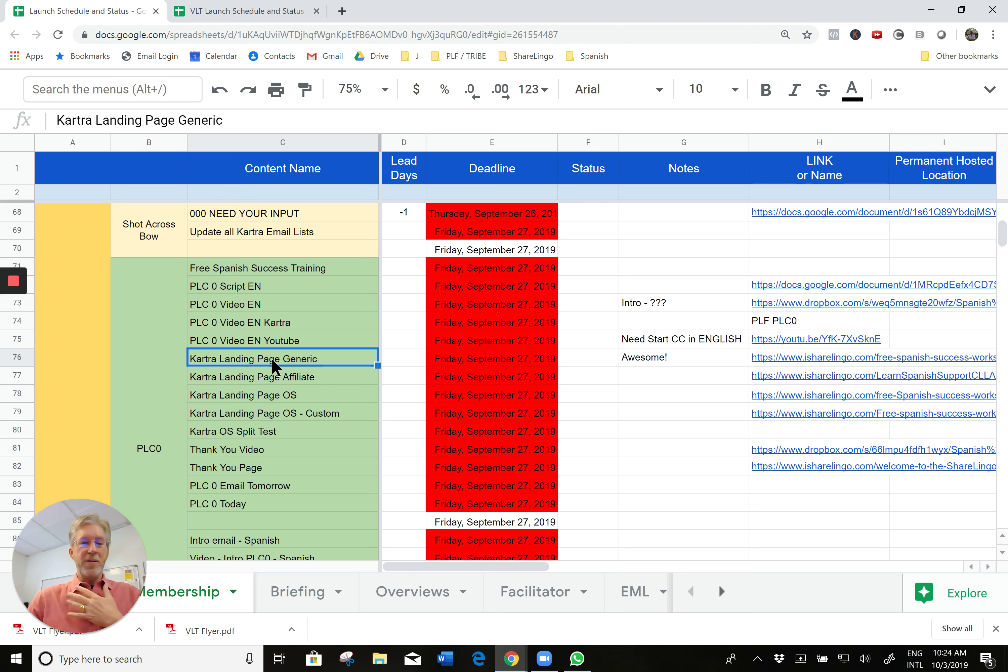
left_click(772, 360)
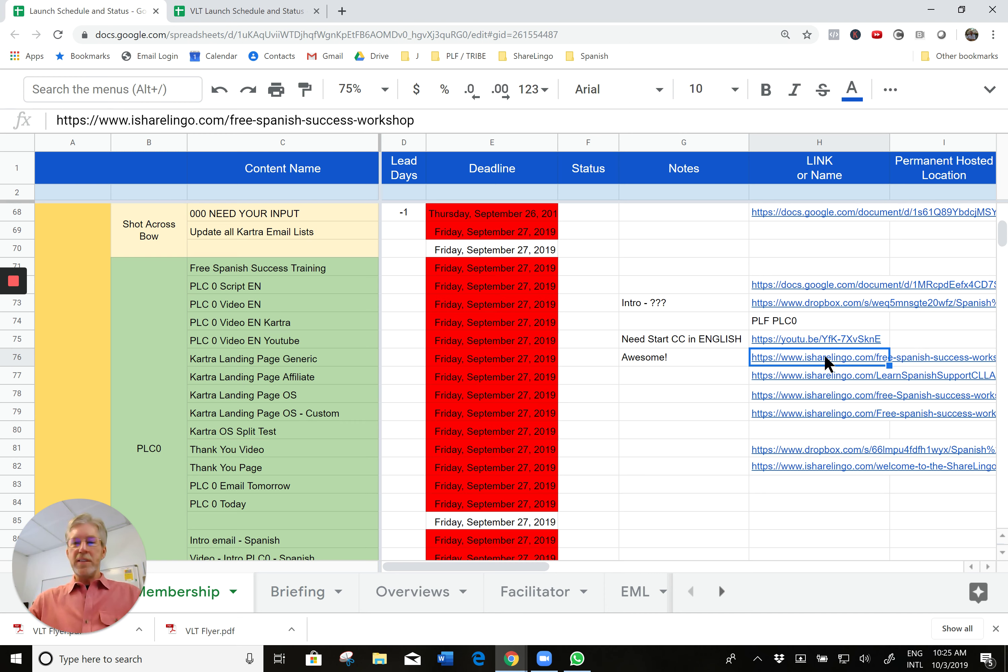
mouse_move(828, 362)
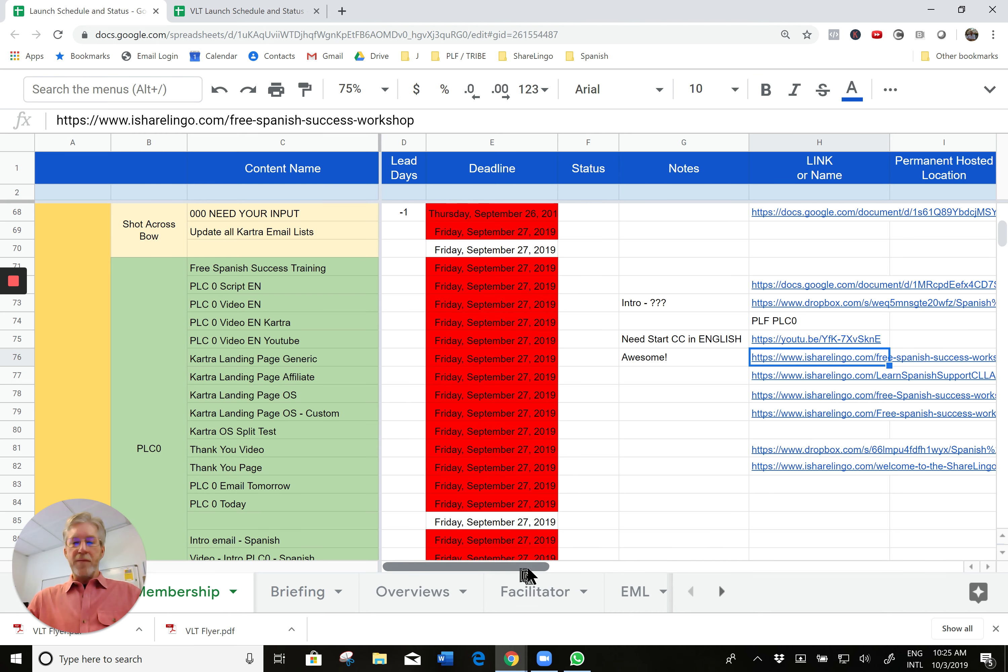
Examine the YouTube link, Permanent Hosted Location and HOSTED URL KARTRA PAGE cells of the PLC 0 Video EN Youtube row
left_click_drag(526, 571, 571, 571)
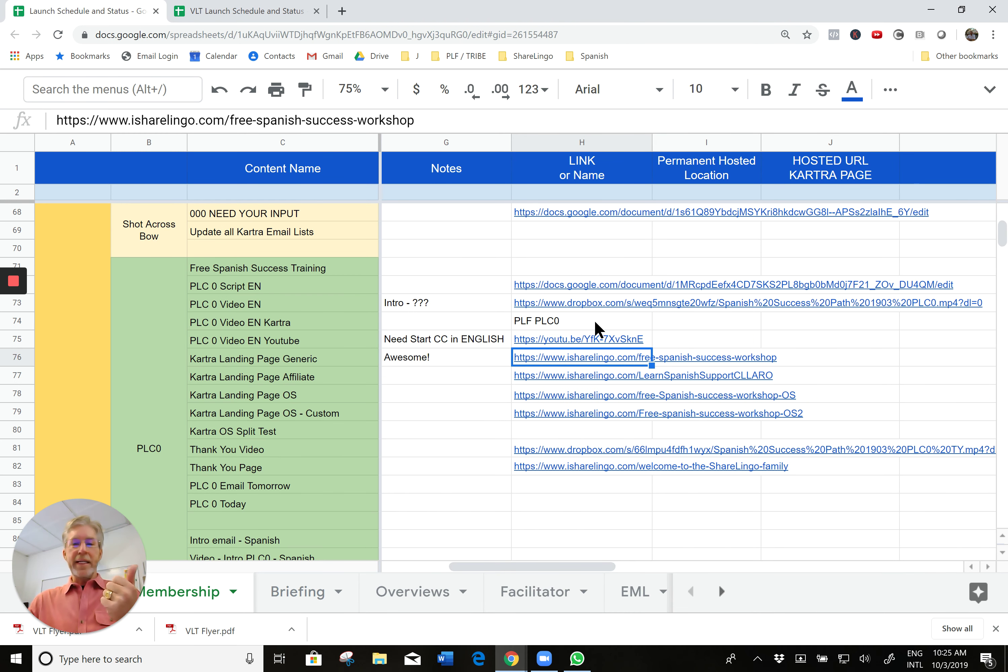
mouse_move(562, 343)
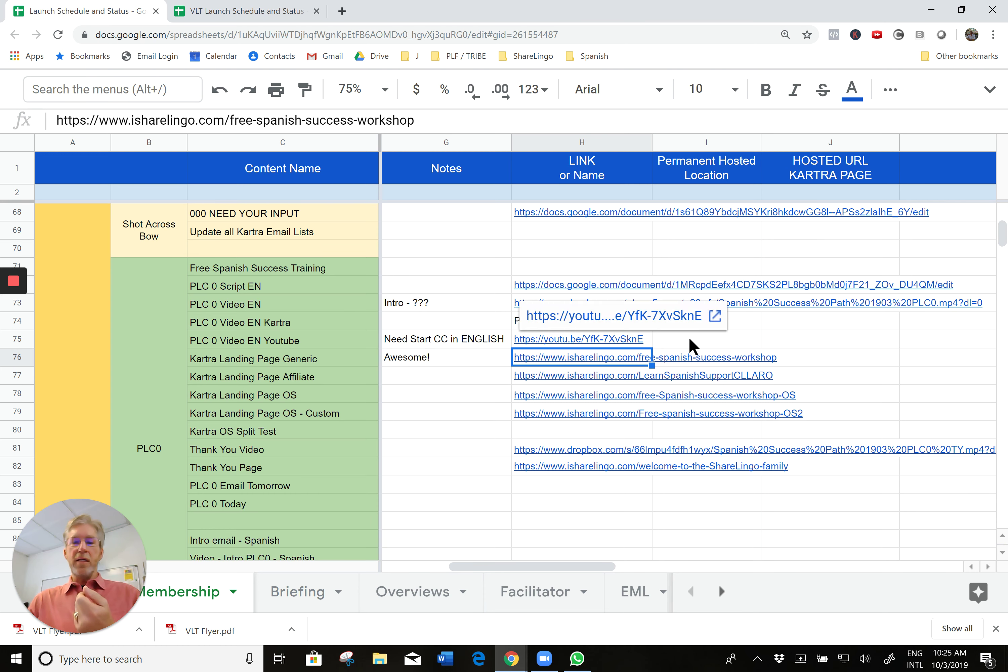
left_click(705, 345)
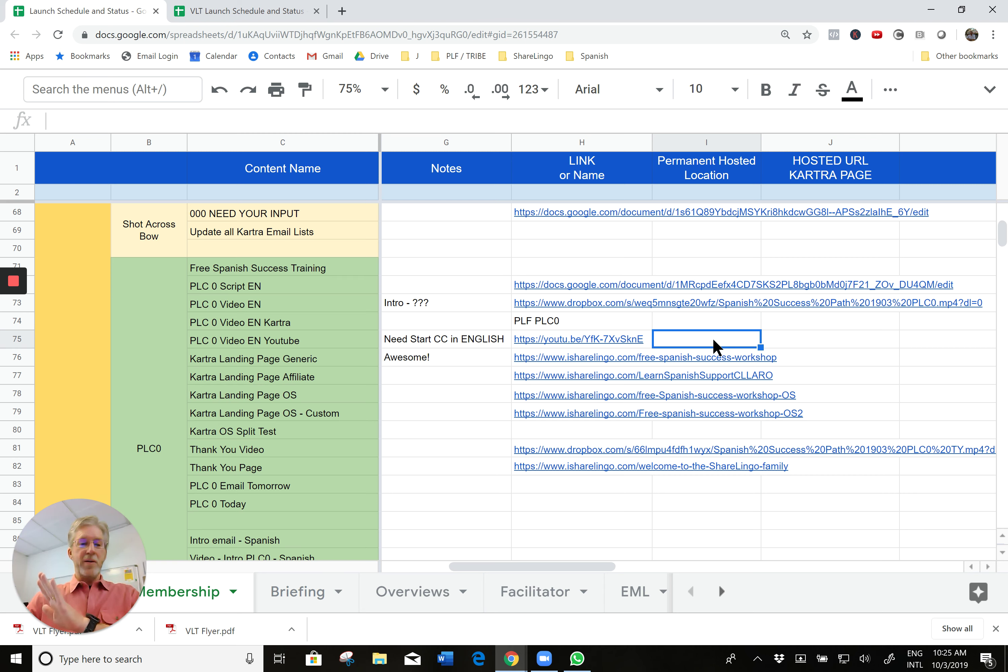
left_click(794, 344)
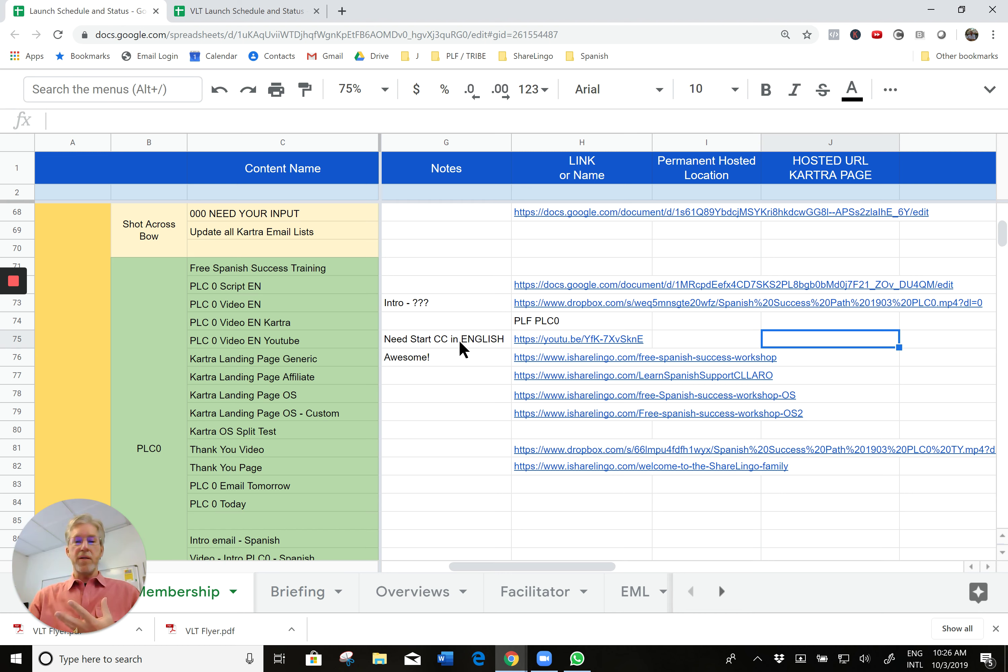
mouse_move(573, 342)
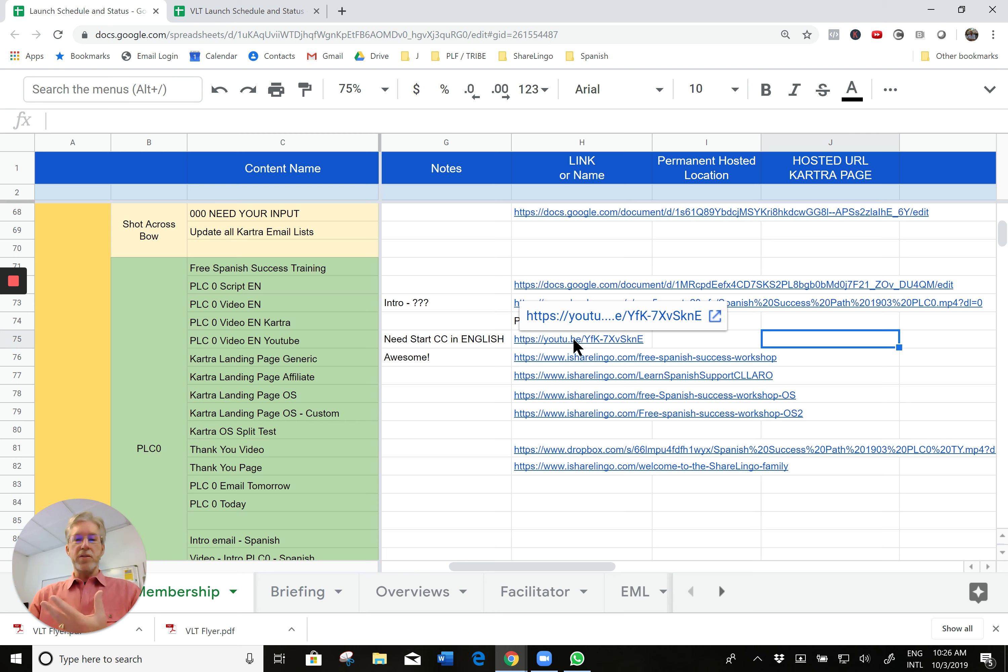
left_click(703, 345)
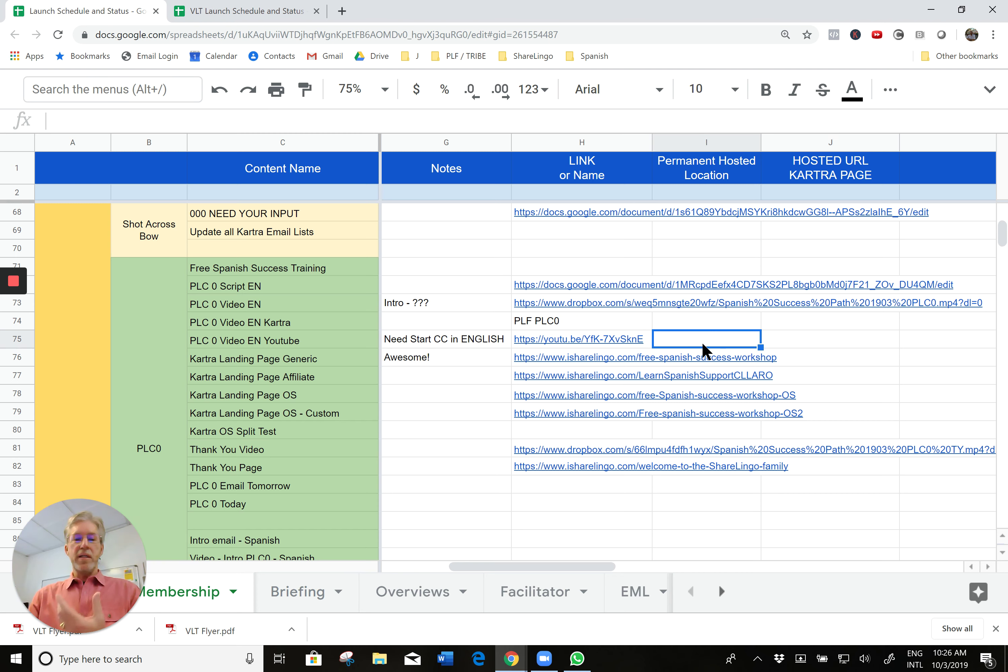
left_click(802, 349)
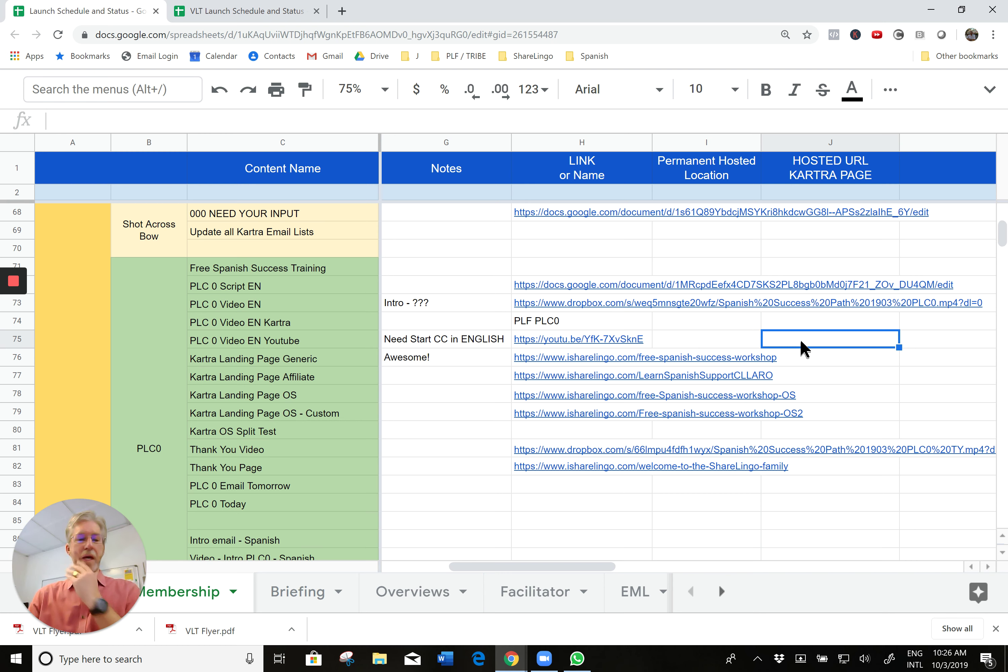
Open the Kartra Landing Page Generic link in H76 and look through the FREE Spanish Success Workshop page
mouse_move(558, 345)
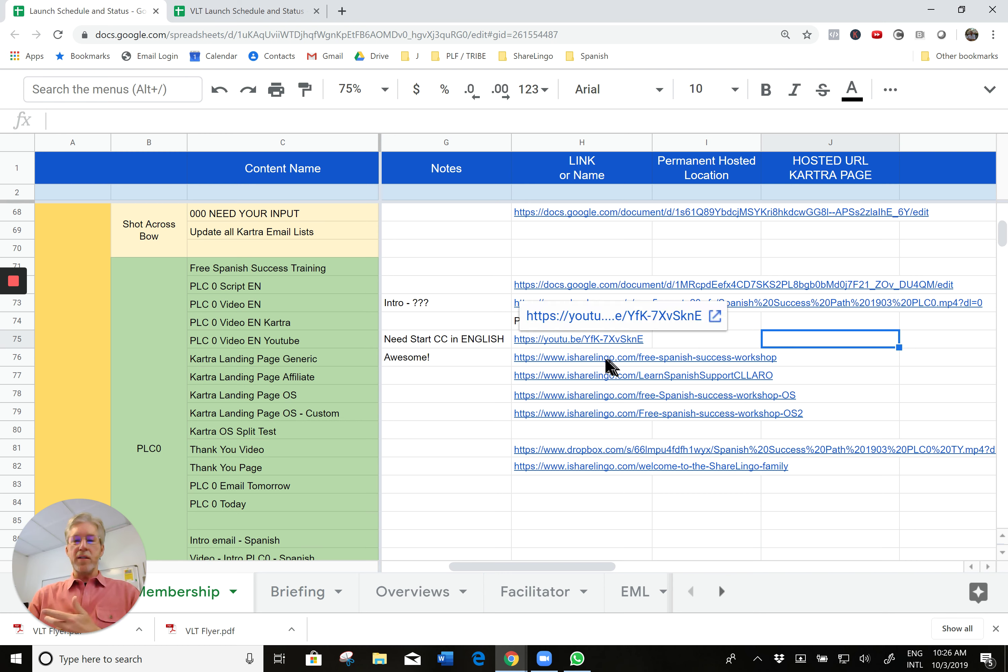
left_click(606, 363)
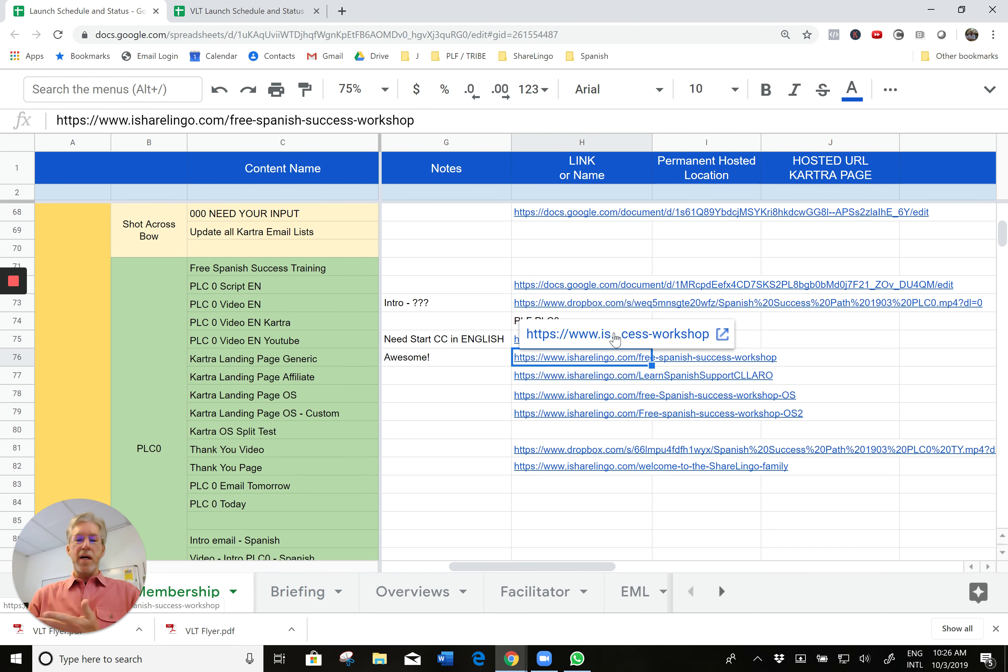
left_click(623, 341)
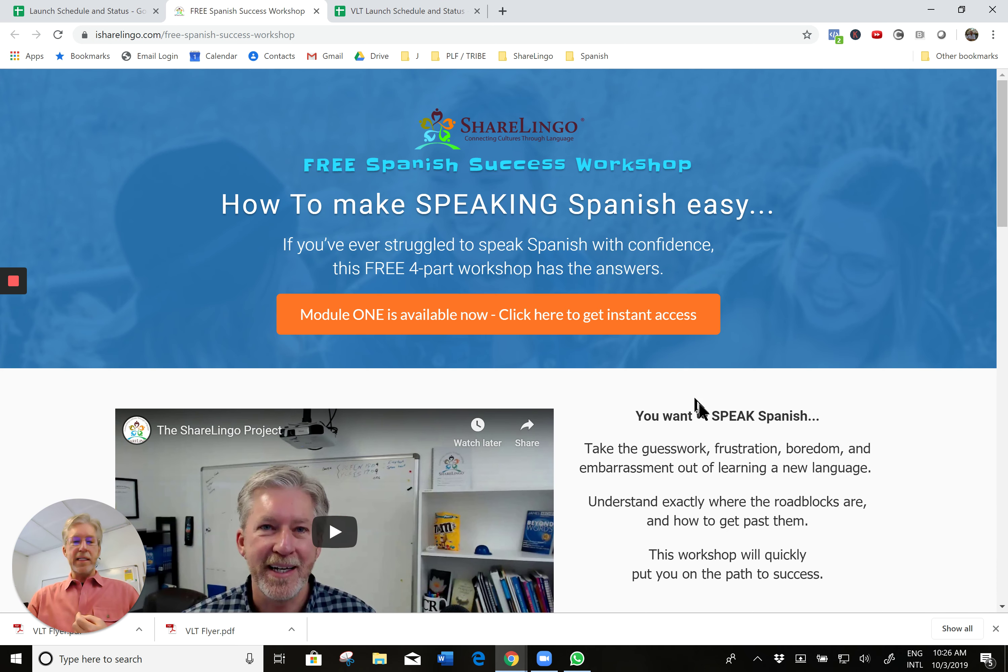
scroll(699, 410, "down", 5)
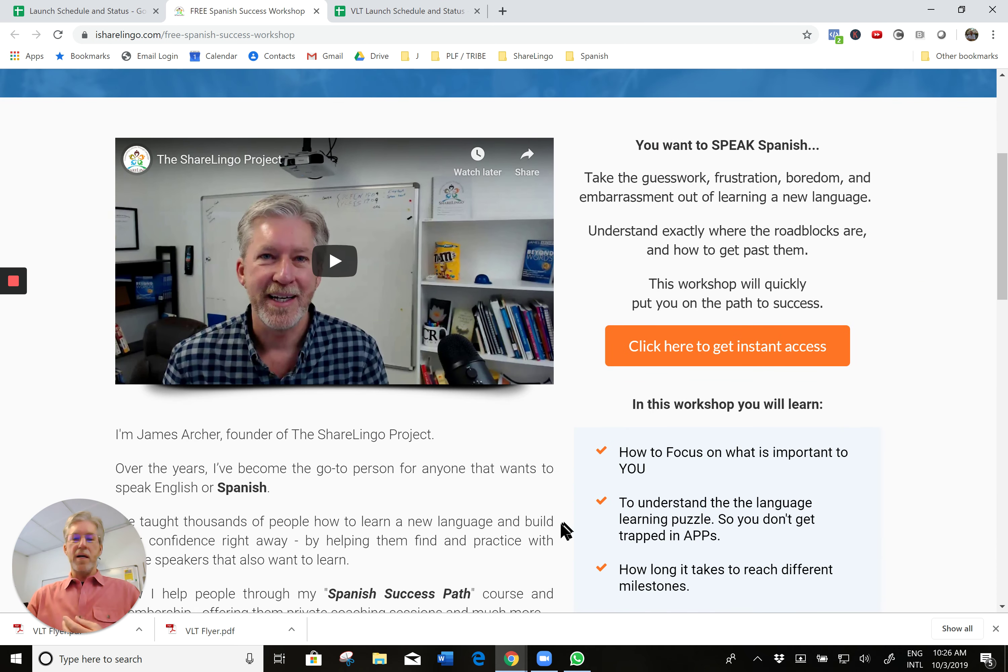
scroll(563, 527, "down", 3)
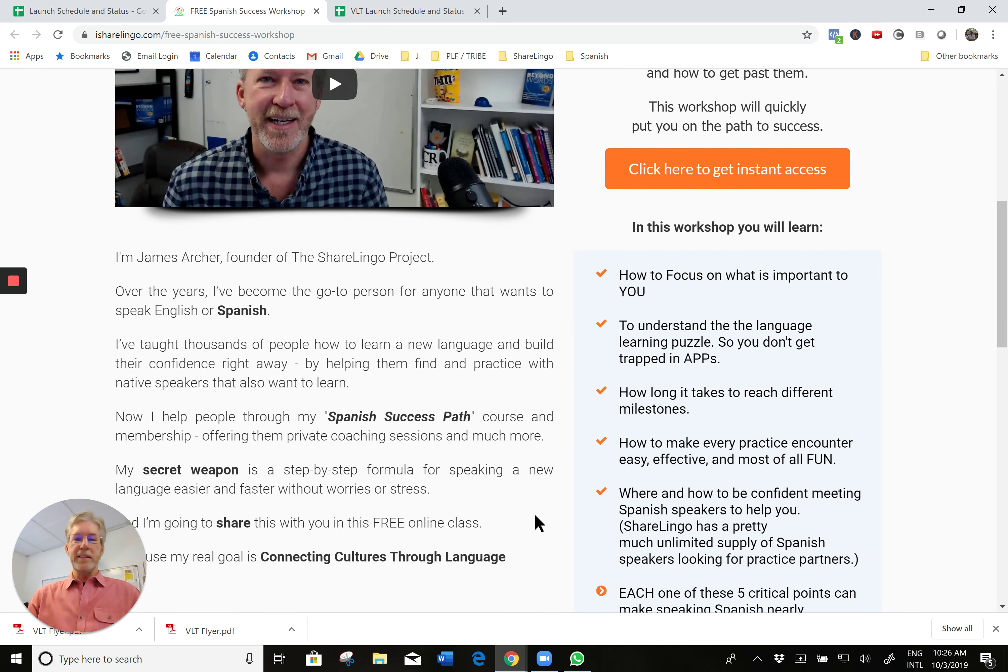
scroll(535, 516, "down", 4)
scroll(534, 508, "up", 4)
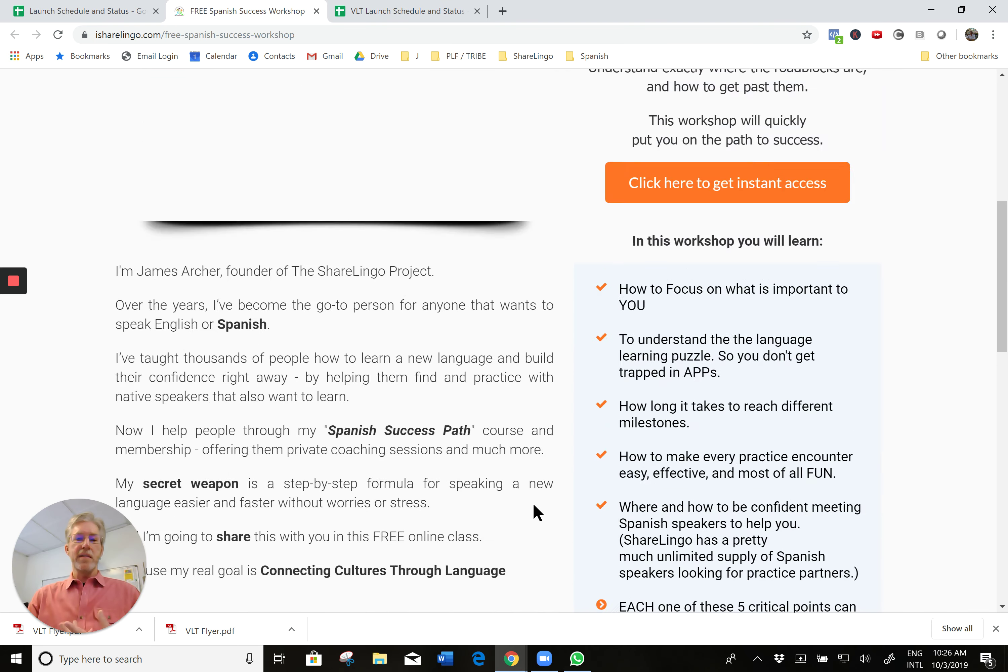
scroll(535, 511, "up", 8)
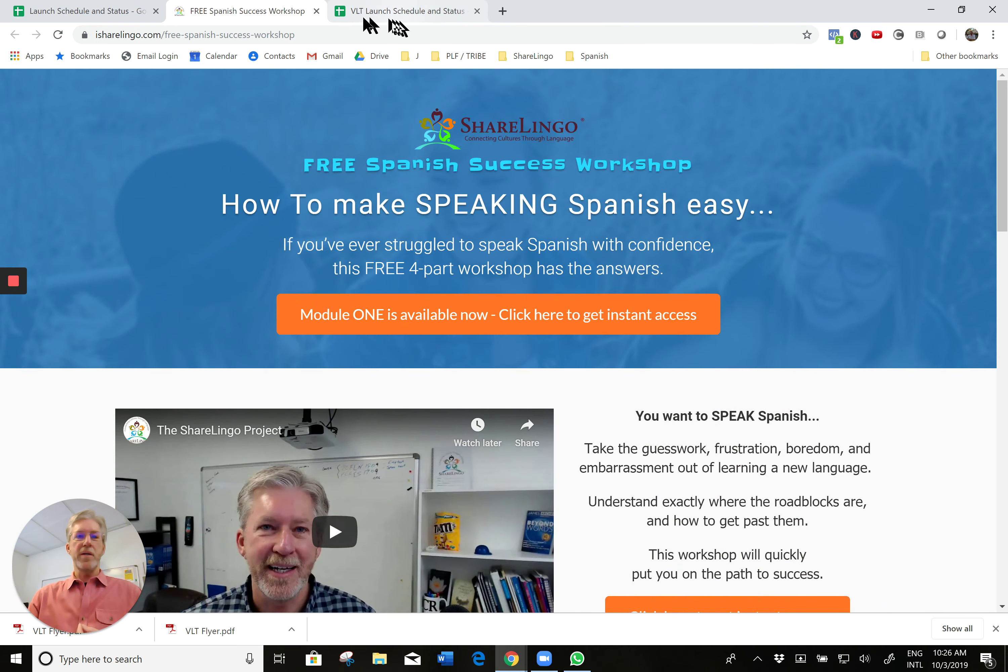
Return to the Launch Schedule and Status spreadsheet, set the Kartra Landing Page Generic status in F76 to "done", and check its deadline cell
left_click(139, 14)
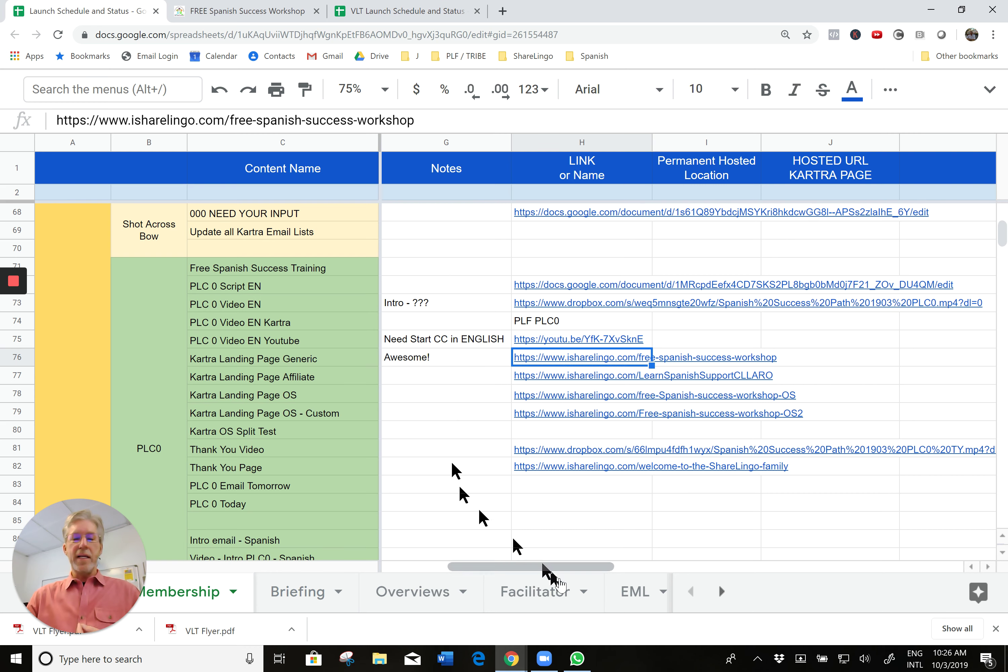
left_click_drag(558, 572, 471, 572)
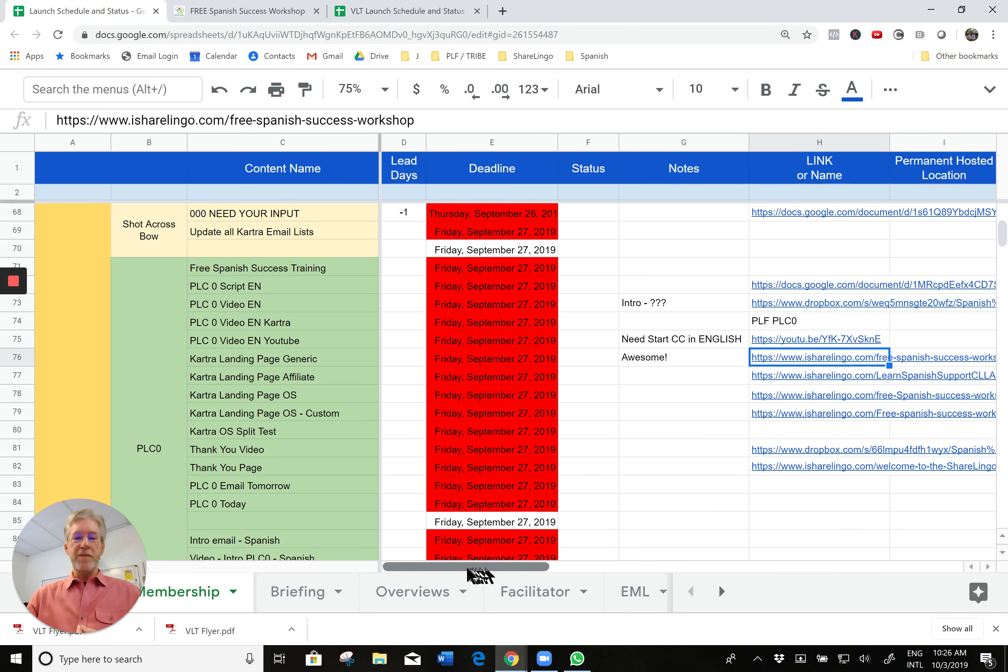
left_click(586, 362)
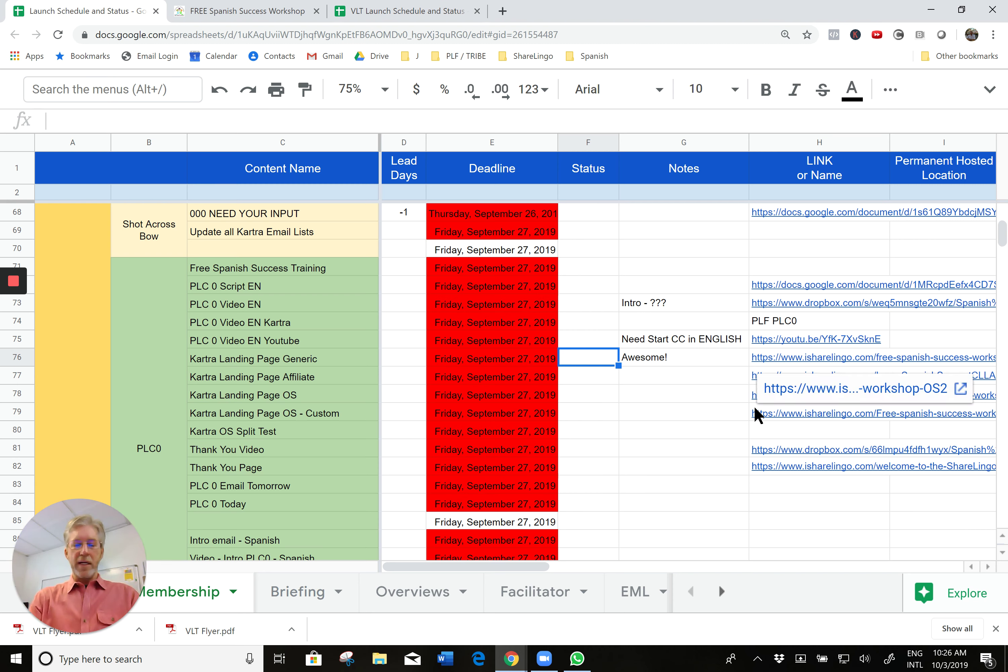
type("done")
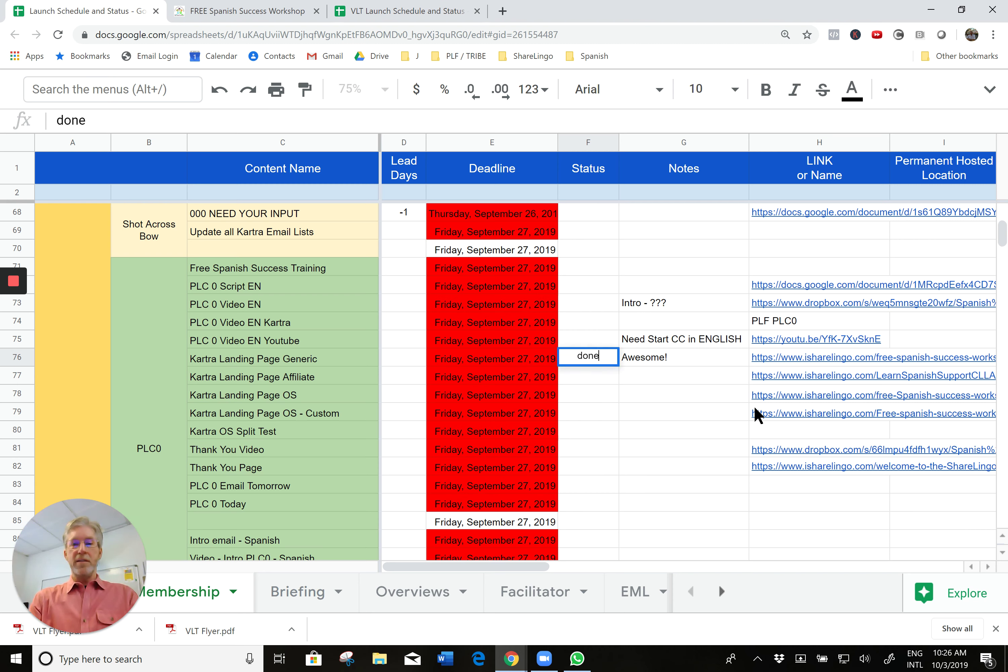
key("Return")
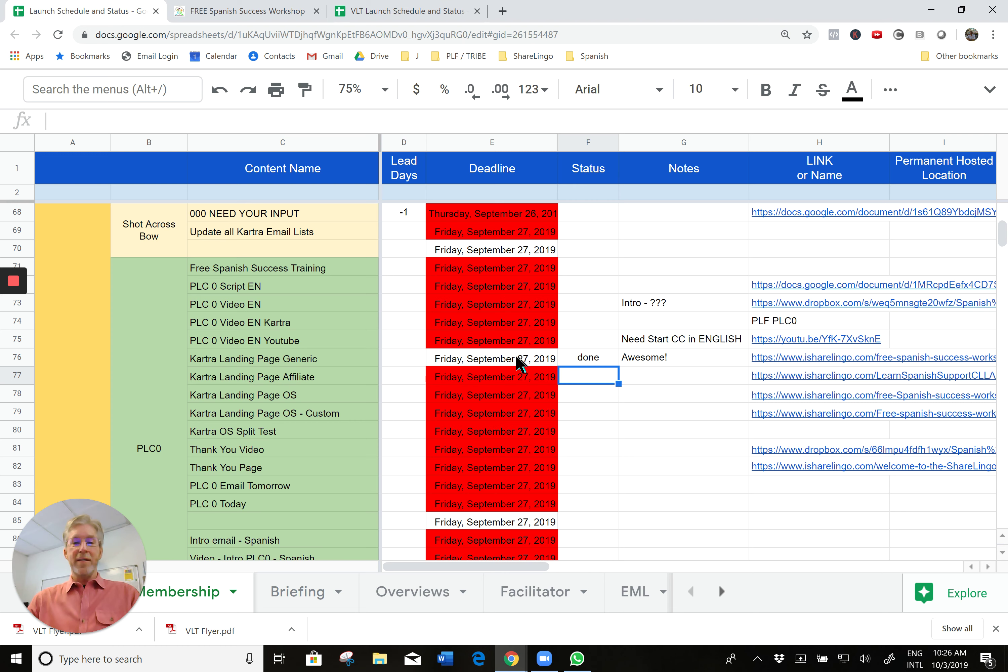
left_click(519, 360)
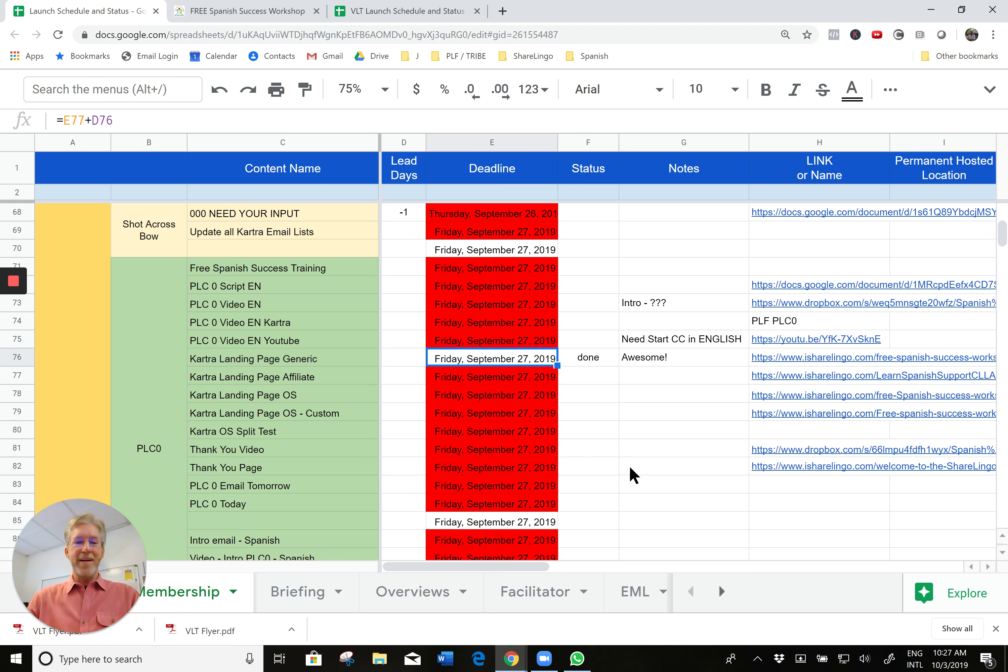
Copy the "done" status from F76 to all PLC0 tasks from Free Spanish Success Training through PLC 0 Today (F71:F84)
left_click(592, 357)
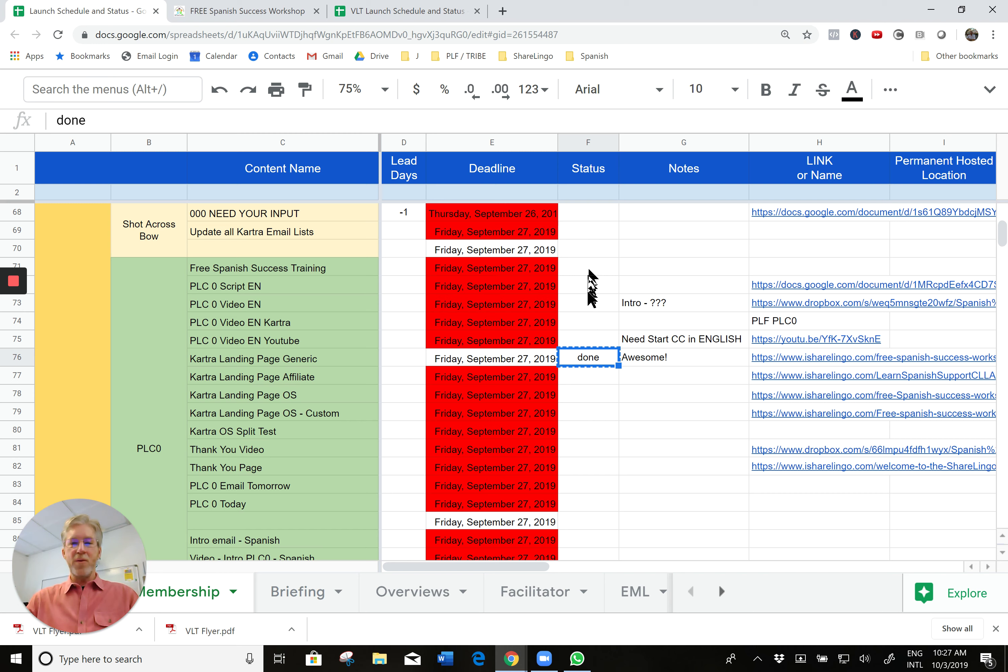
key("ctrl+c")
left_click_drag(590, 267, 592, 508)
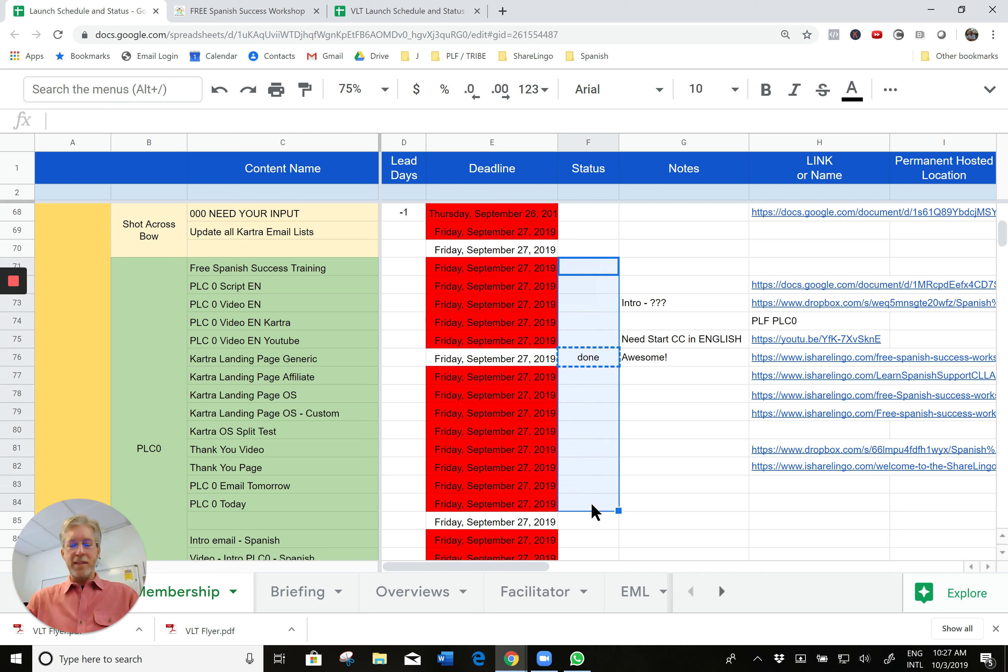
key("ctrl+v")
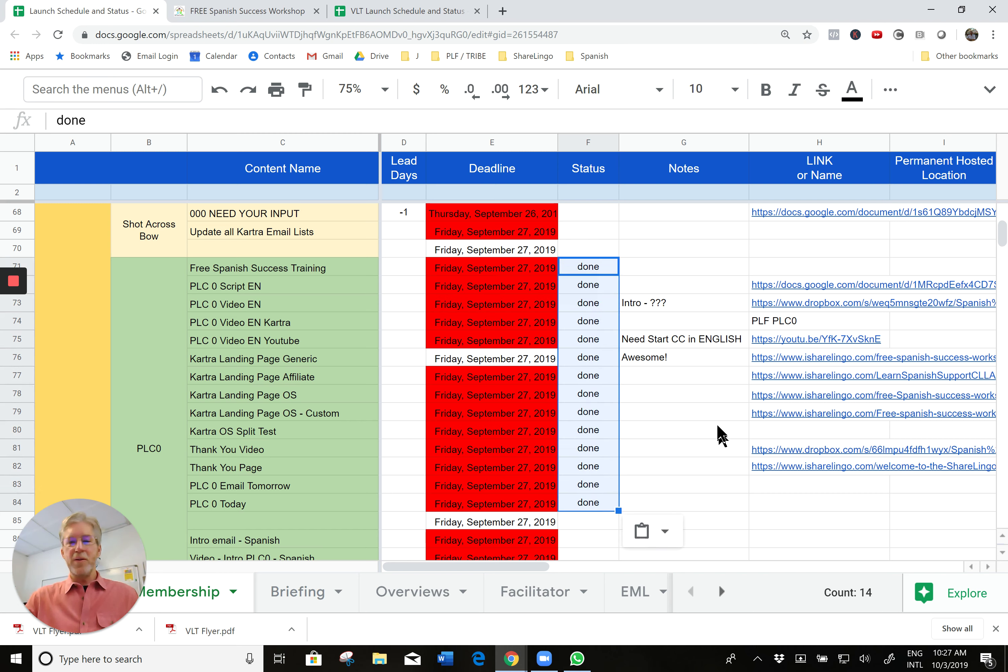
left_click(707, 438)
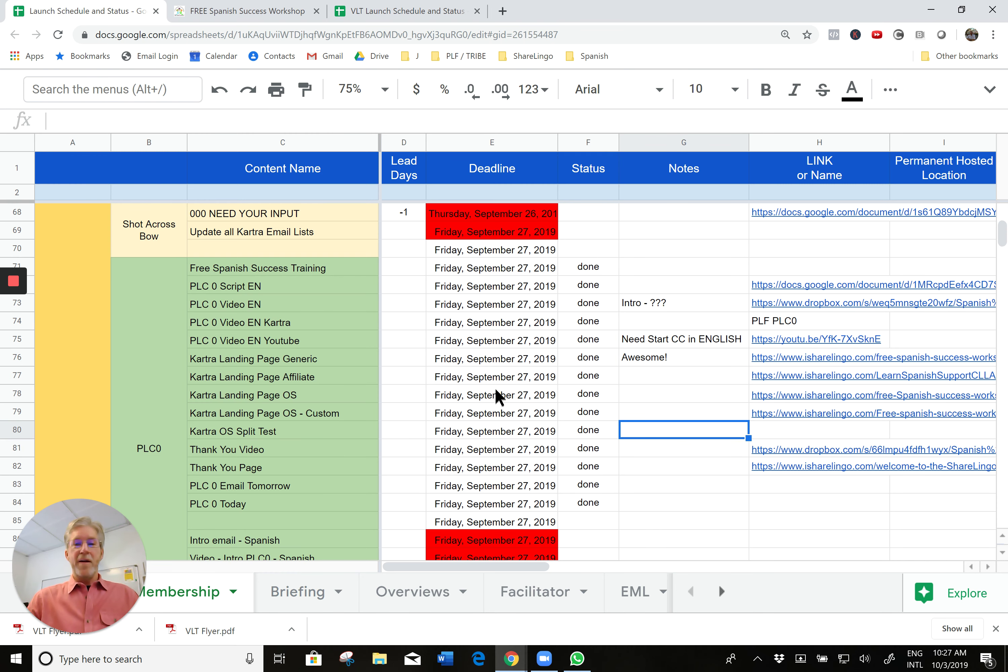
View the Briefing and Overviews sheets' launch summaries, and return to the Membership sheet
scroll(499, 403, "up", 15)
scroll(499, 407, "down", 3)
scroll(521, 429, "up", 8)
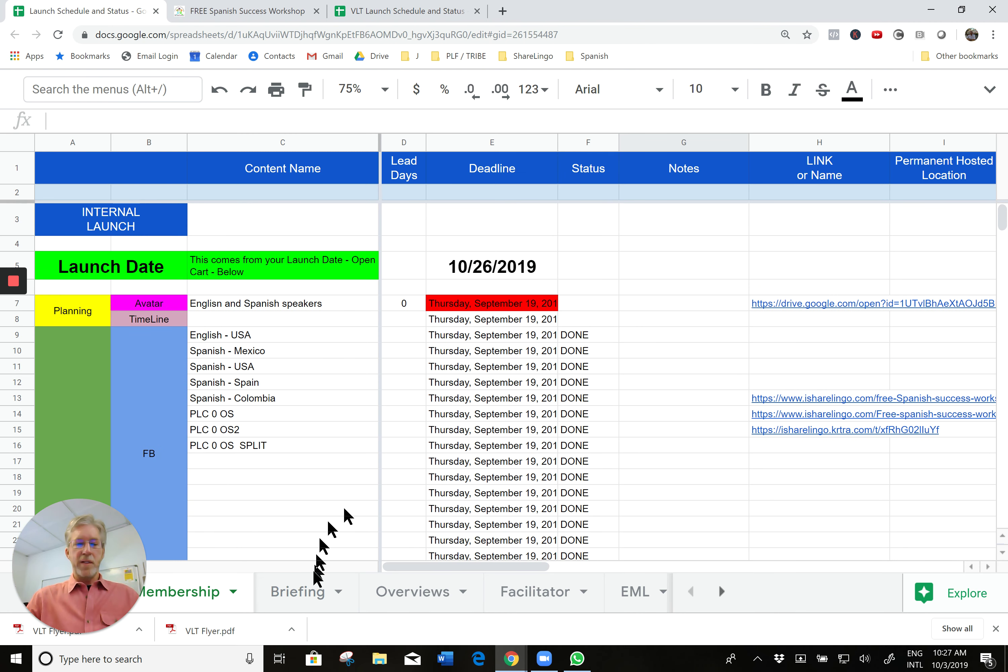
left_click(299, 604)
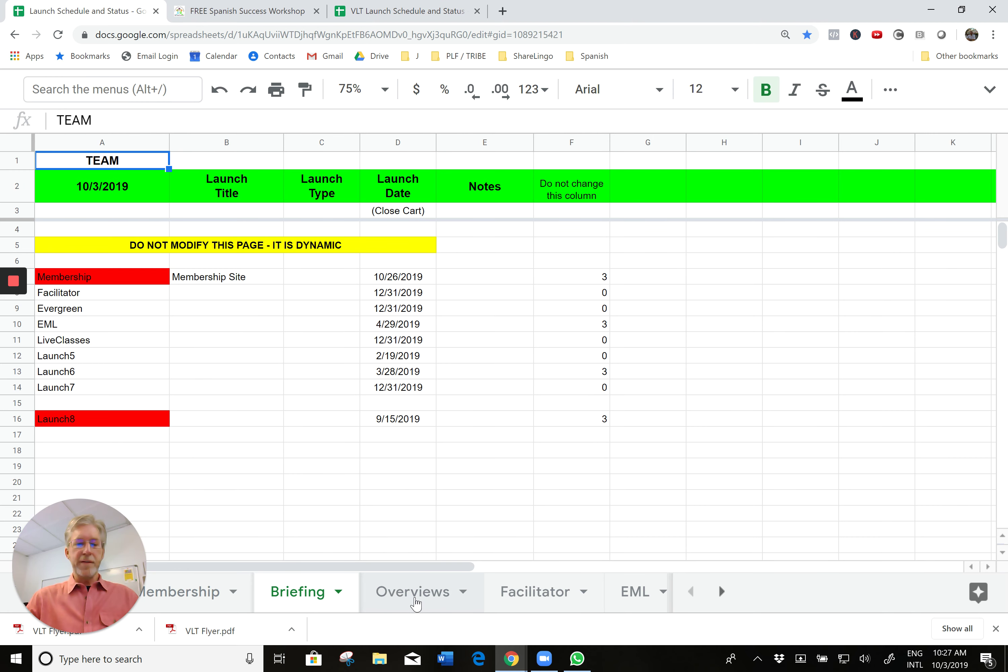
left_click(414, 603)
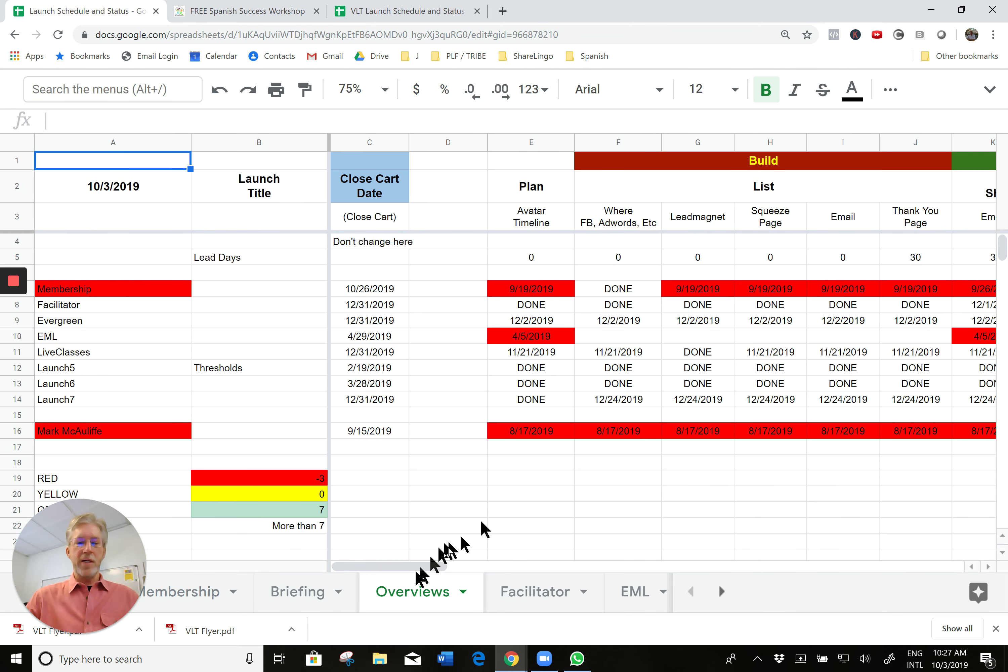
left_click(168, 601)
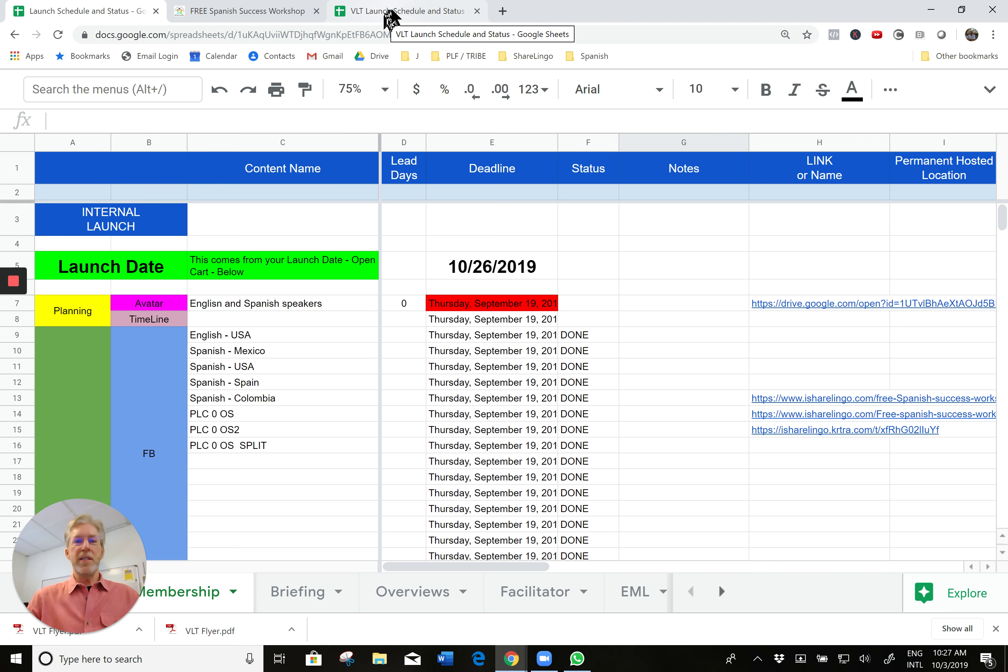
Switch to the VLT Launch Schedule and Status spreadsheet and set the Launch Date in E5 to 10/26/2019
left_click(410, 18)
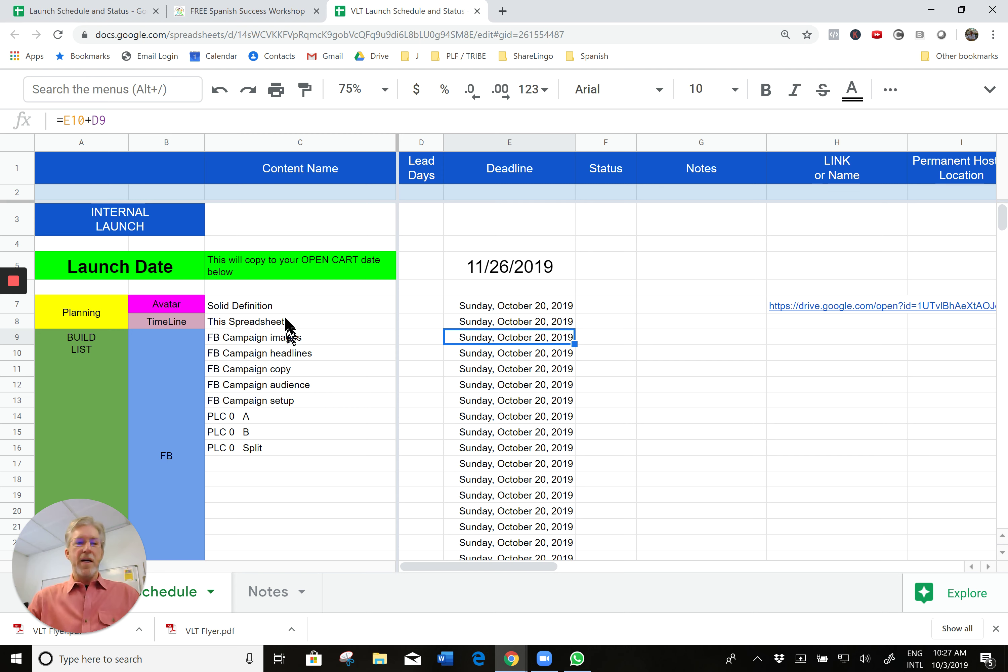
left_click(481, 268)
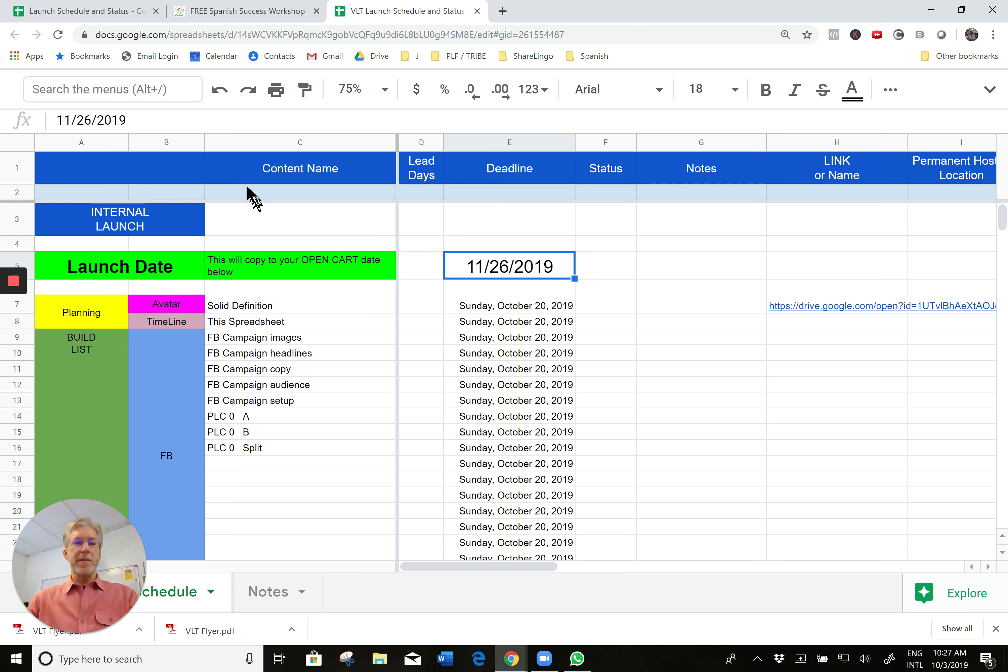
left_click(64, 120)
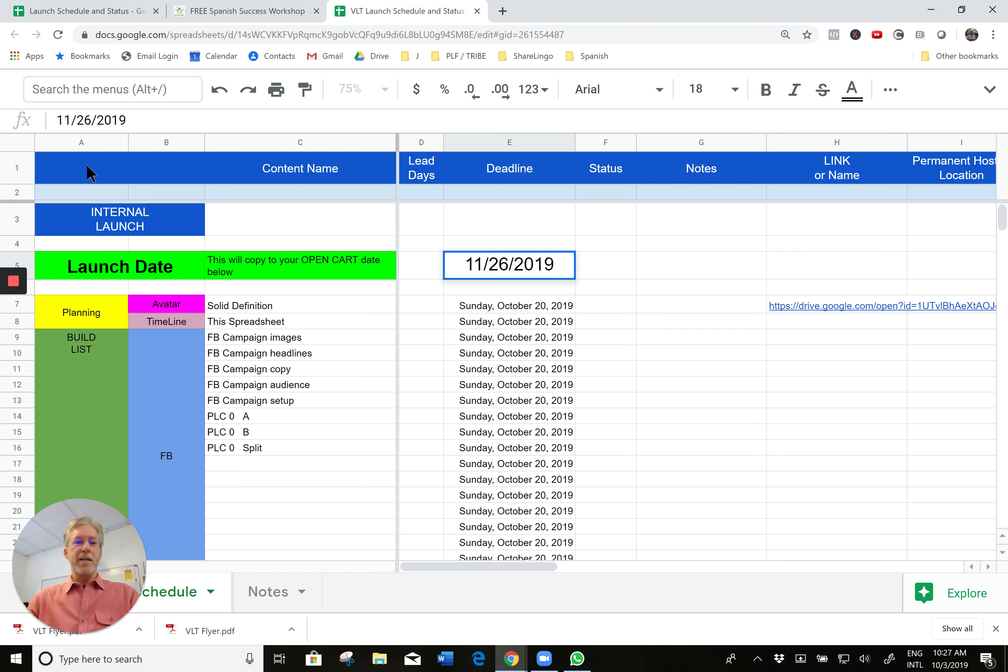
key("BackSpace")
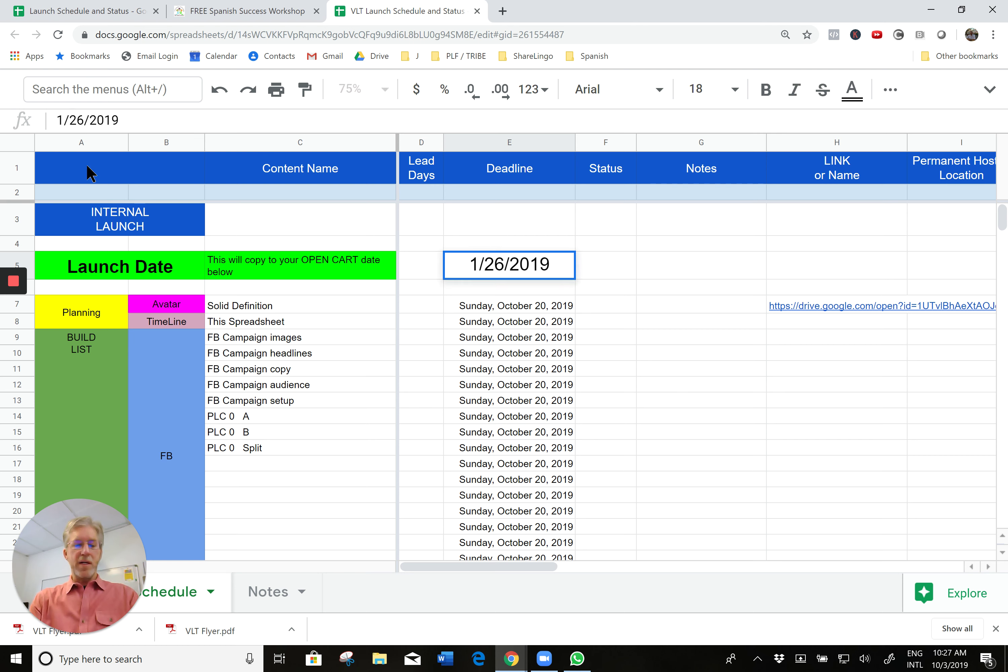
type("0")
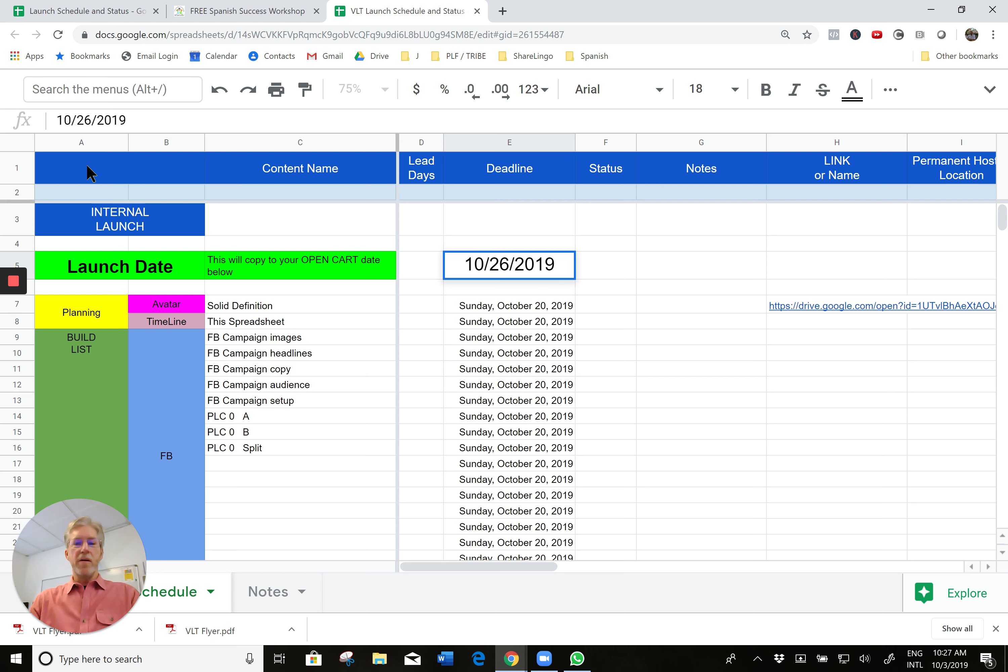
key("Return")
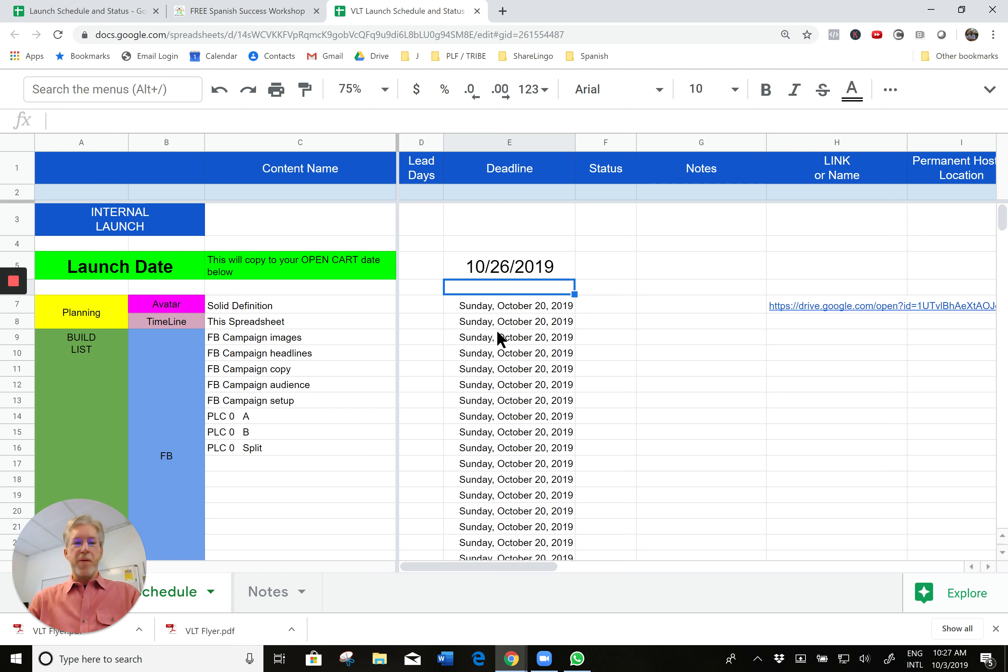
Examine the recalculated deadlines and their colour coding from the Planning tasks through the PLC content phases, and inspect the link in H7
scroll(501, 339, "down", 10)
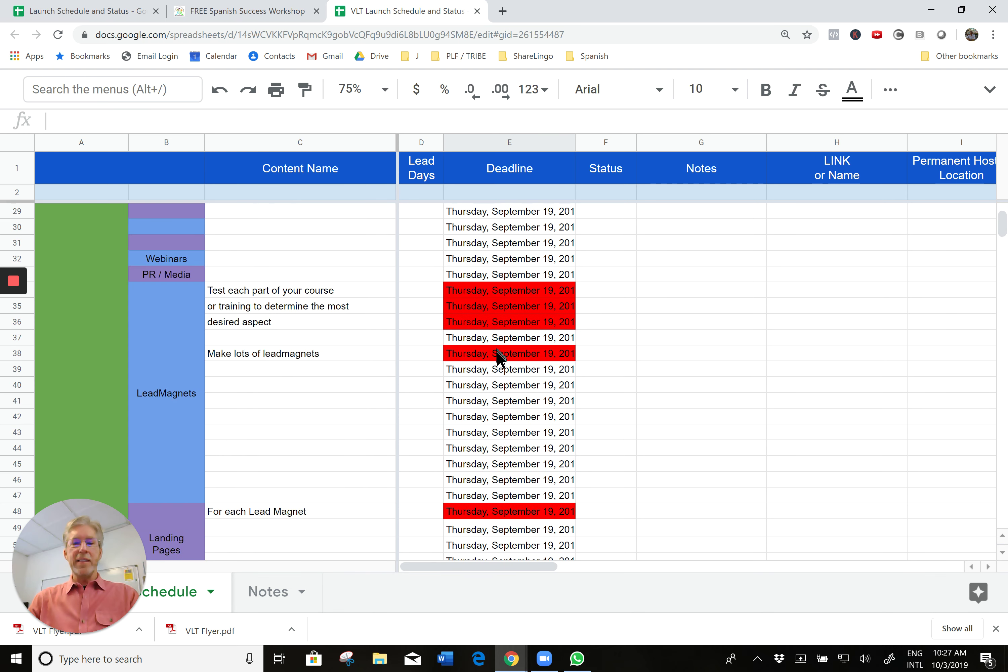
scroll(500, 382, "down", 8)
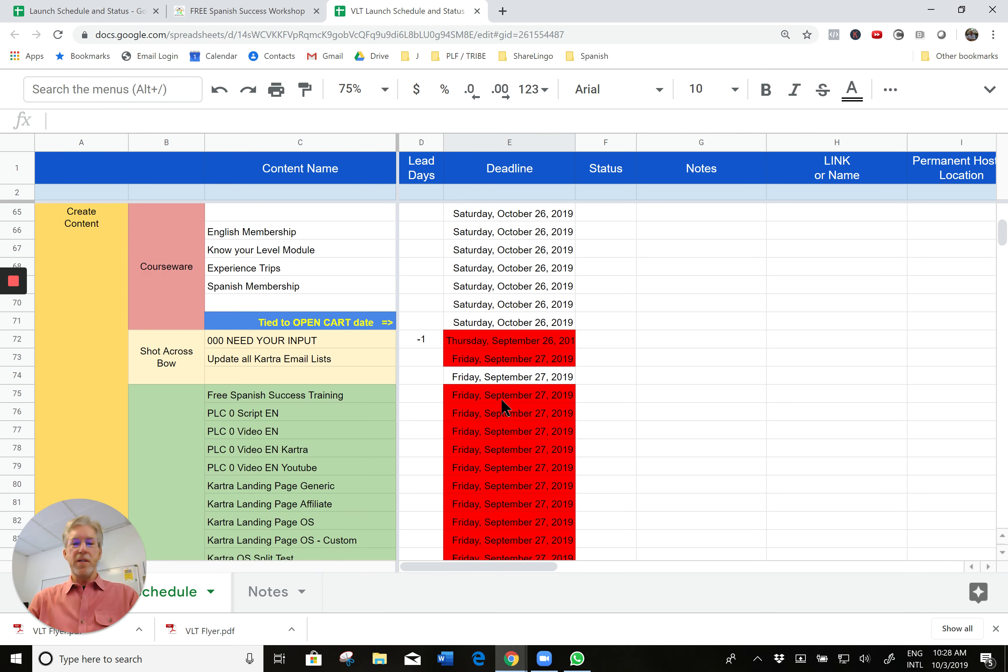
scroll(503, 407, "down", 13)
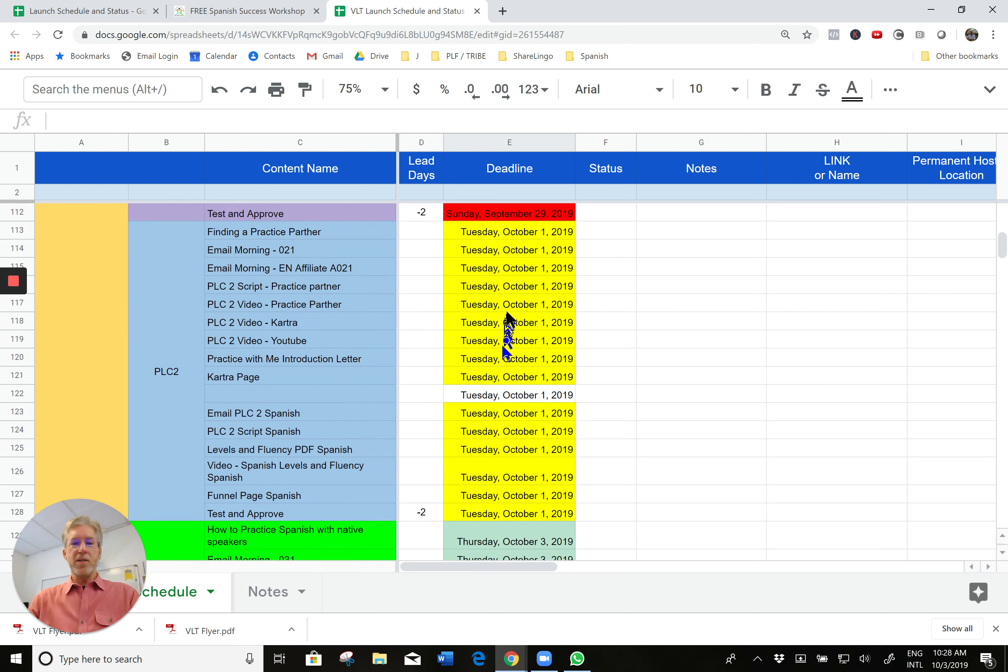
scroll(508, 316, "down", 9)
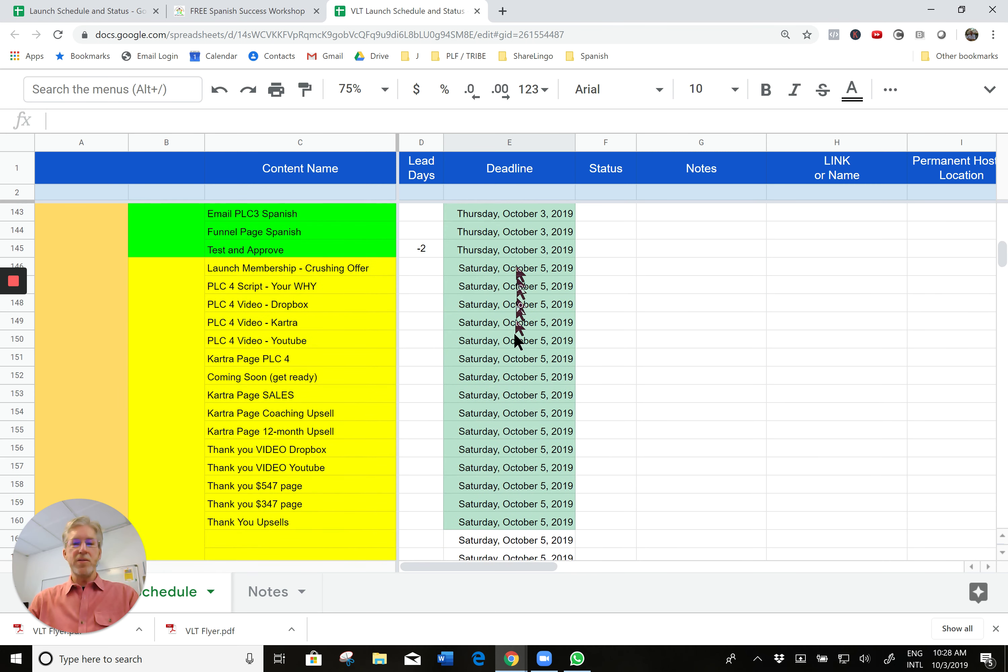
scroll(508, 410, "up", 13)
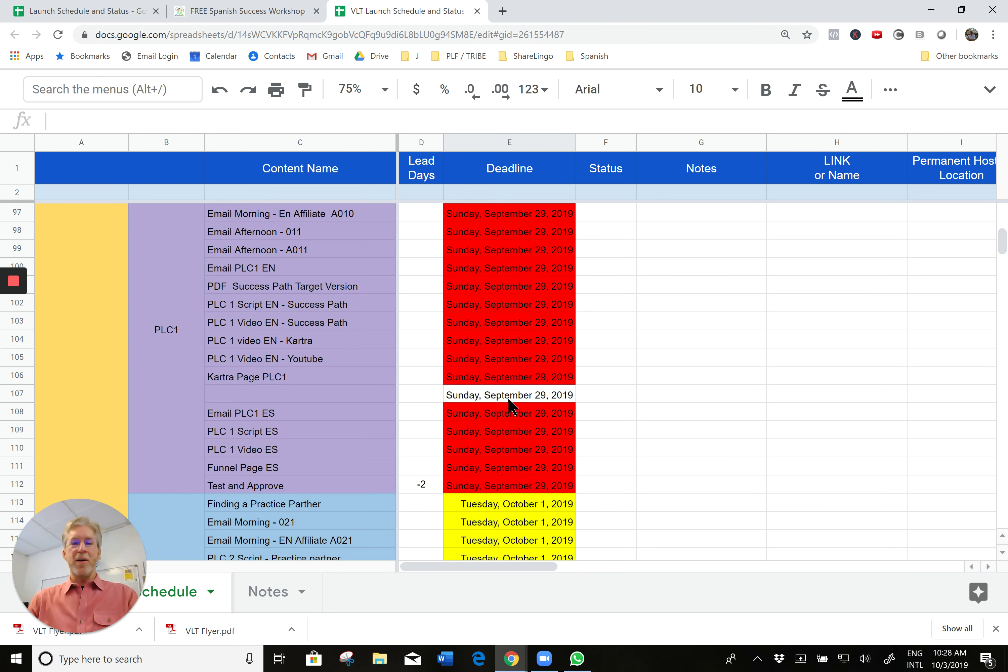
scroll(510, 408, "up", 20)
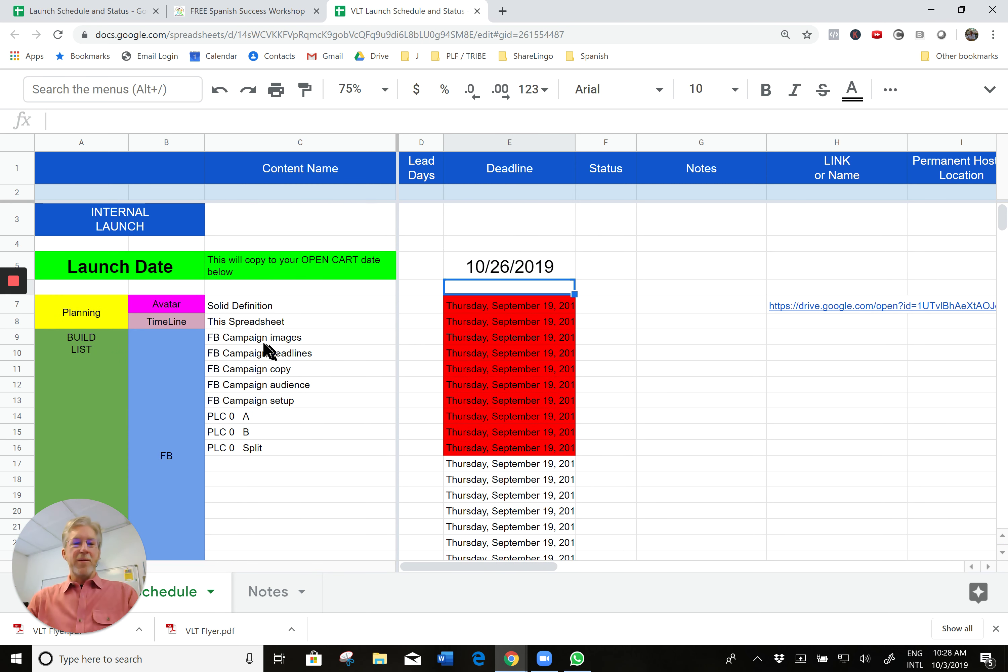
mouse_move(834, 307)
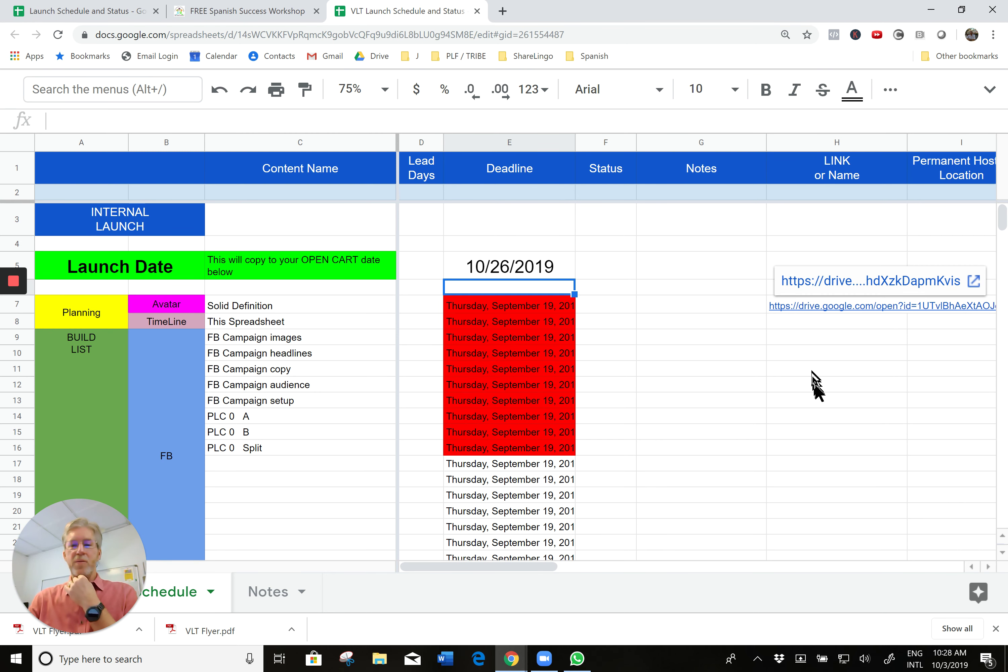
scroll(818, 386, "down", 15)
scroll(818, 396, "down", 15)
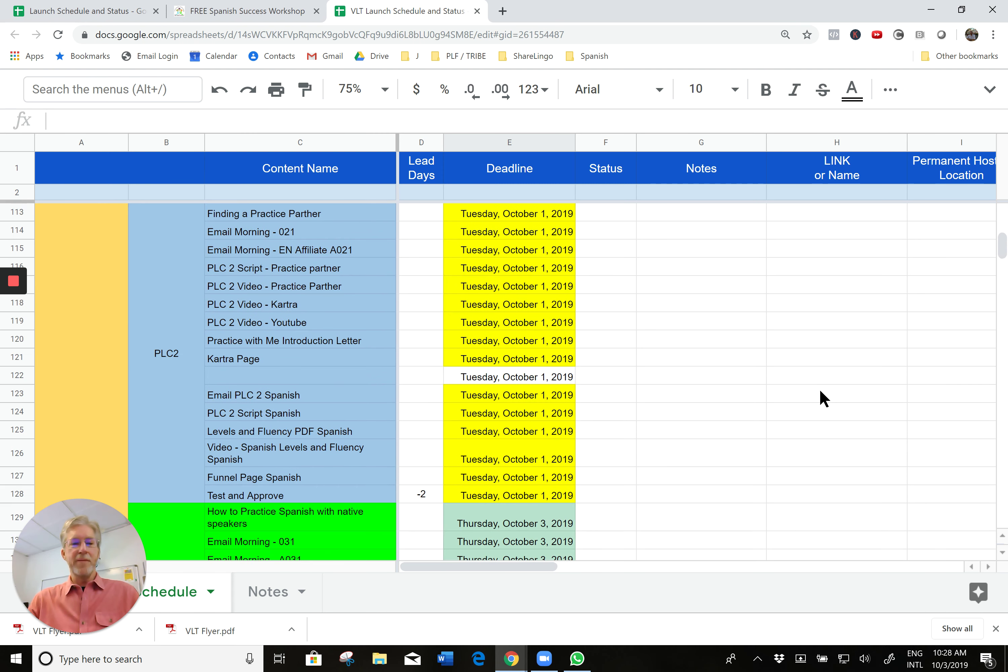
Rename the PLC2 content item "Levels and Fluency PDF Spanish" in C125 as "PLC 2 Free PDF Download"
scroll(821, 391, "down", 2)
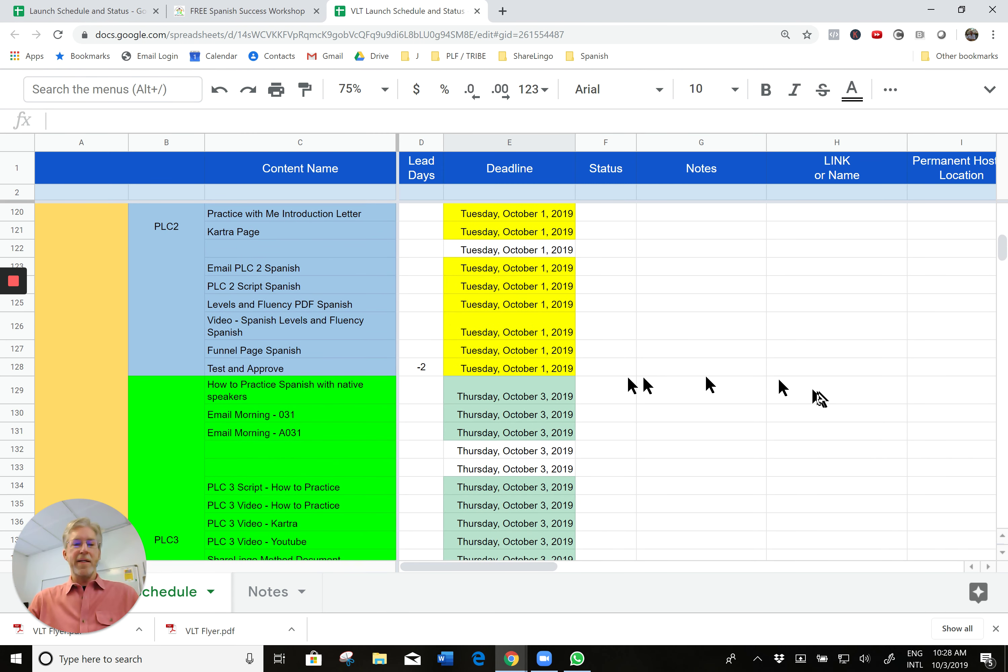
left_click(277, 331)
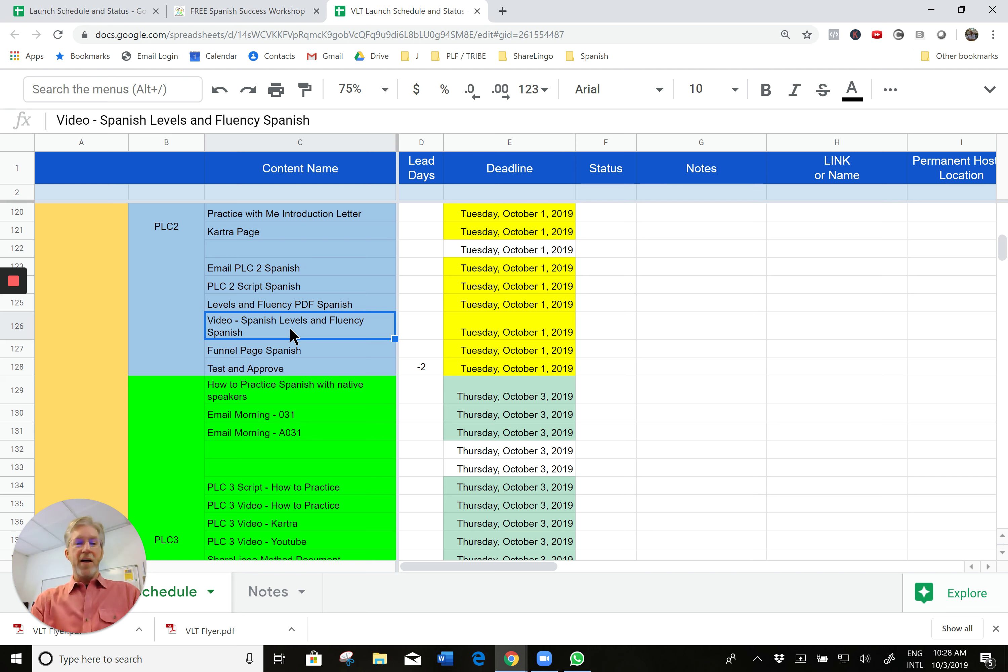
left_click(261, 289)
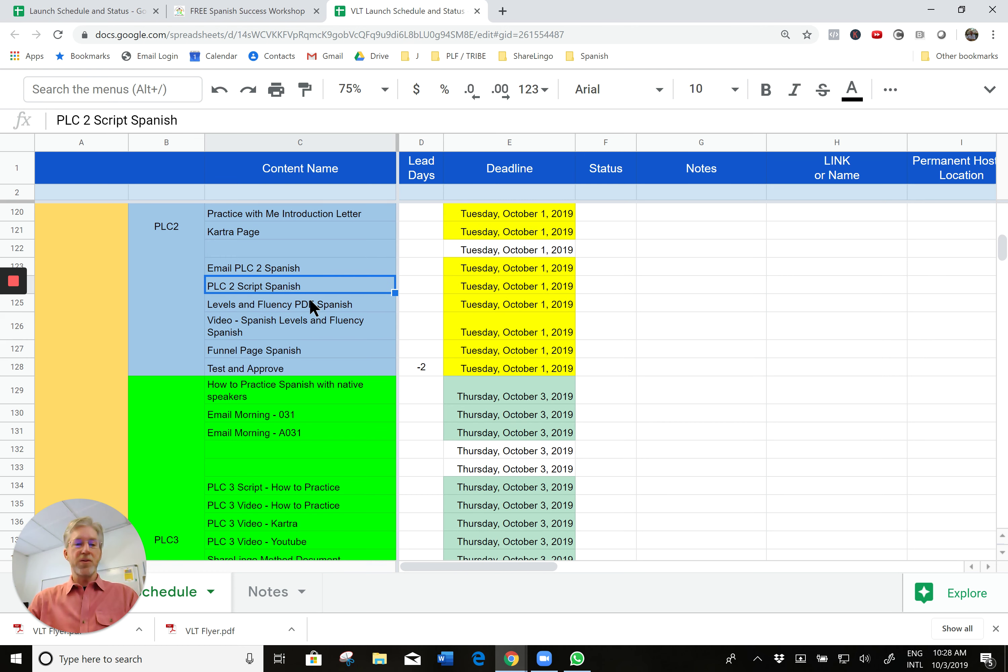
left_click(285, 306)
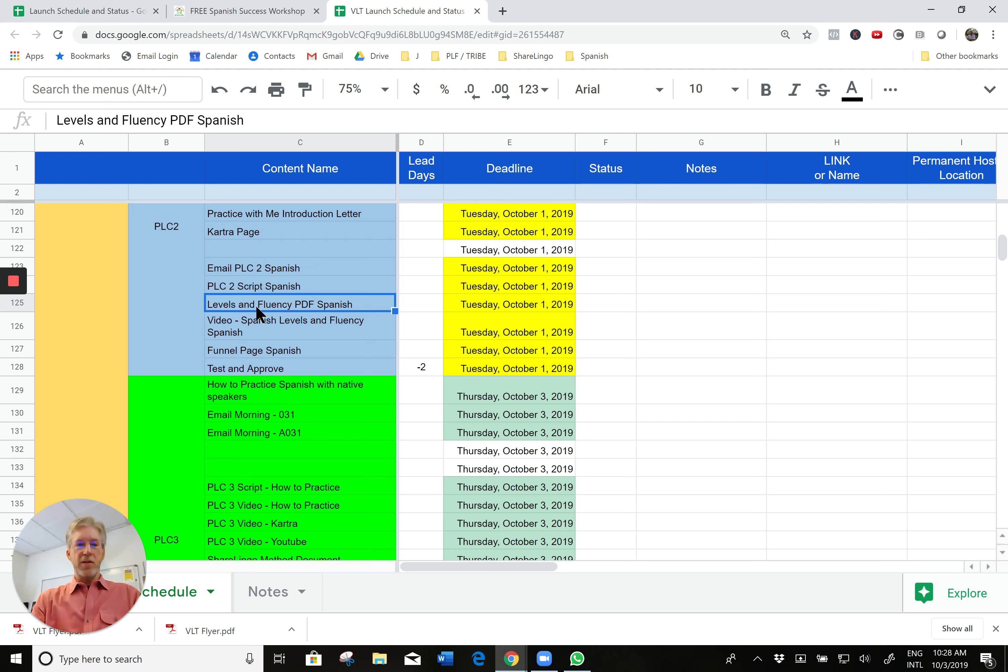
type("PLC ")
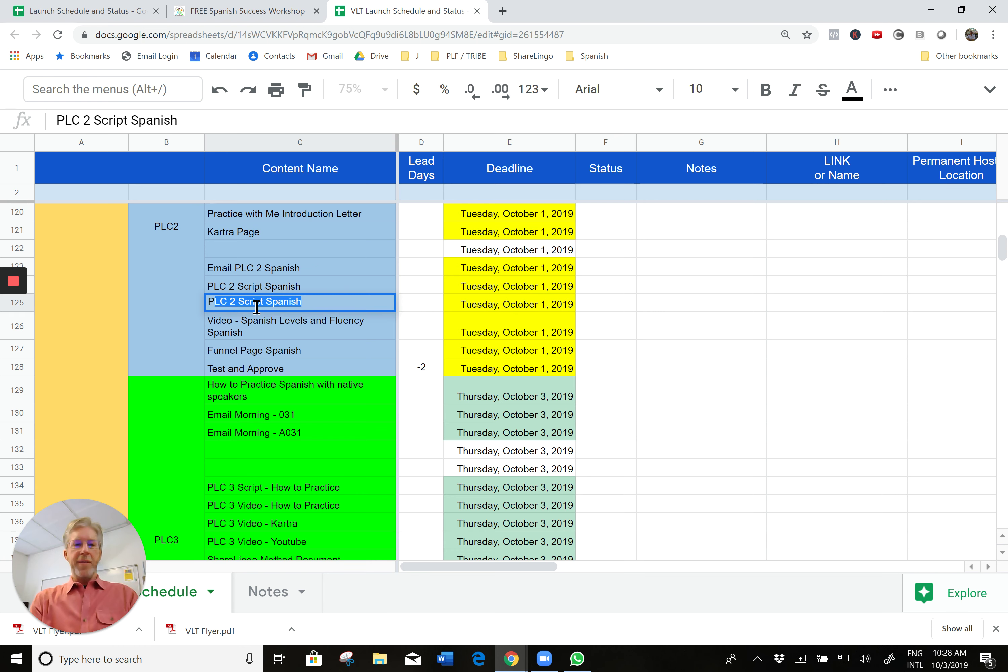
type("2 ")
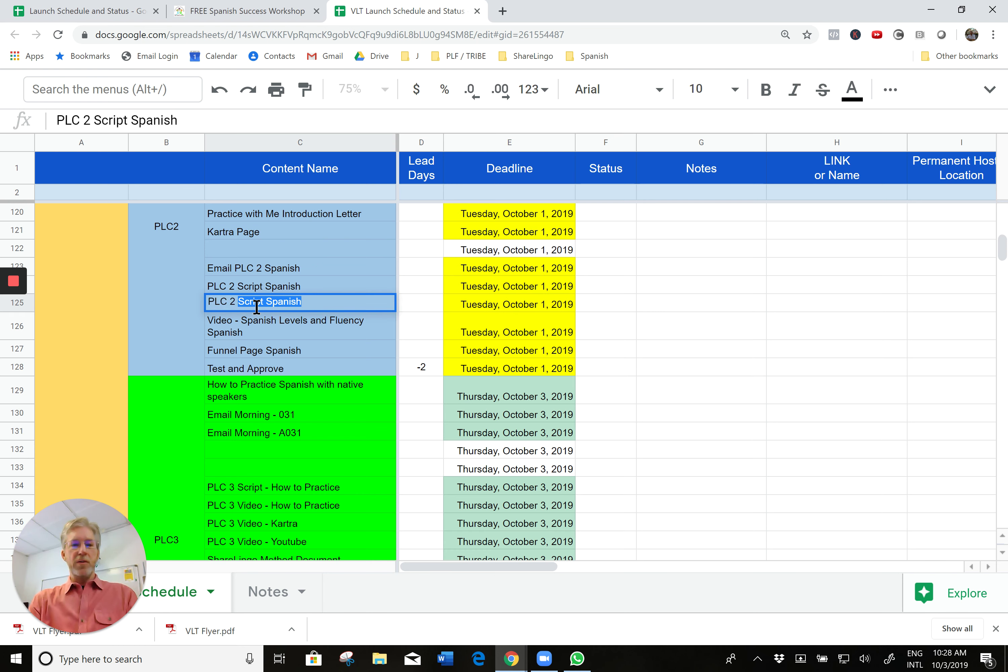
type("Free")
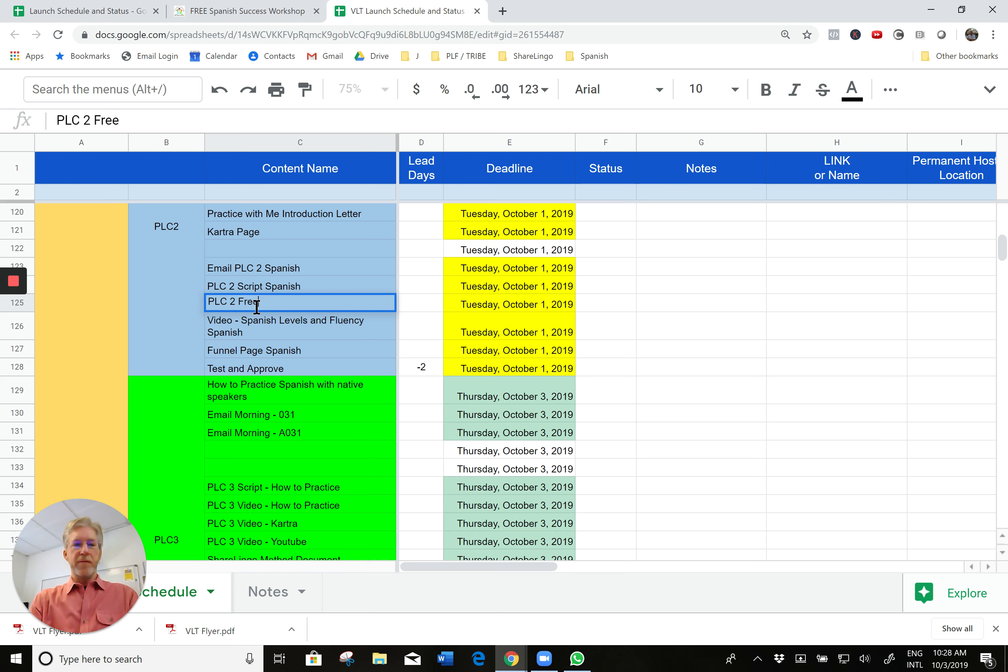
type(" PDF ")
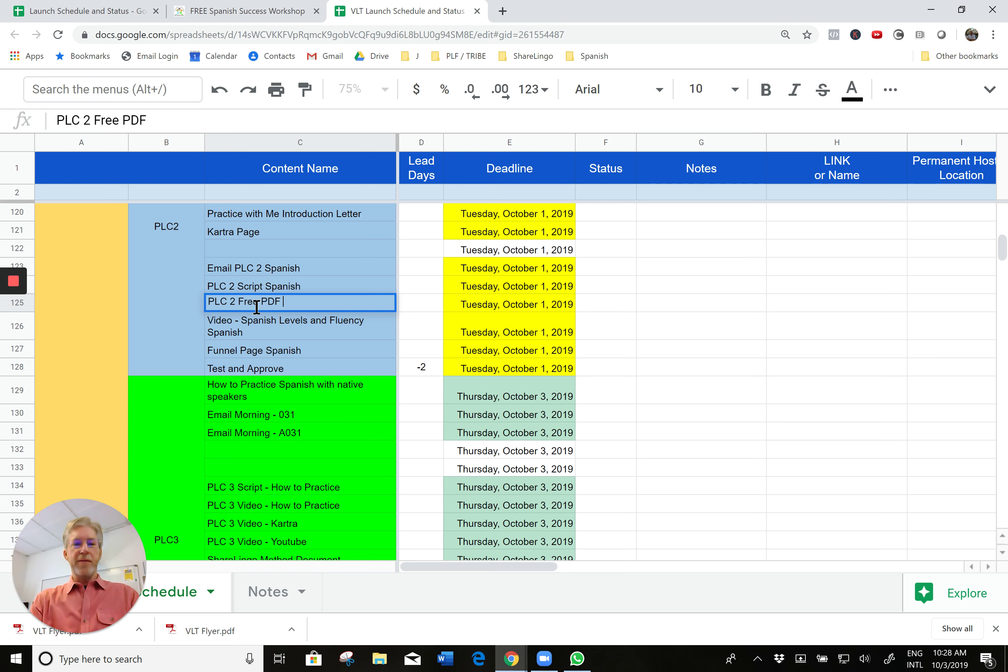
type("Download")
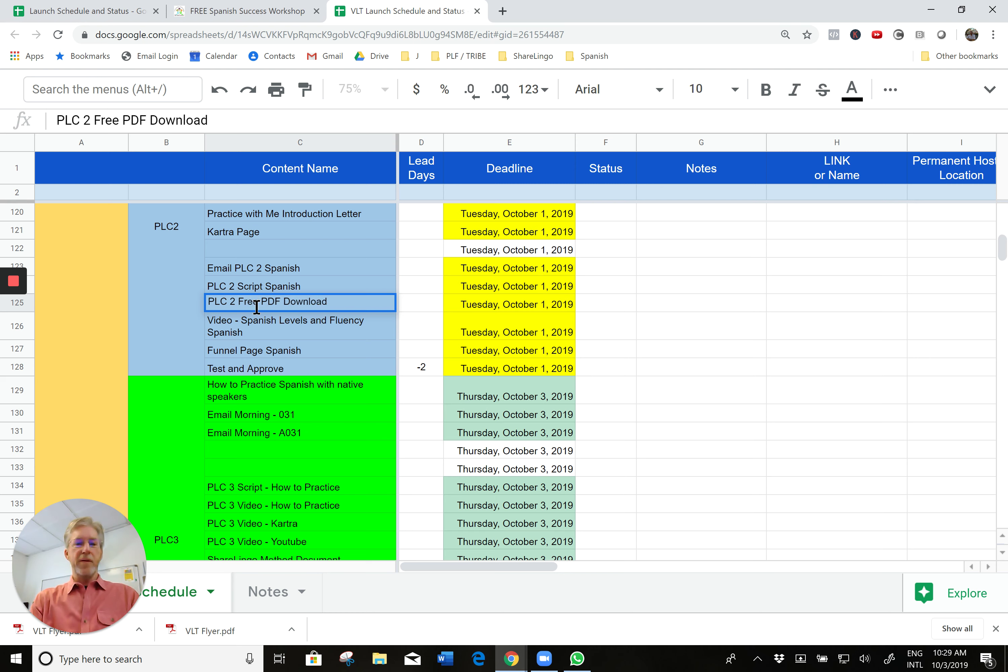
key("Return")
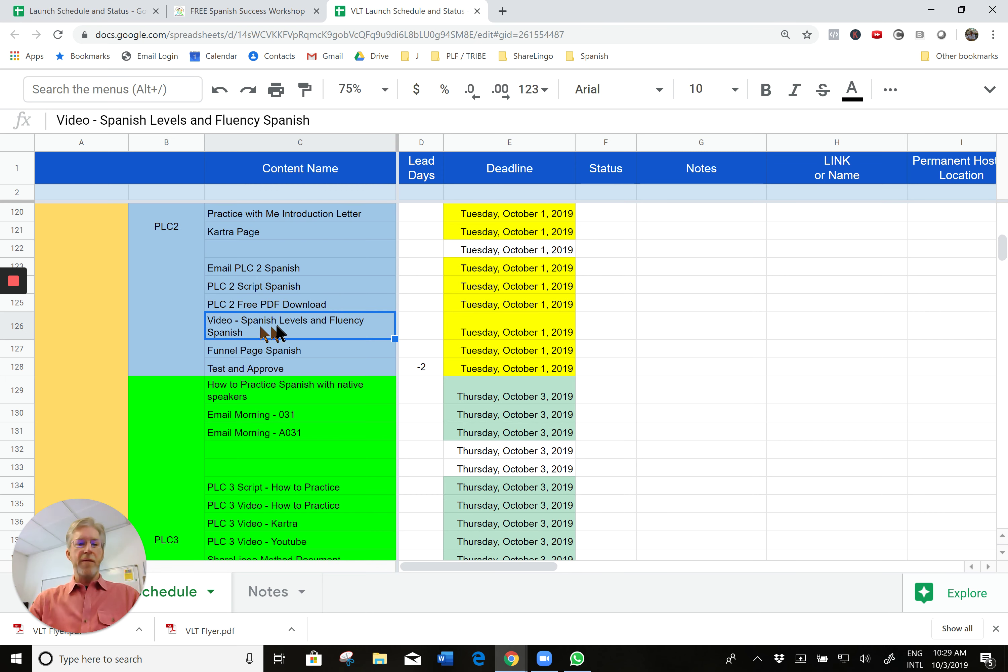
Rename the PLC2 video item in C126 as "PLC 2 Video Explainer"
type("PLC")
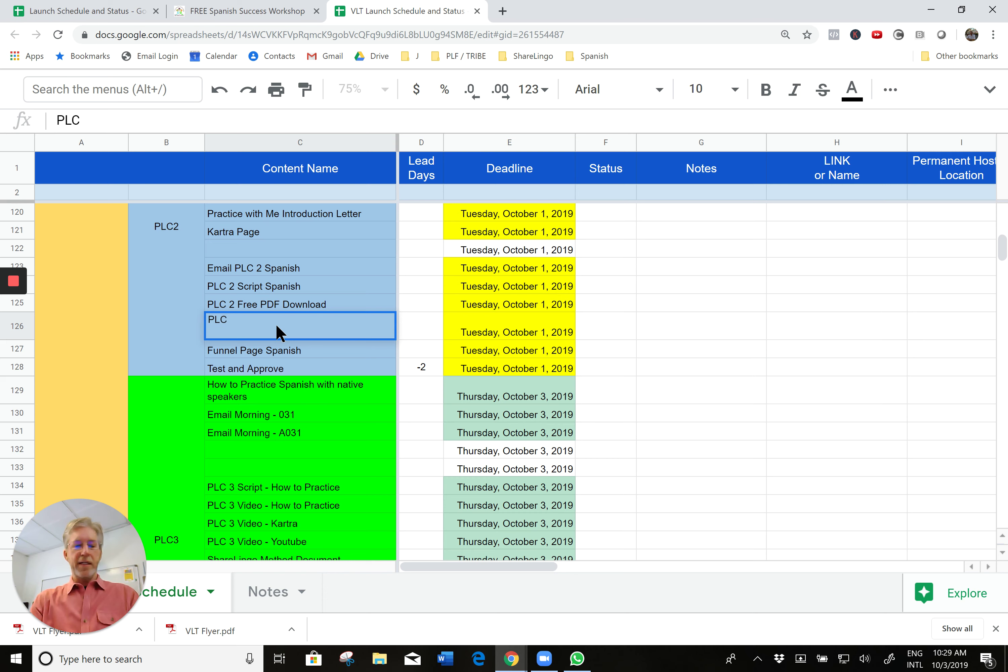
type(" 2 Vi")
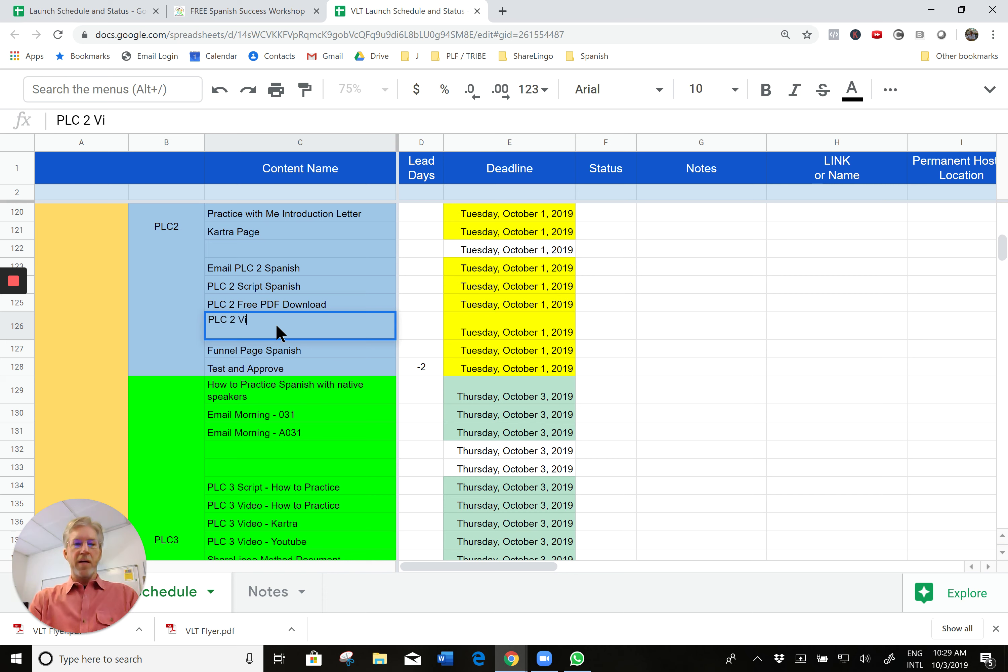
type("deo Expl")
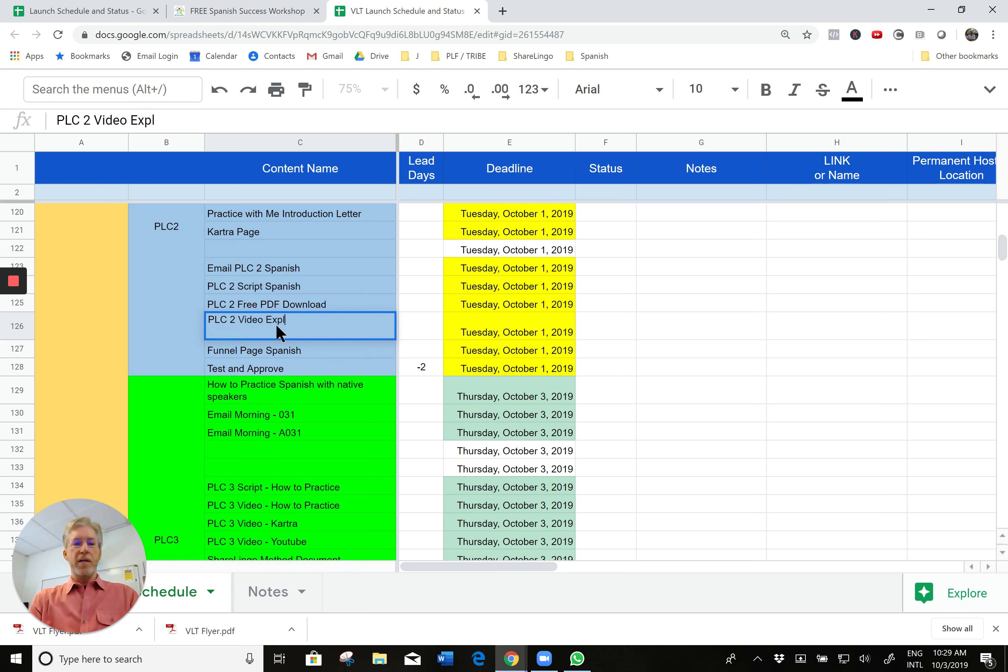
type("ainer")
key("Return")
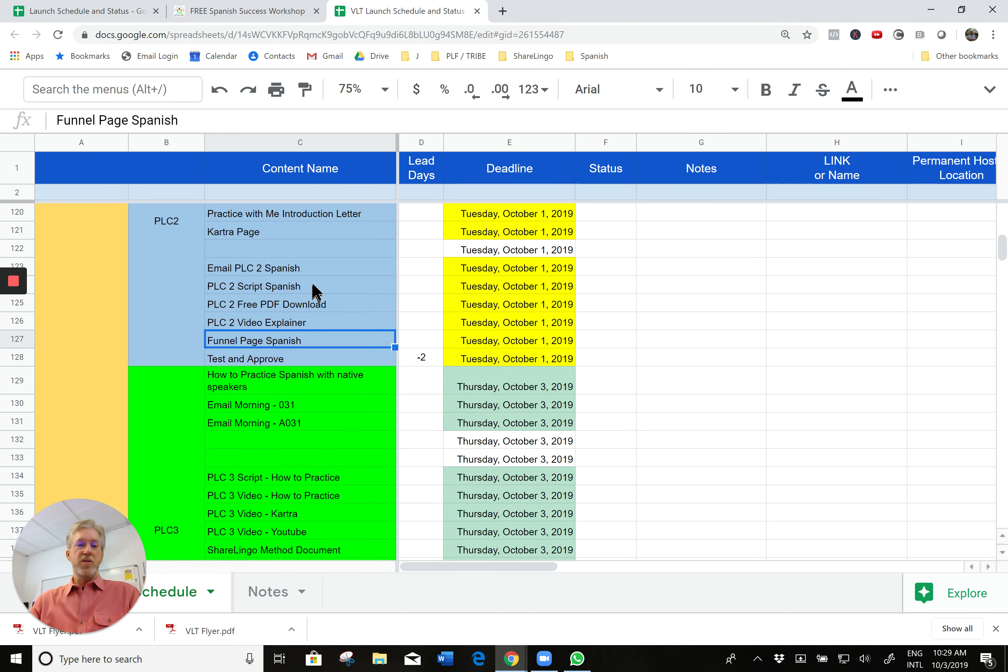
Review the Launch Date in E5 and the deadline colours that depend on it, from Planning through the pre-launch phases
scroll(302, 295, "up", 2)
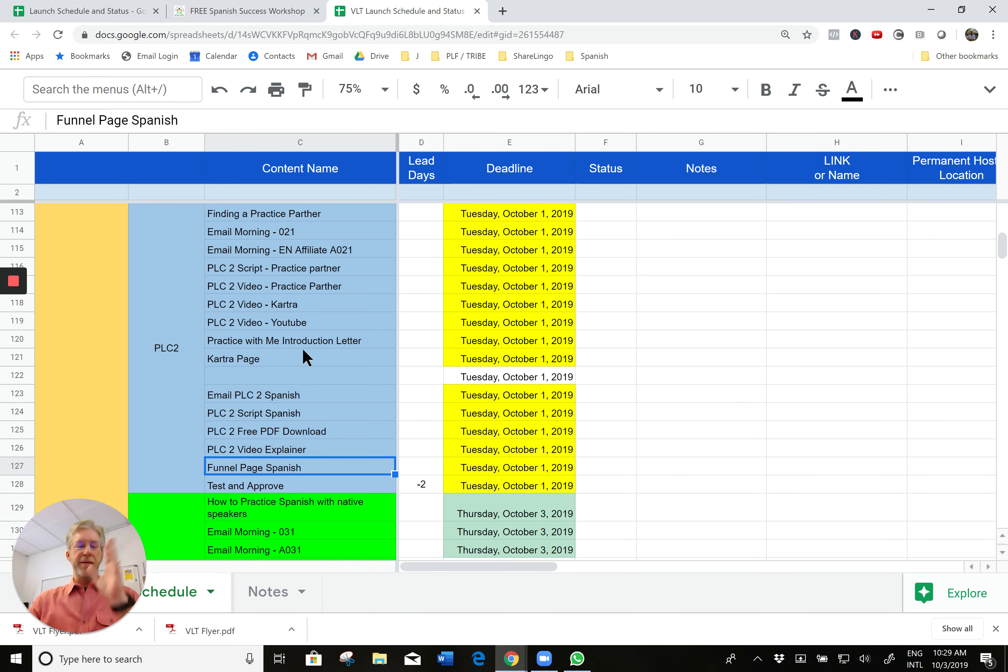
scroll(308, 345, "up", 9)
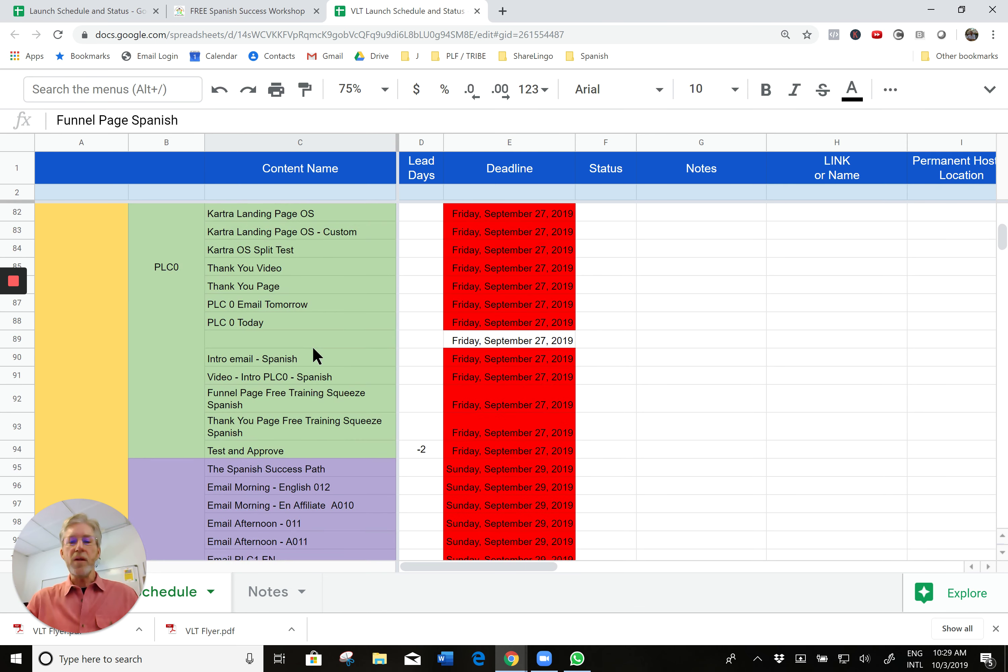
scroll(312, 346, "up", 20)
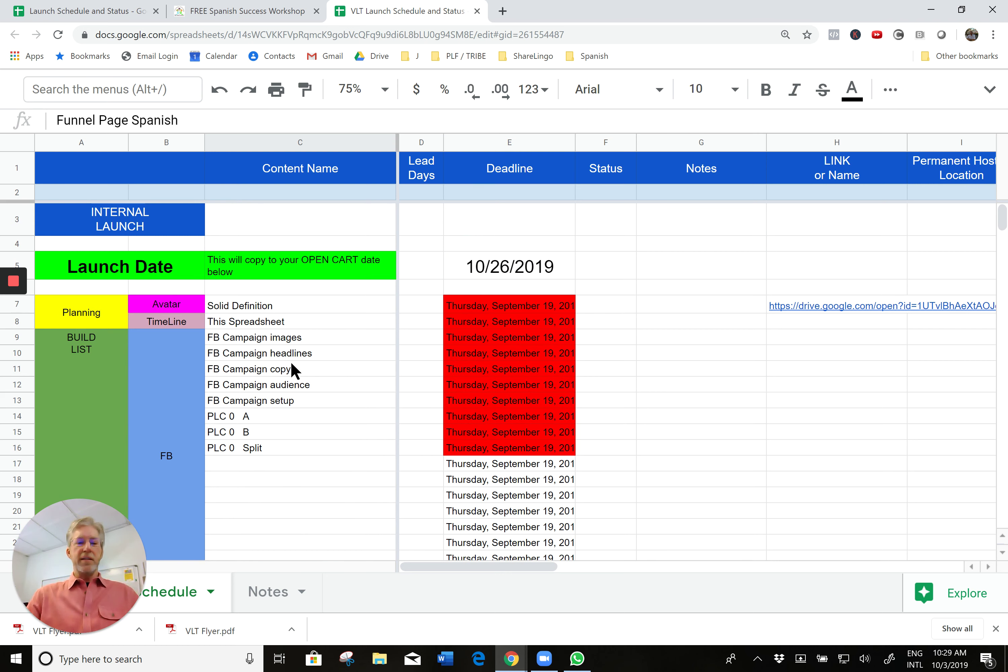
left_click(505, 250)
left_click(511, 268)
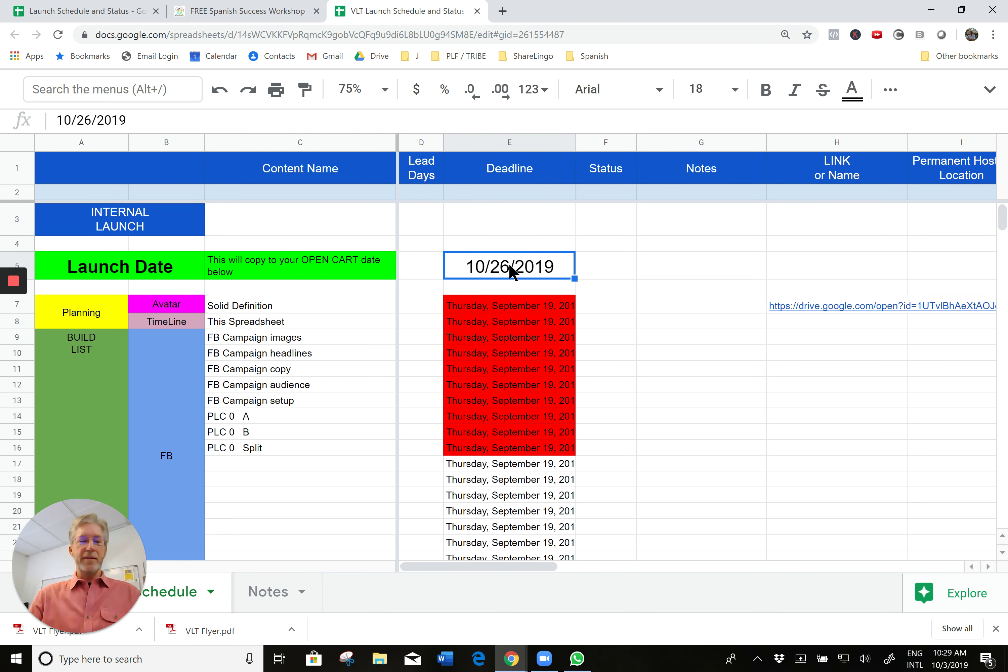
scroll(531, 382, "down", 15)
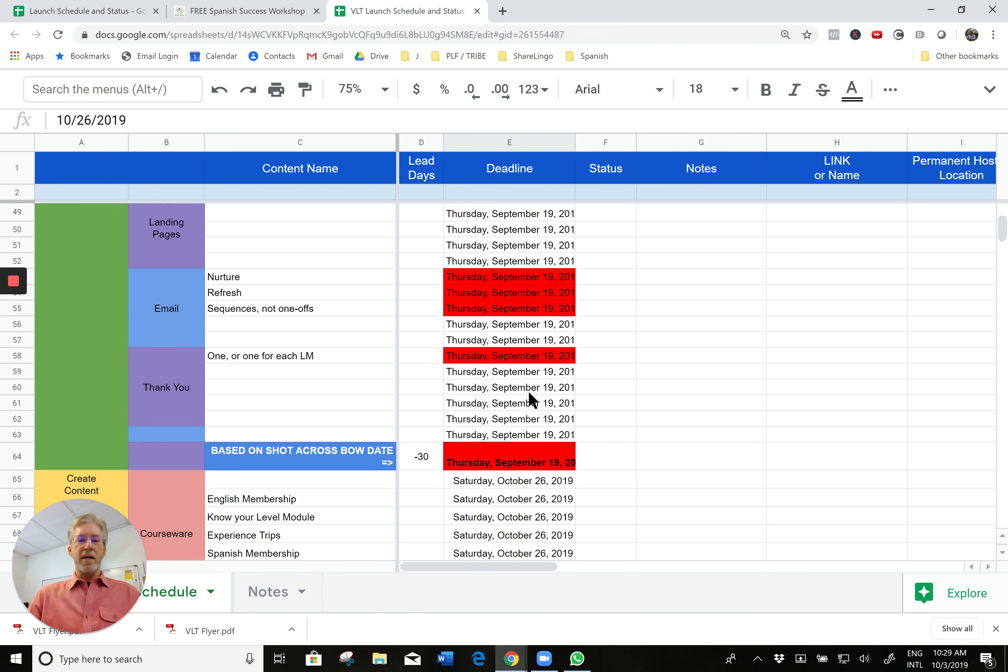
scroll(528, 390, "down", 15)
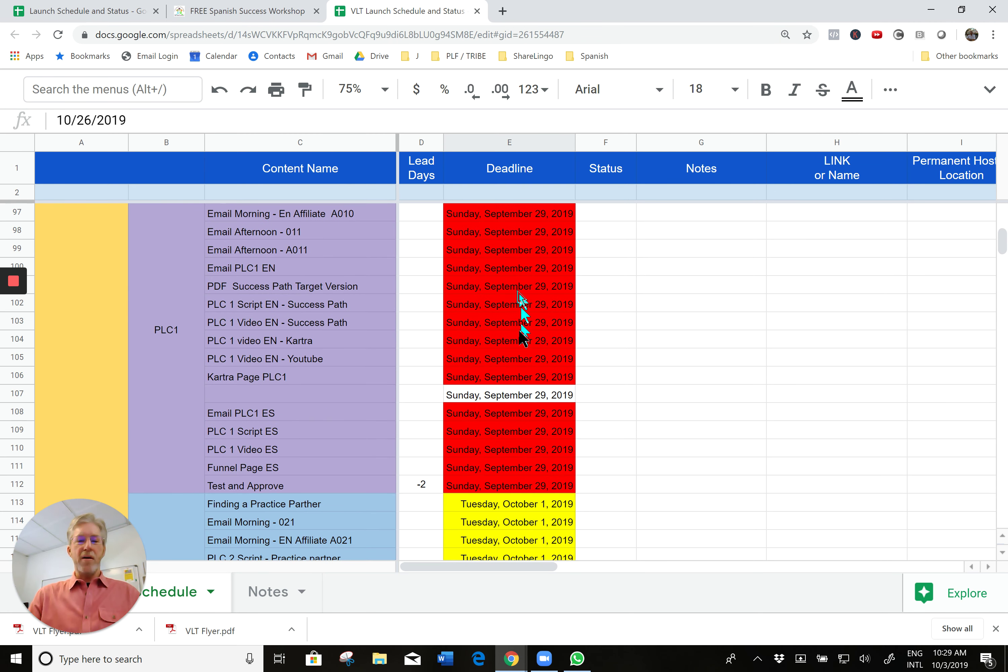
scroll(516, 347, "down", 10)
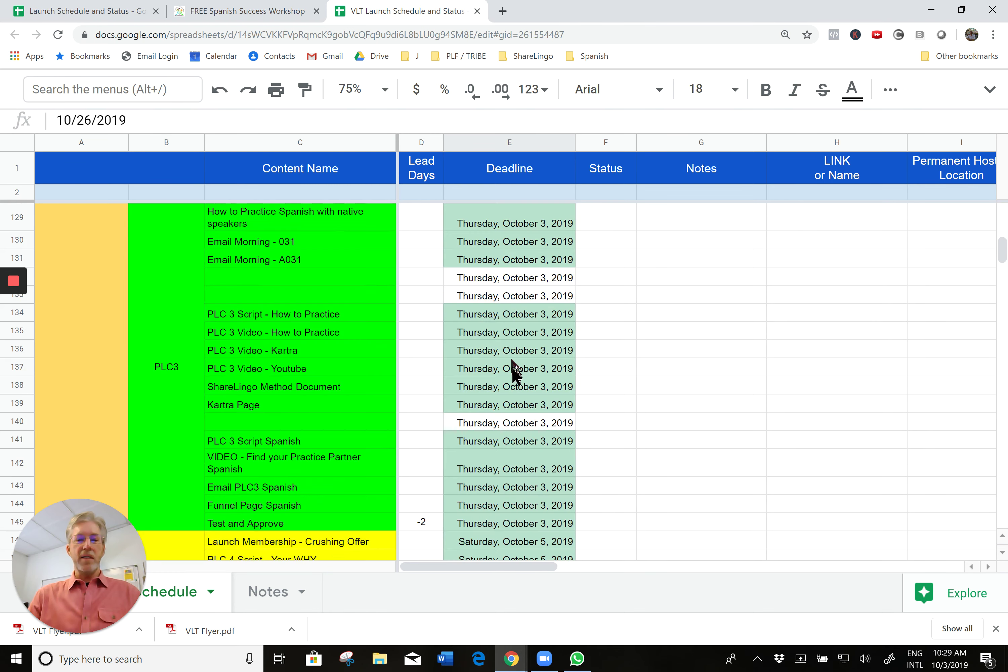
scroll(513, 369, "down", 20)
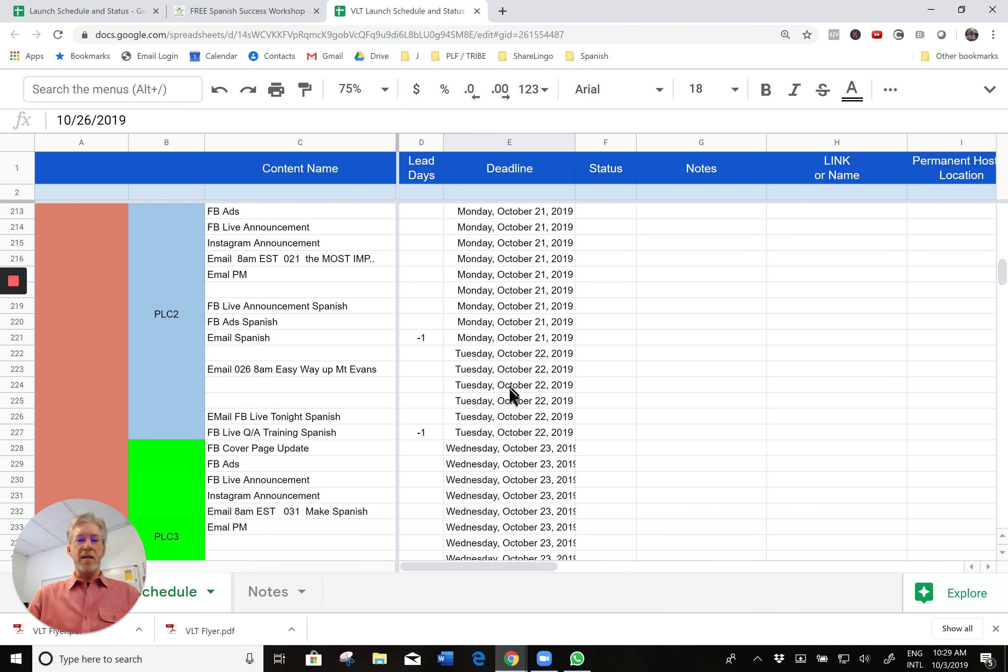
scroll(513, 395, "down", 20)
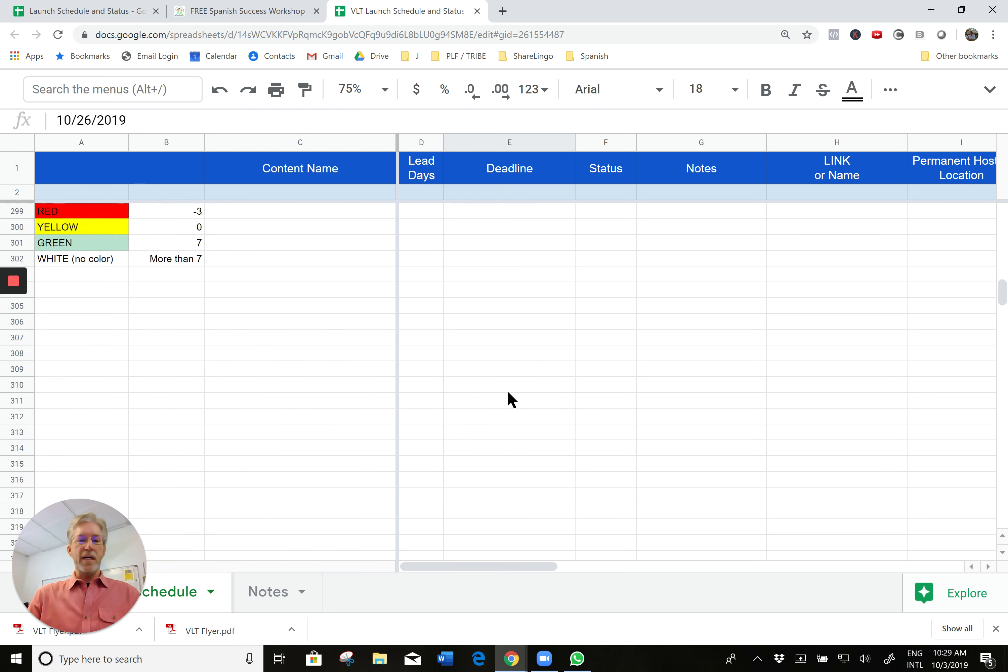
Inspect the day thresholds for red and yellow in the colour legend (B299:B300) and dismiss the calendar notification
scroll(506, 389, "up", 3)
left_click(167, 354)
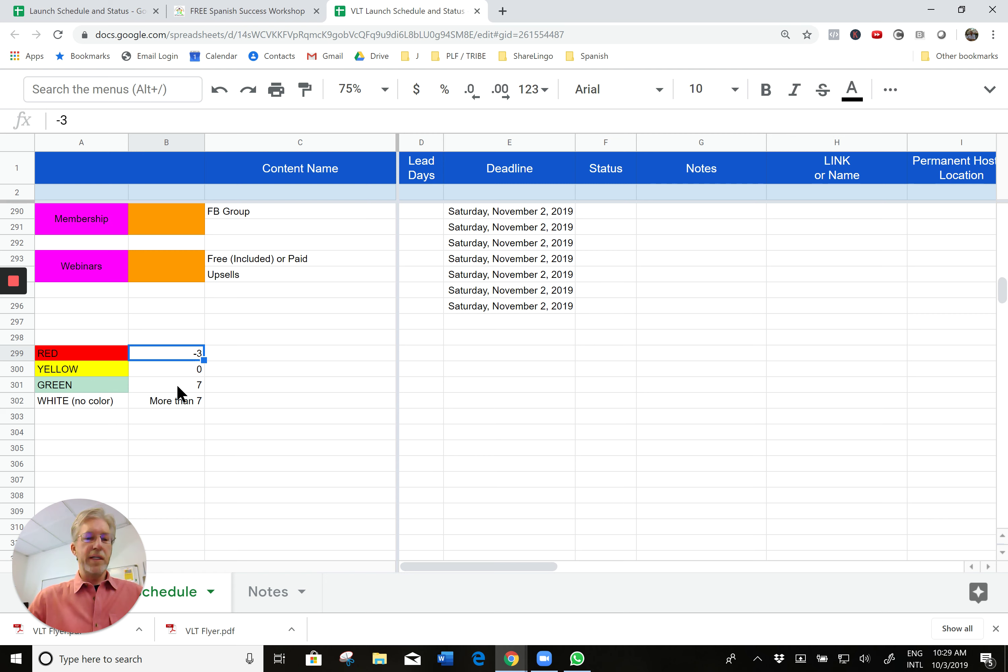
left_click(181, 375)
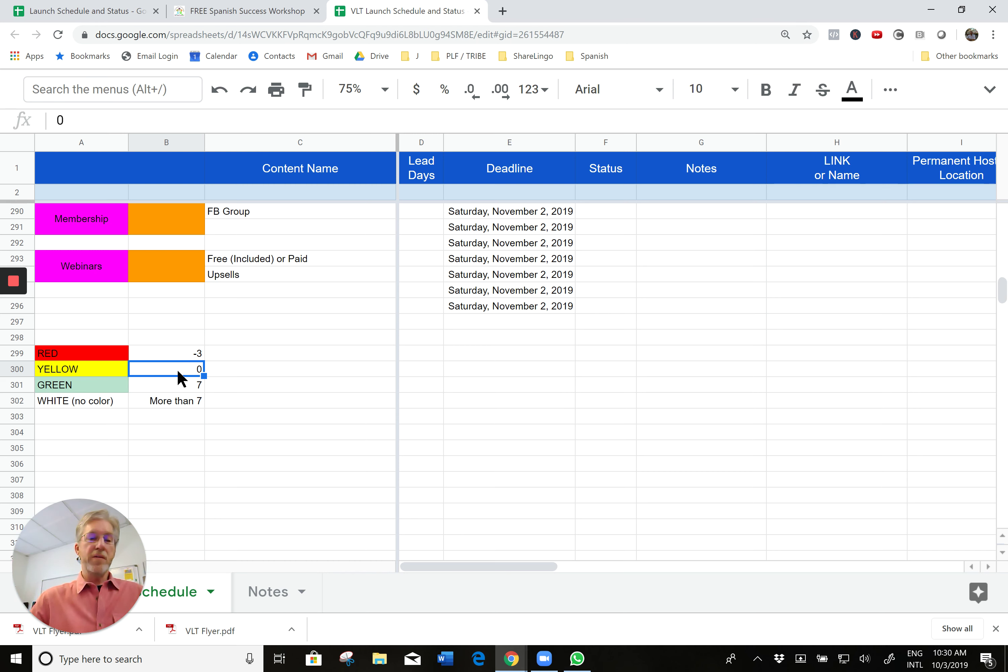
left_click(173, 356)
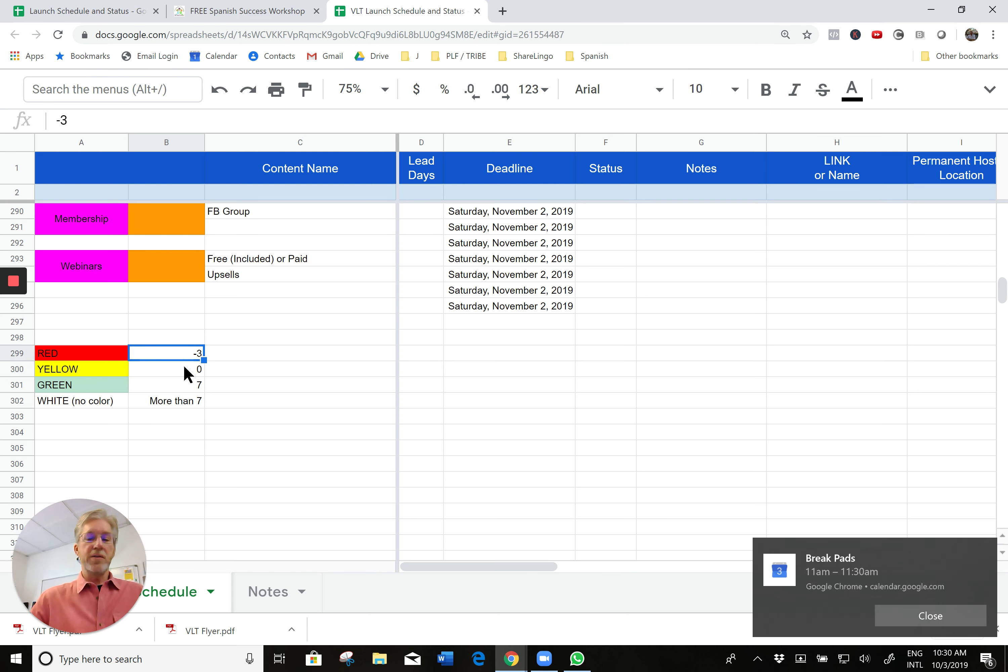
left_click(944, 619)
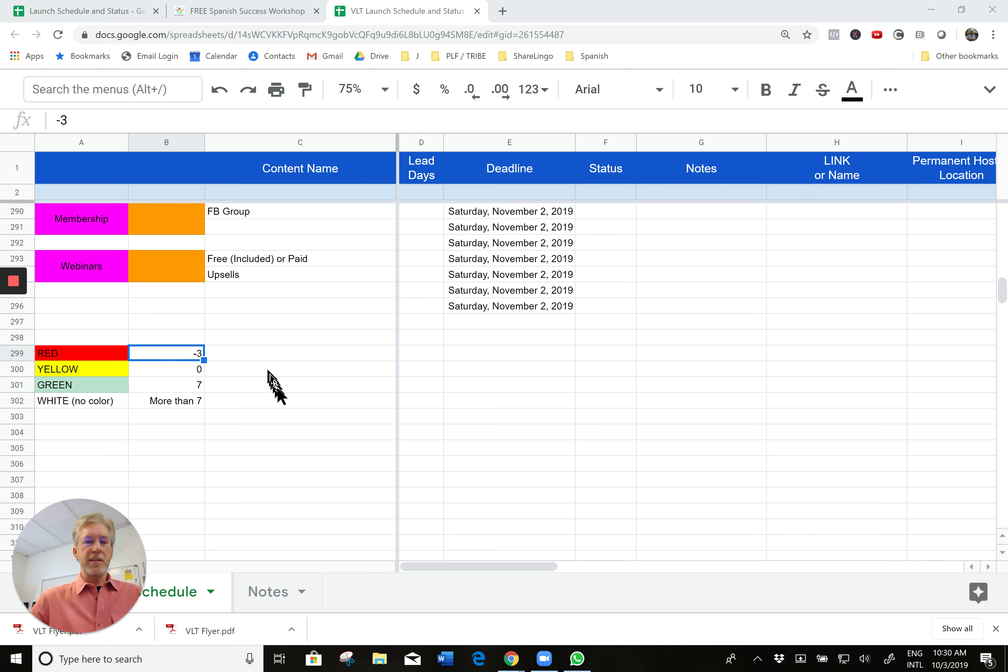
Look back over the schedule from the pre-launch tasks to the Build List and Planning sections, and select the Solid Definition task in C7
scroll(356, 407, "up", 15)
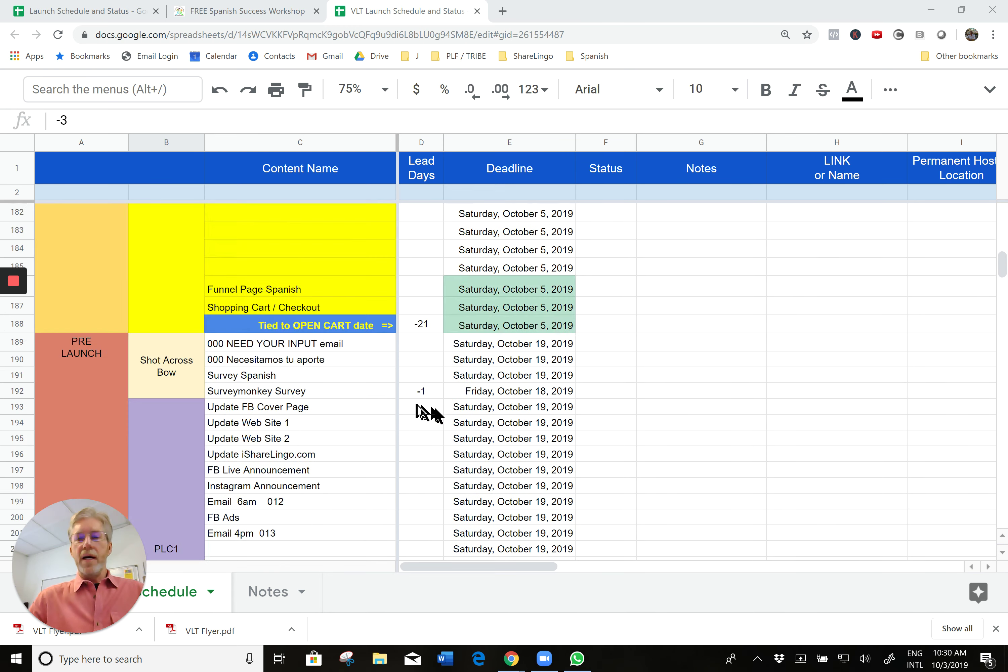
scroll(427, 415, "up", 18)
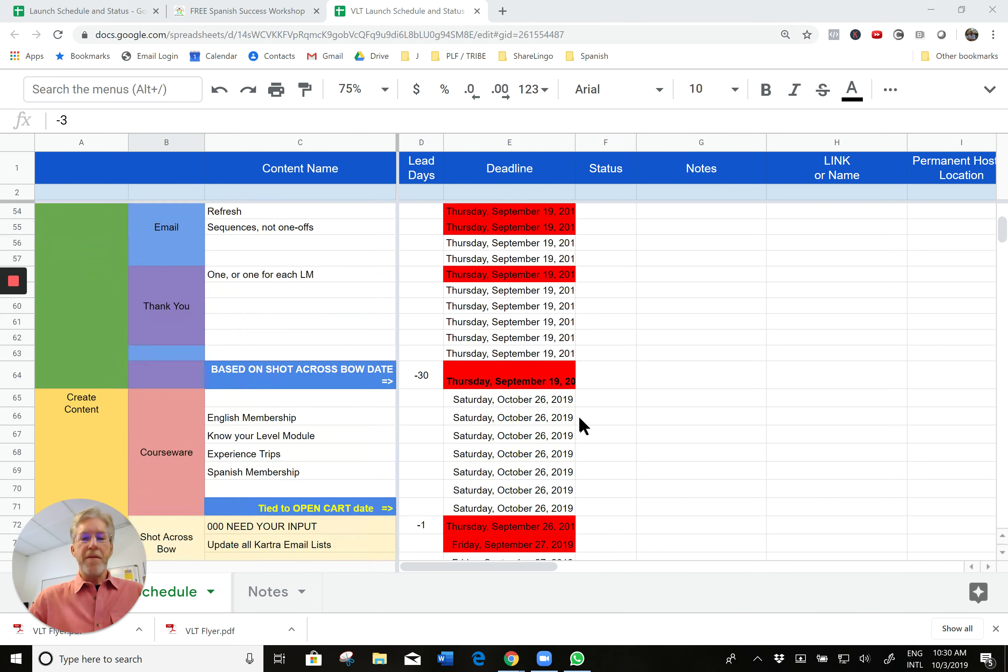
scroll(582, 425, "up", 8)
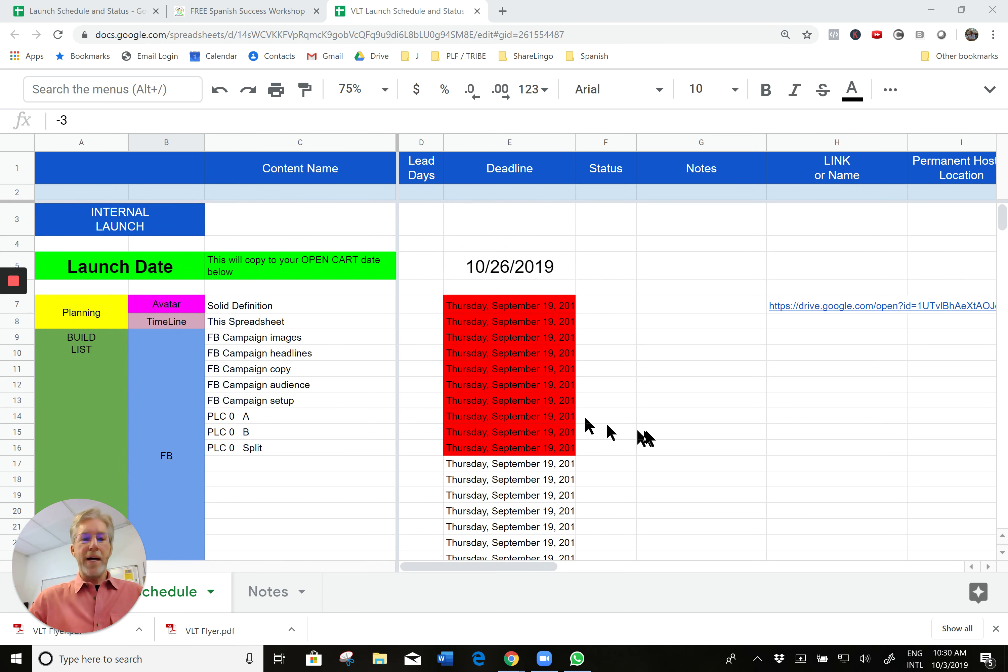
scroll(677, 438, "down", 2)
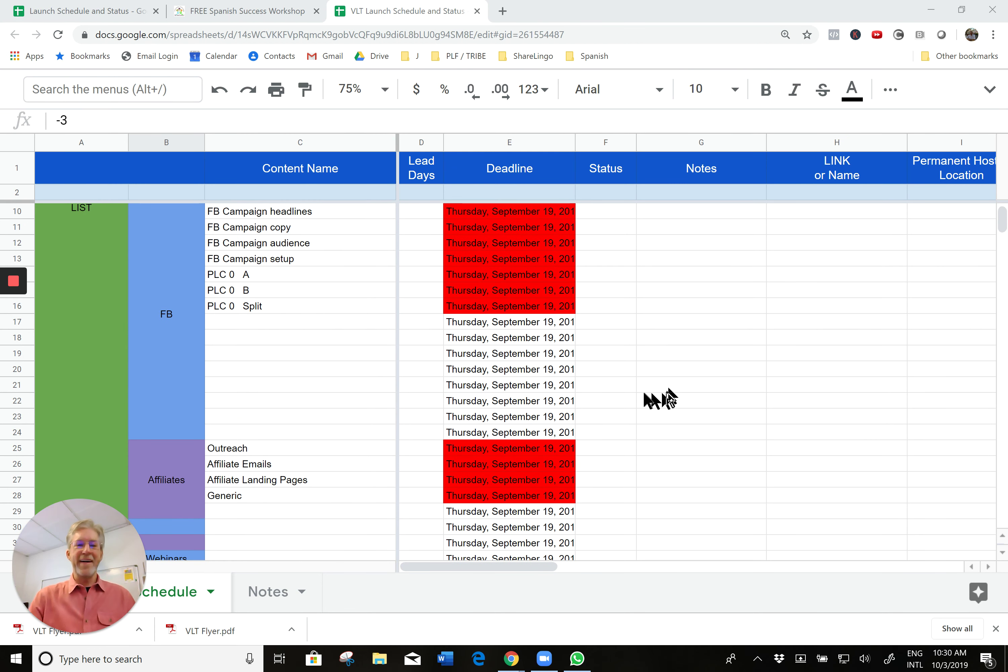
scroll(673, 369, "up", 2)
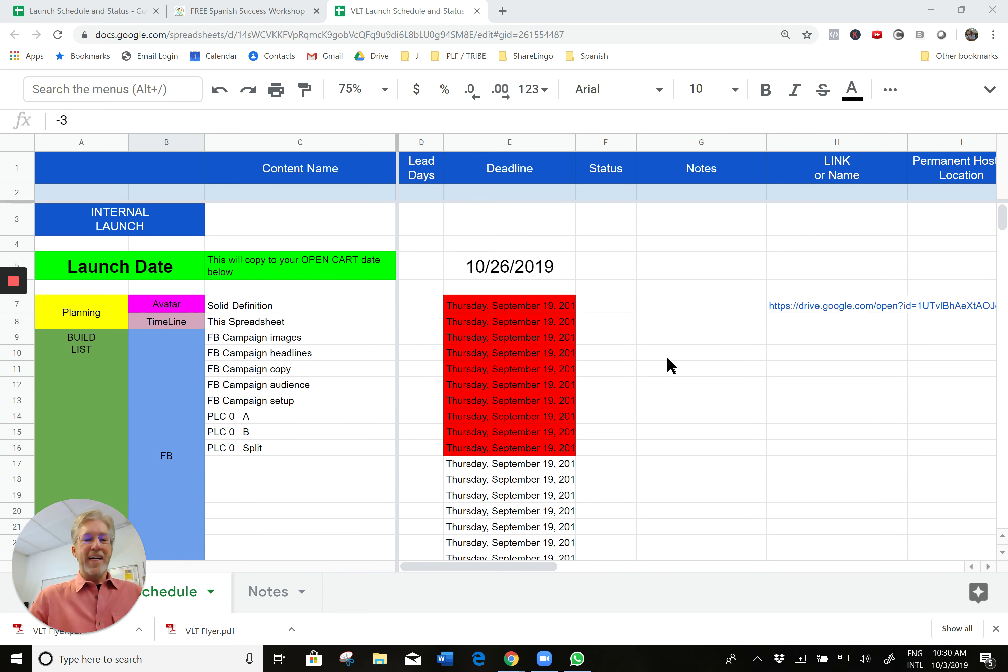
scroll(669, 366, "down", 2)
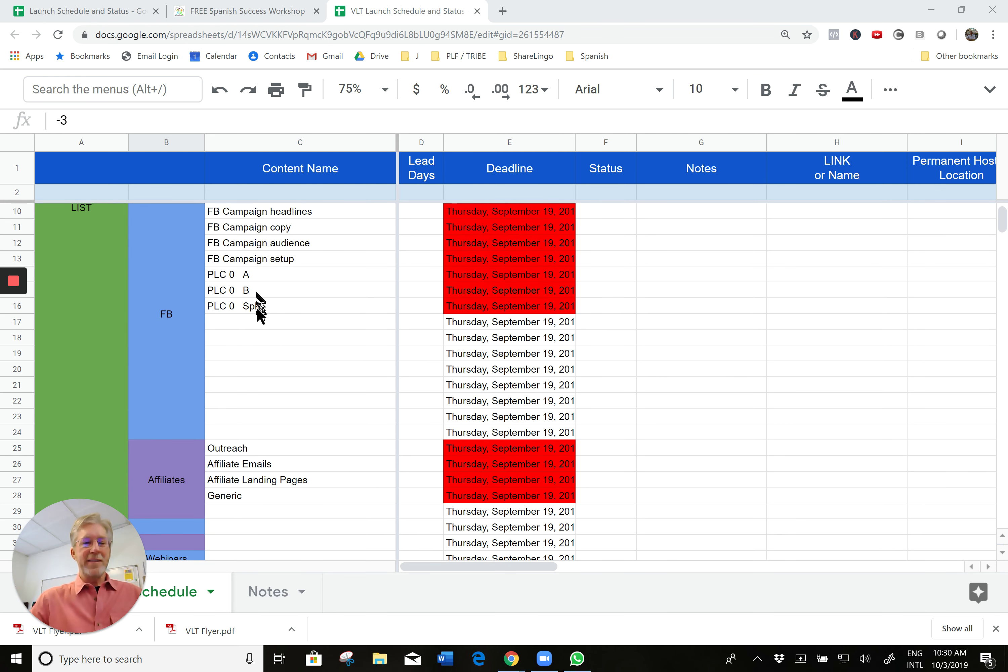
scroll(256, 320, "down", 3)
scroll(261, 320, "up", 5)
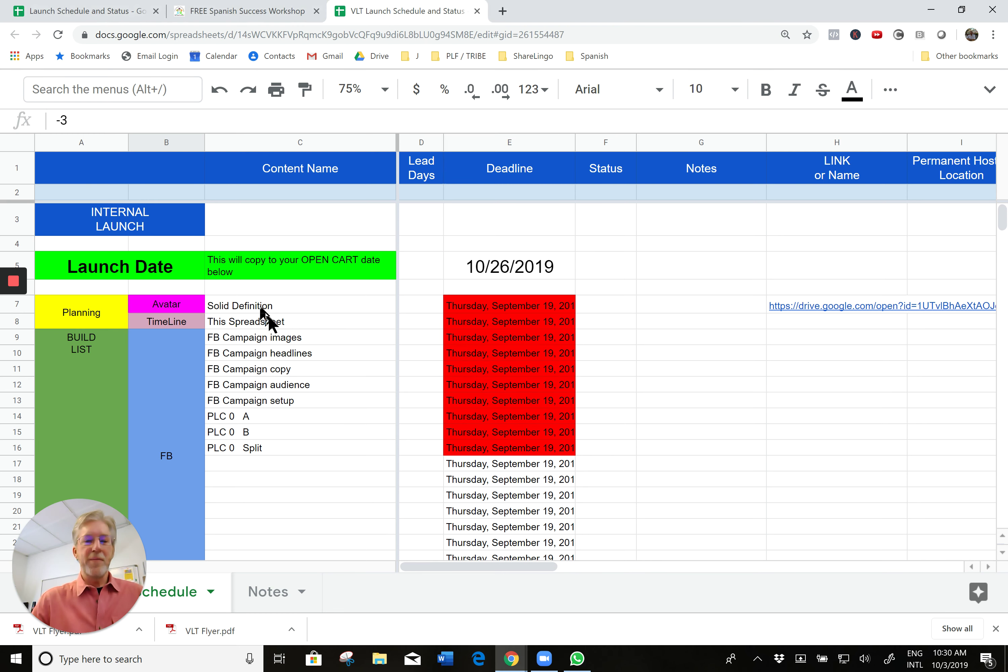
left_click(266, 309)
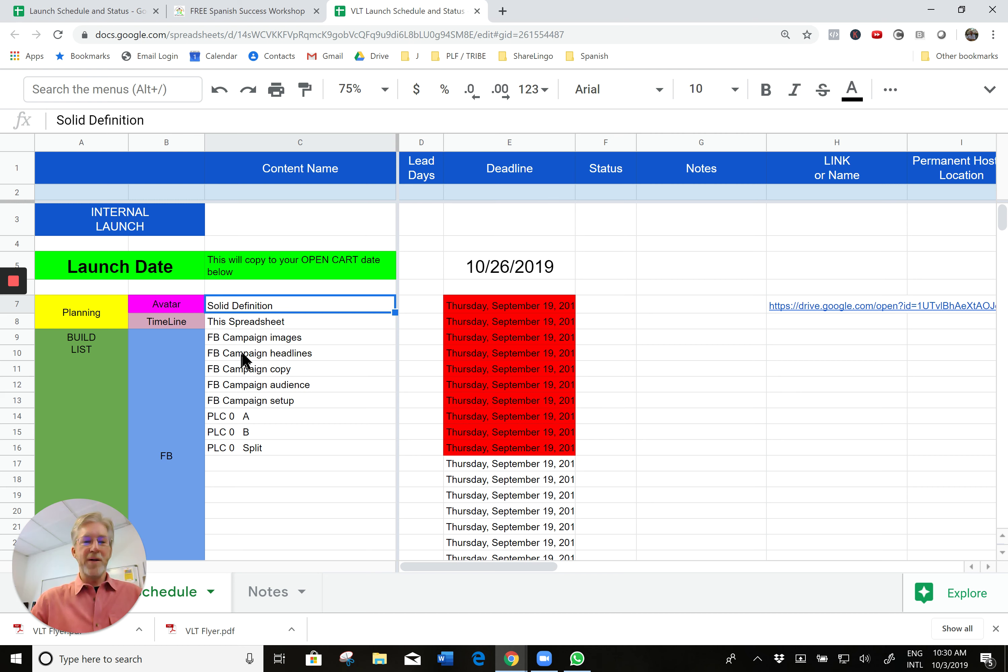
Review the Planning and Build List tasks from This Spreadsheet and FB Campaign images through Webinars, PR / Media, LeadMagnets and Landing Pages
left_click(263, 324)
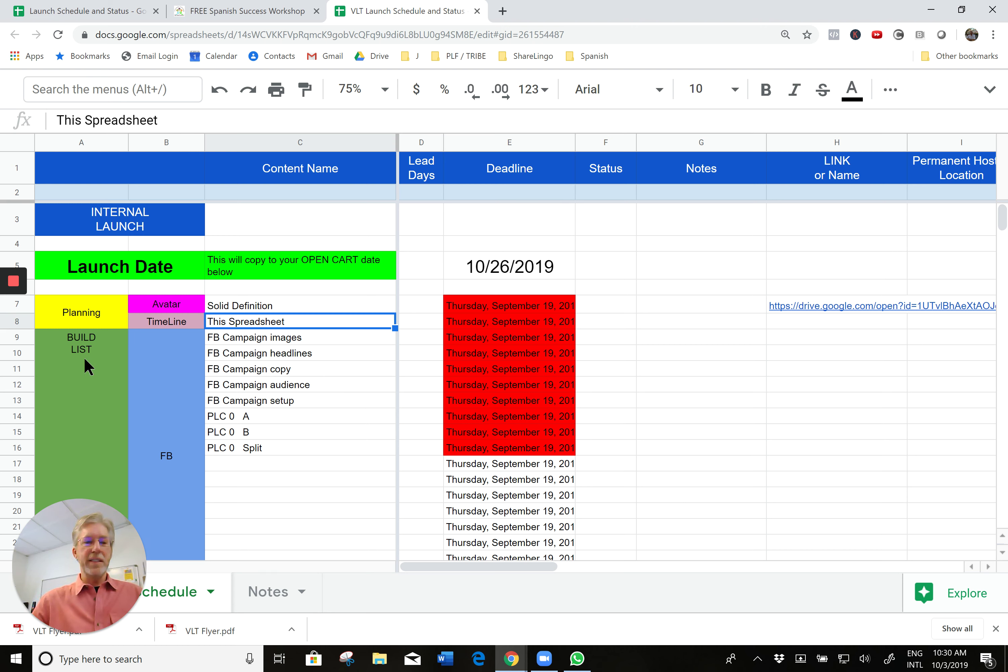
left_click(270, 337)
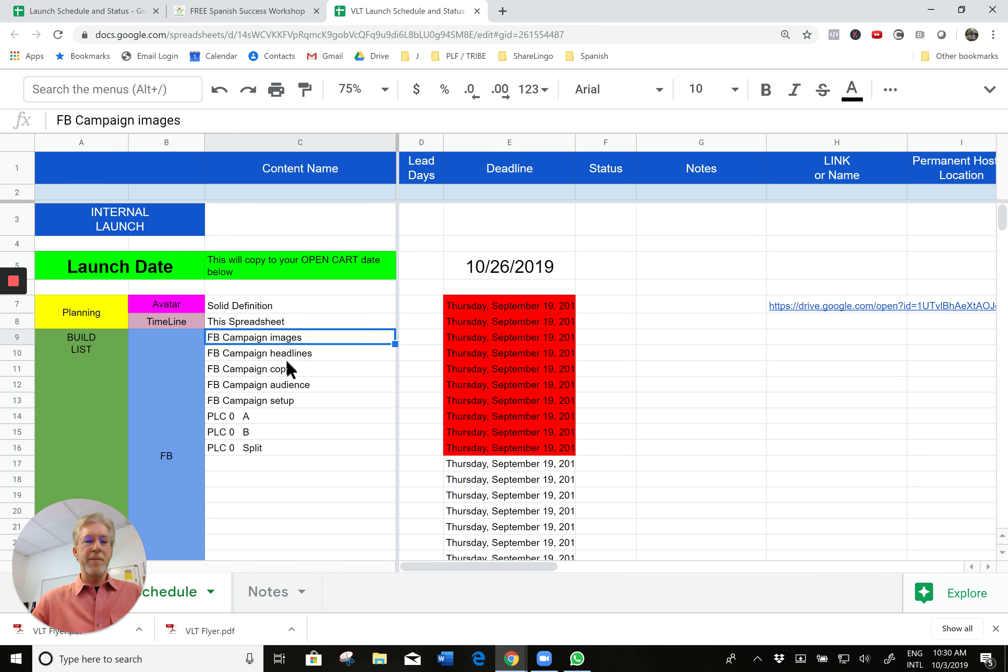
scroll(303, 417, "down", 3)
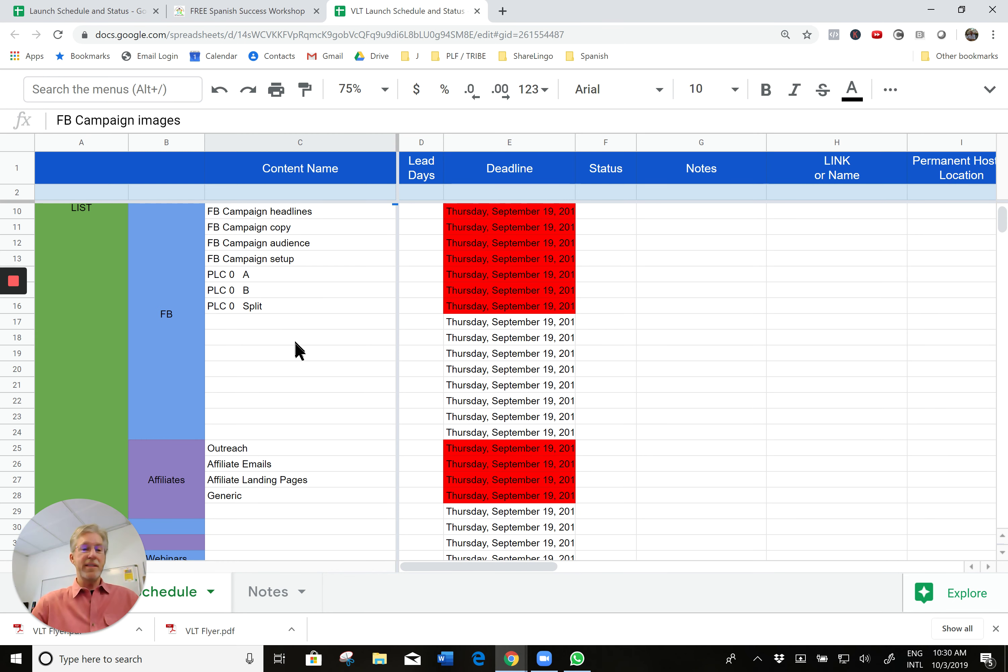
scroll(295, 348, "down", 3)
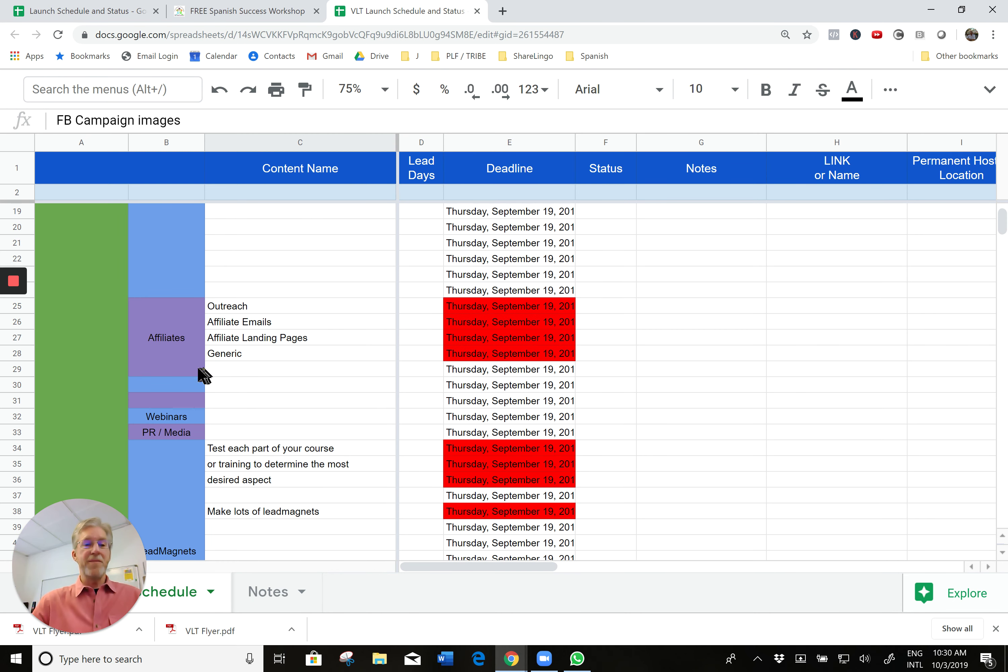
left_click(176, 419)
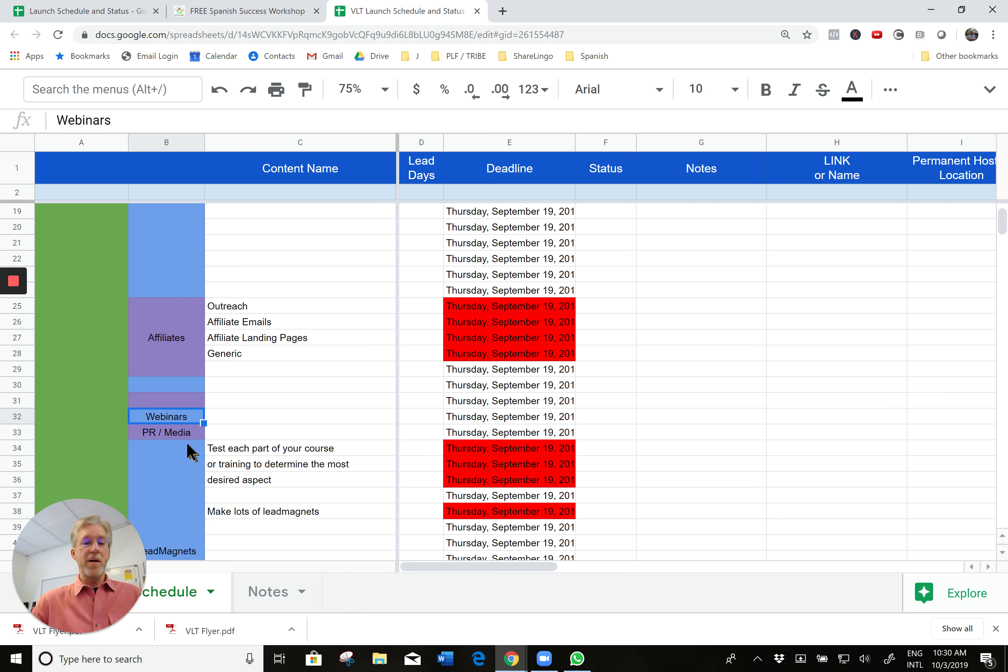
left_click(175, 434)
scroll(174, 484, "down", 3)
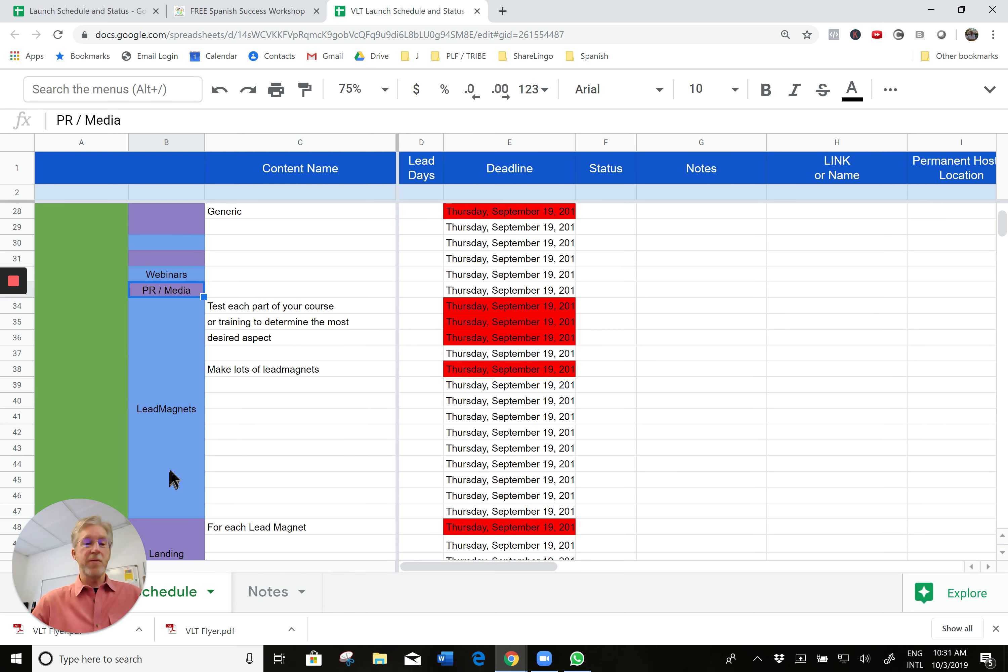
left_click(172, 423)
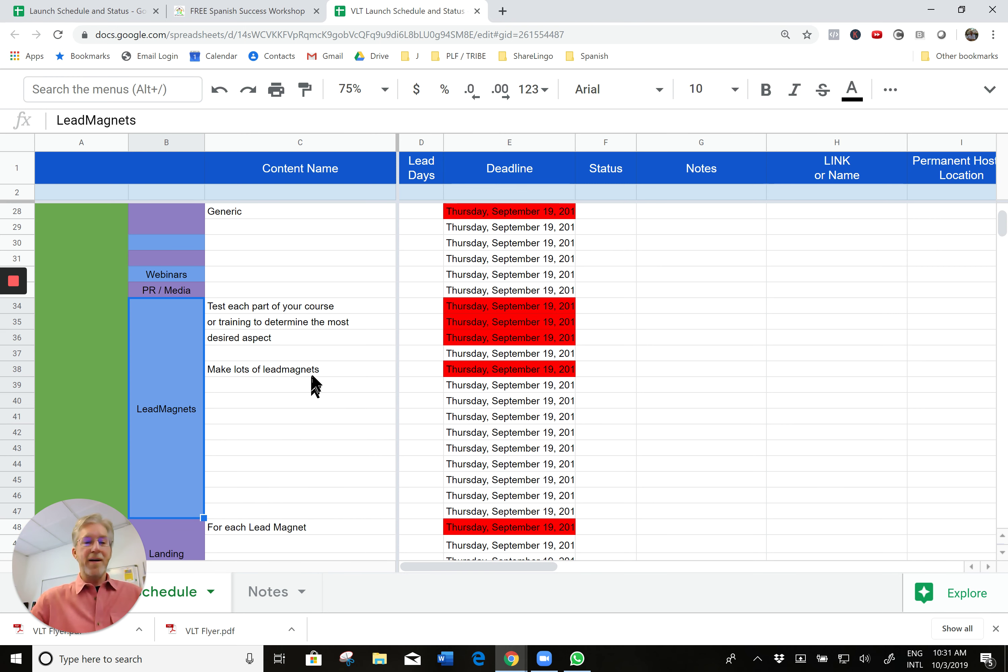
scroll(311, 382, "down", 3)
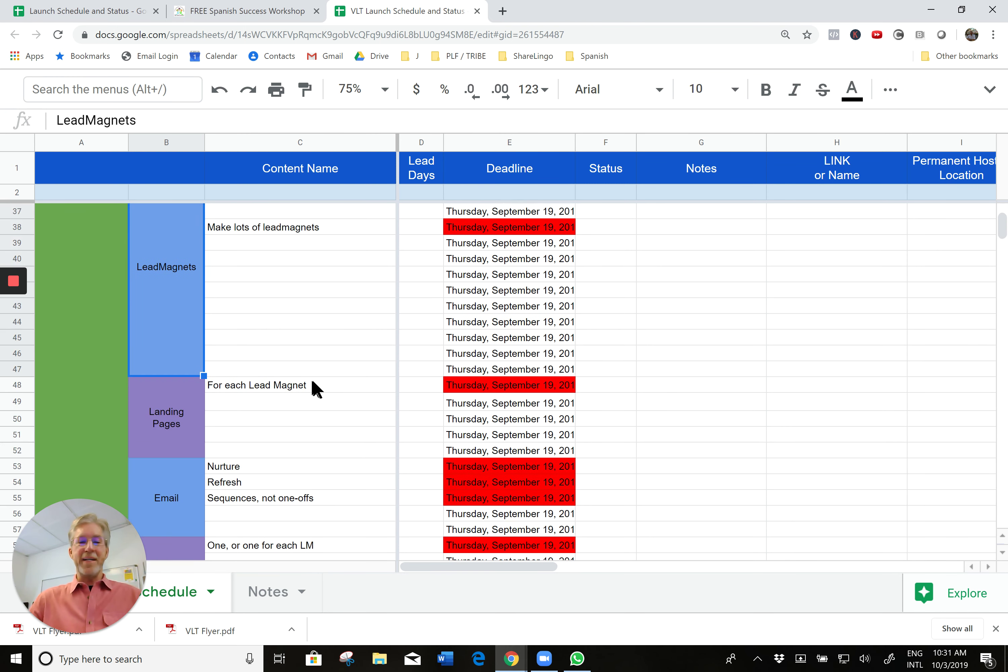
scroll(185, 423, "down", 3)
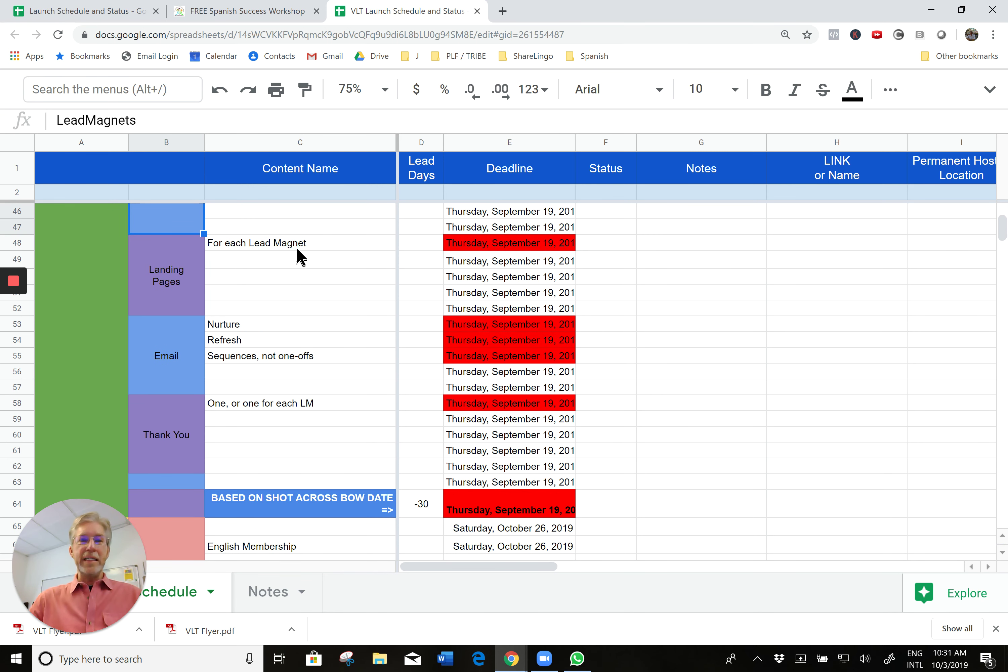
Go through the Email section's Nurture, Refresh and Sequences tasks and the Thank You section below it
left_click(181, 356)
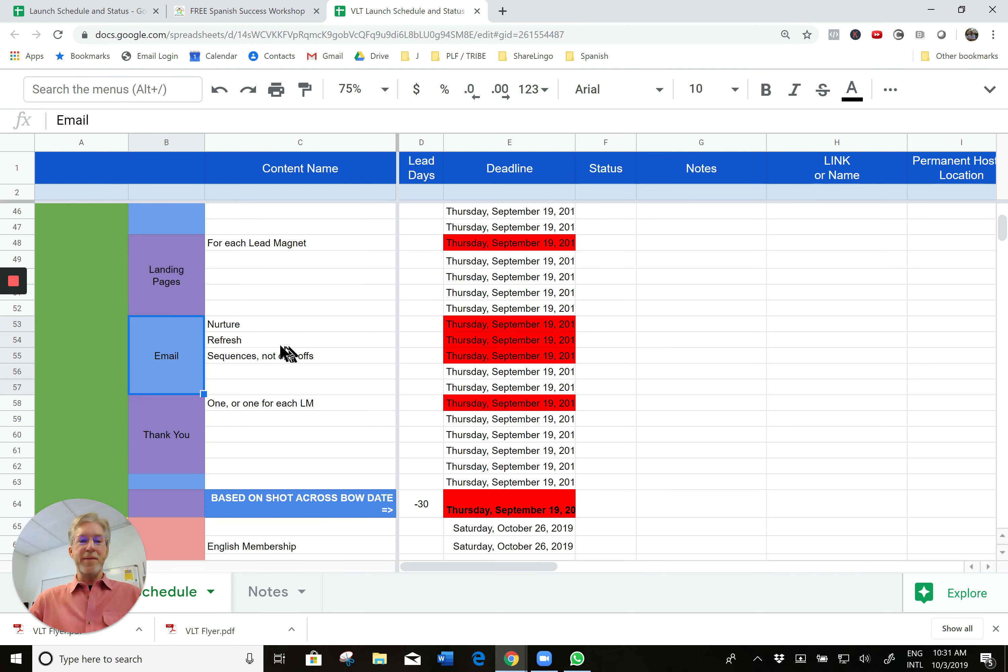
left_click(260, 326)
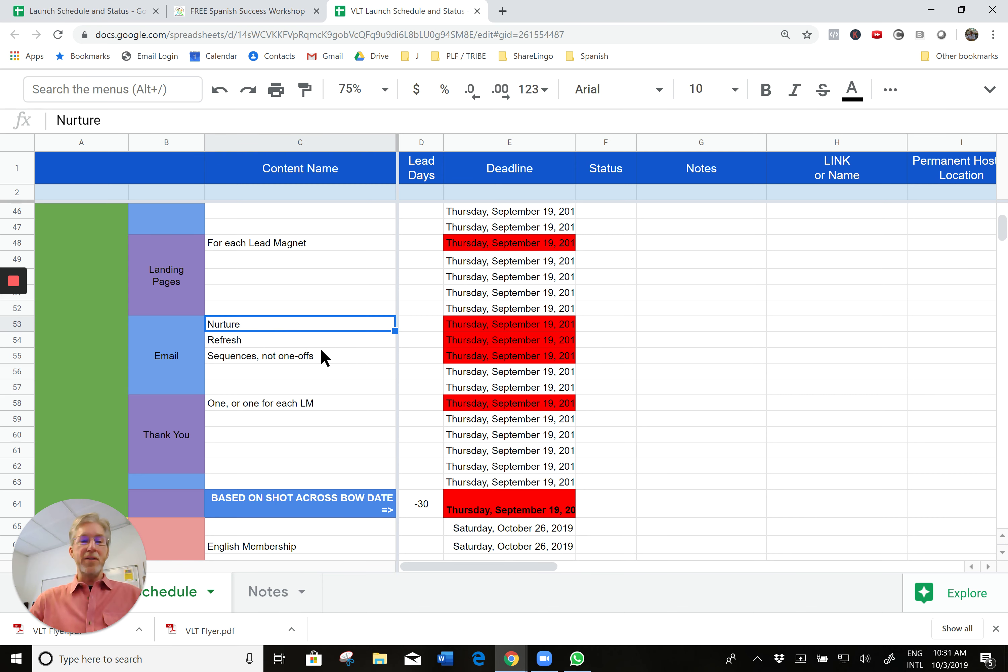
left_click(271, 343)
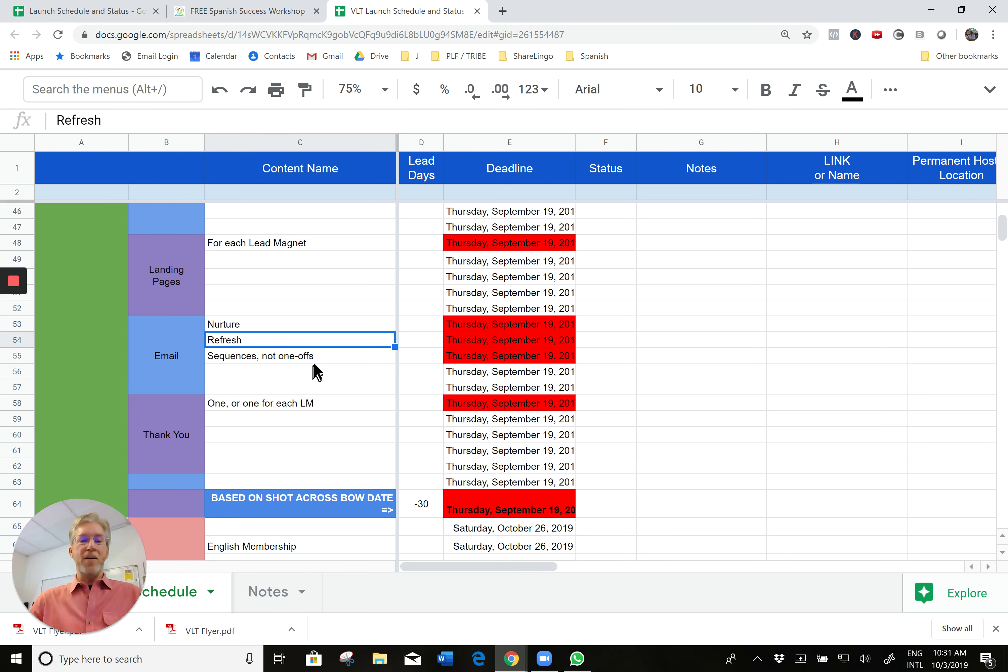
left_click(292, 359)
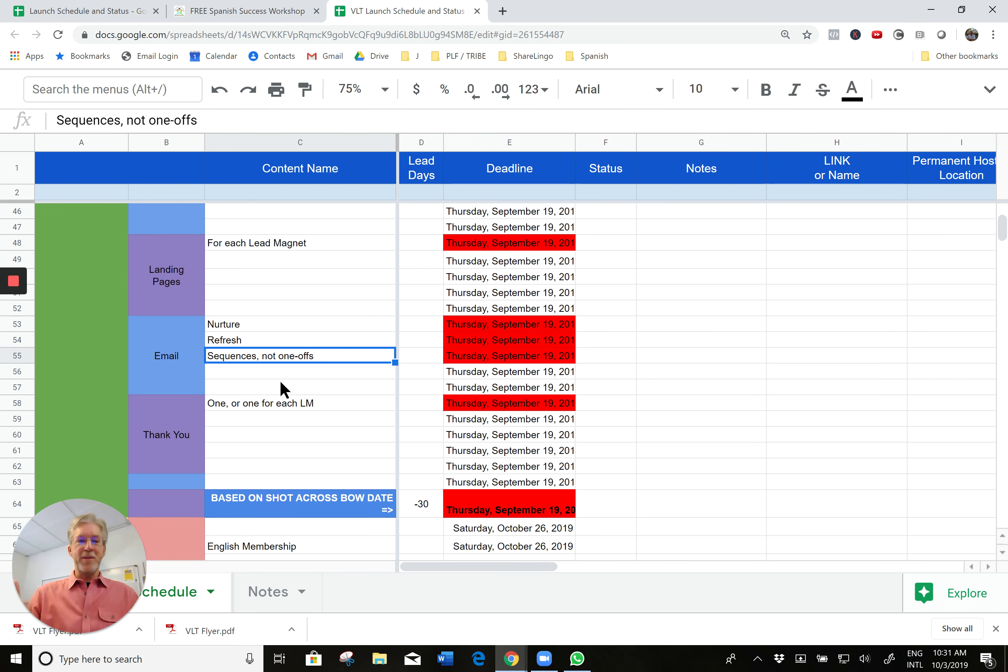
scroll(284, 378, "down", 3)
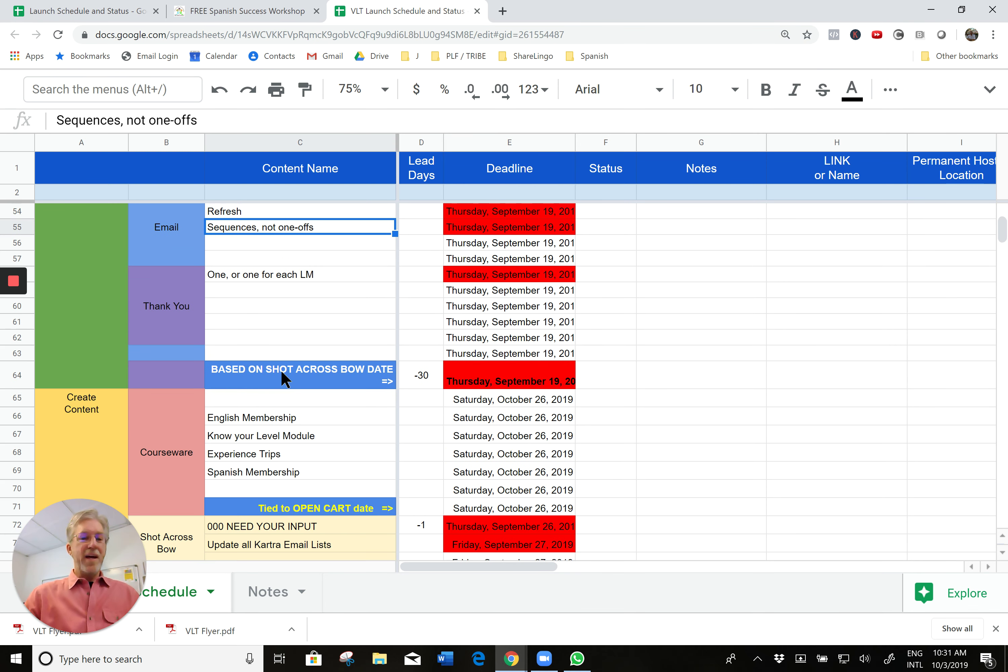
left_click(170, 315)
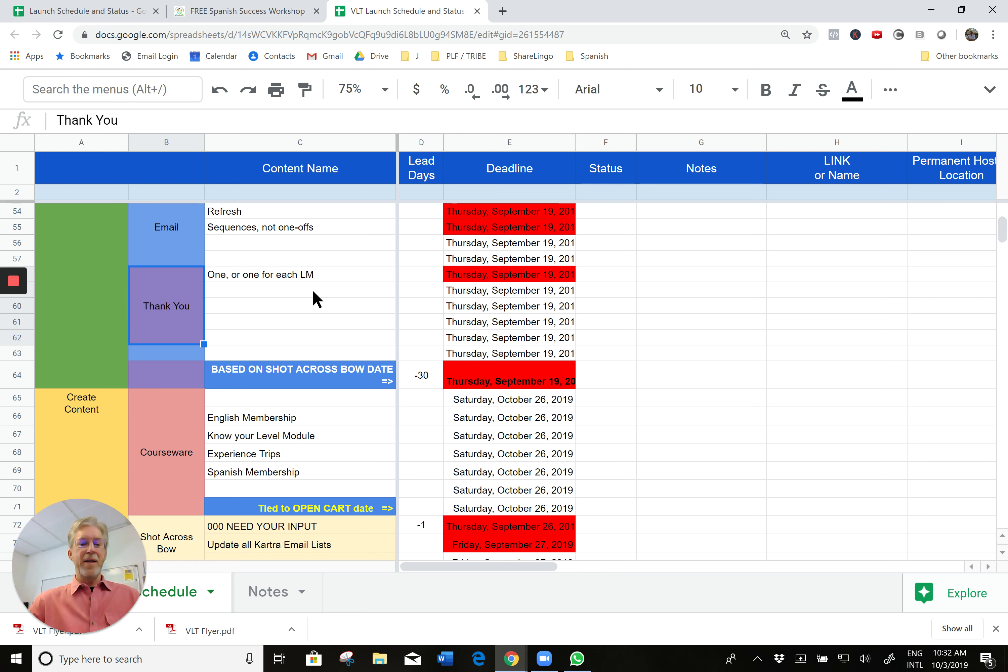
Examine the Courseware items under Create Content, including English Membership, and compare their place with the Build List sections above
scroll(312, 288, "down", 3)
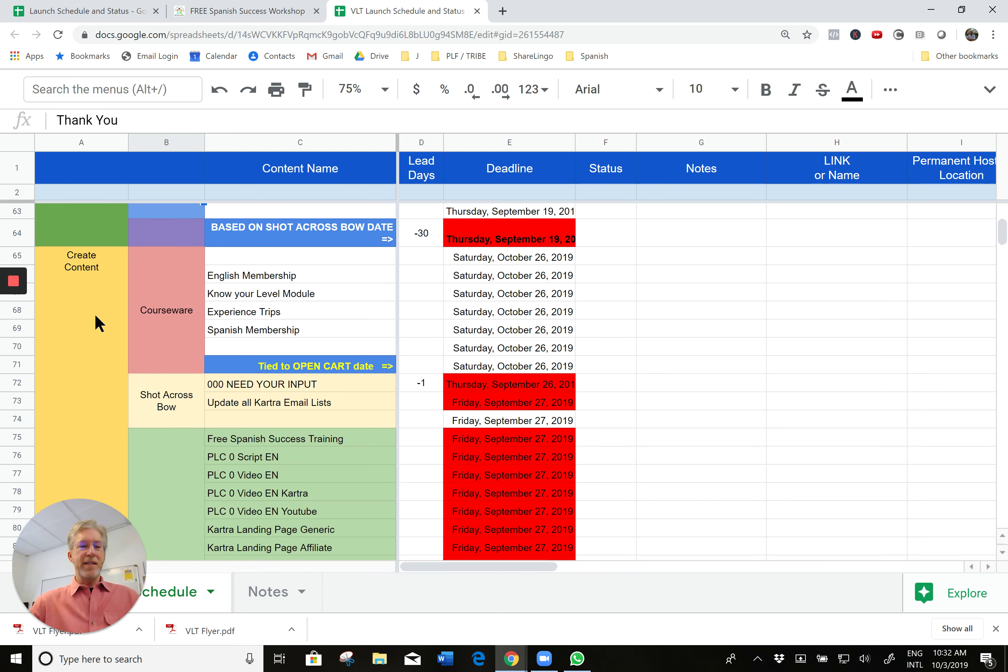
left_click(185, 319)
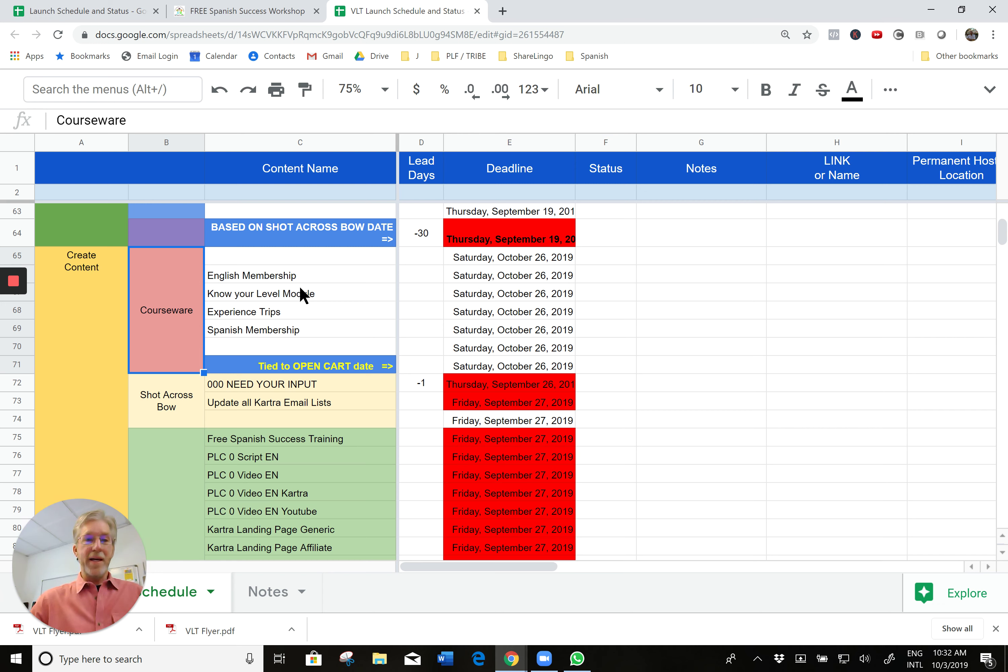
left_click(287, 276)
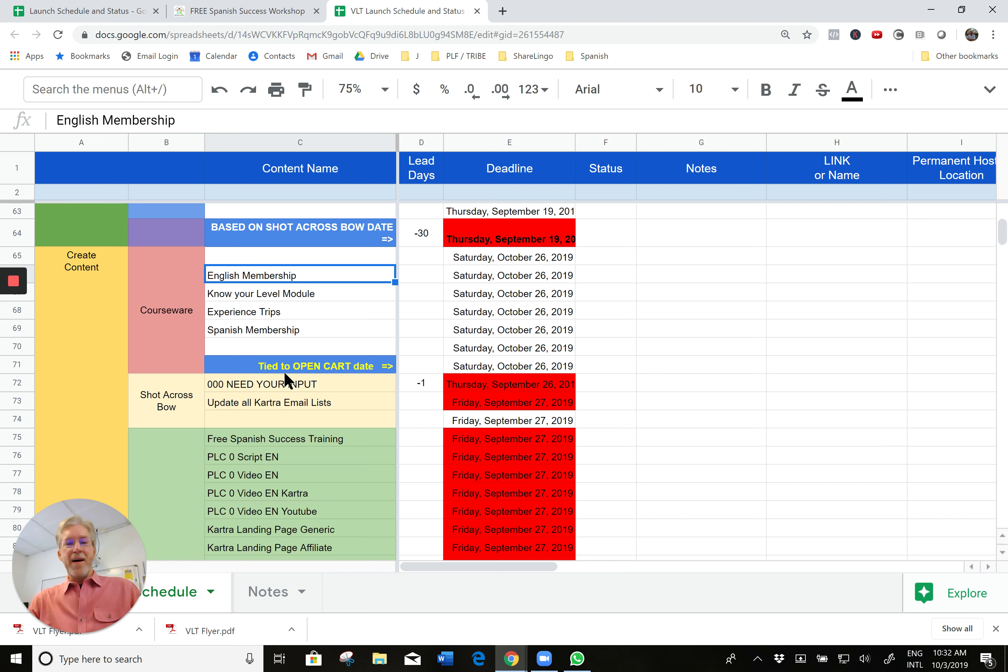
scroll(284, 369, "down", 3)
scroll(285, 326, "up", 10)
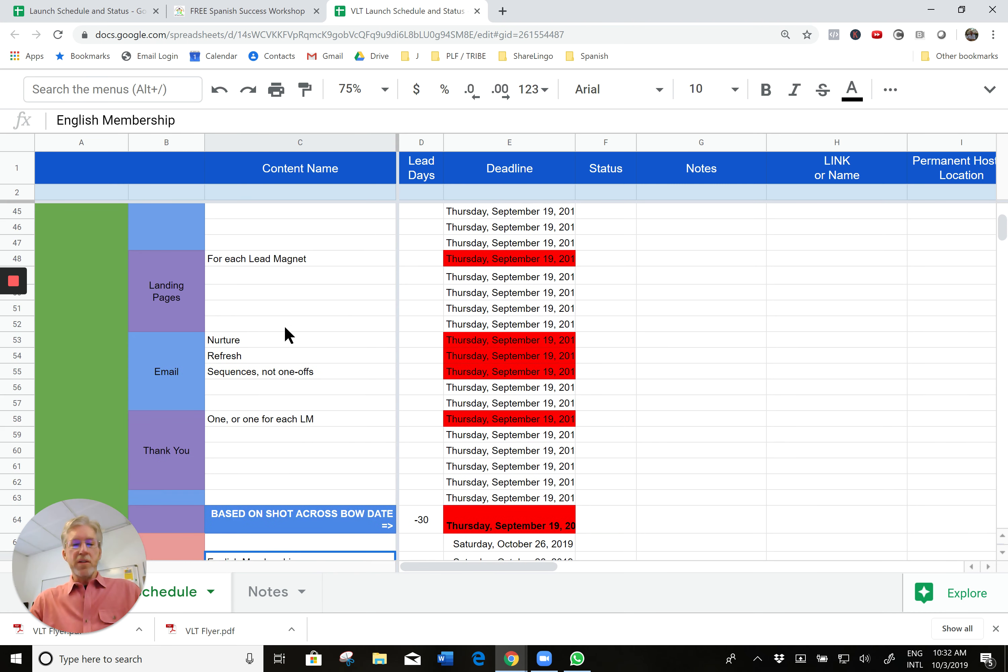
scroll(285, 329, "down", 6)
scroll(286, 328, "up", 7)
scroll(283, 327, "down", 7)
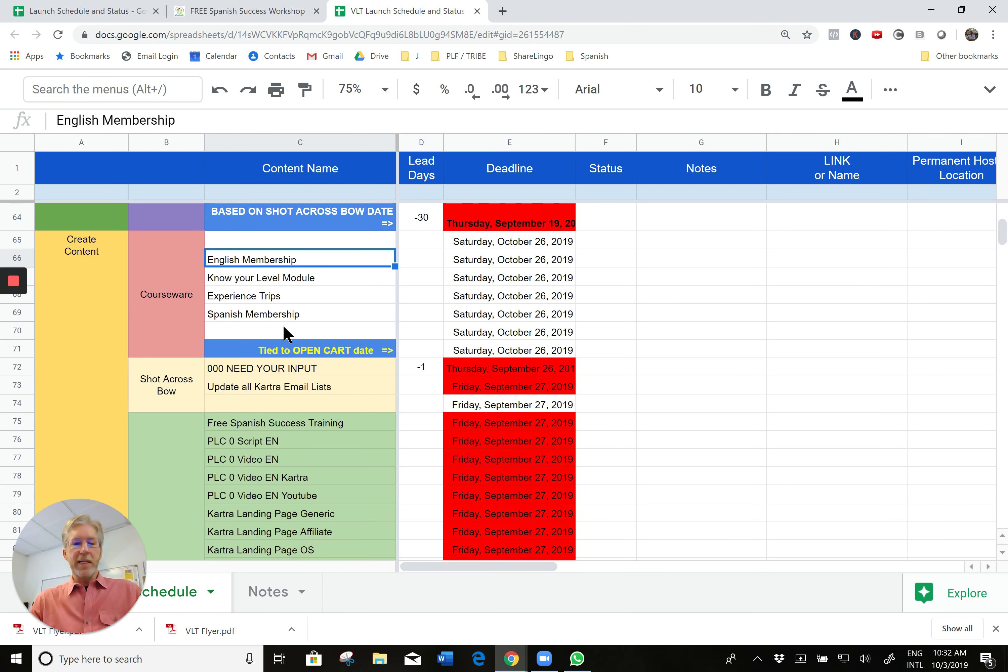
Inspect the date-reference rows for the Shot Across Bow date in C64 and the Open Cart date in C71
left_click(291, 220)
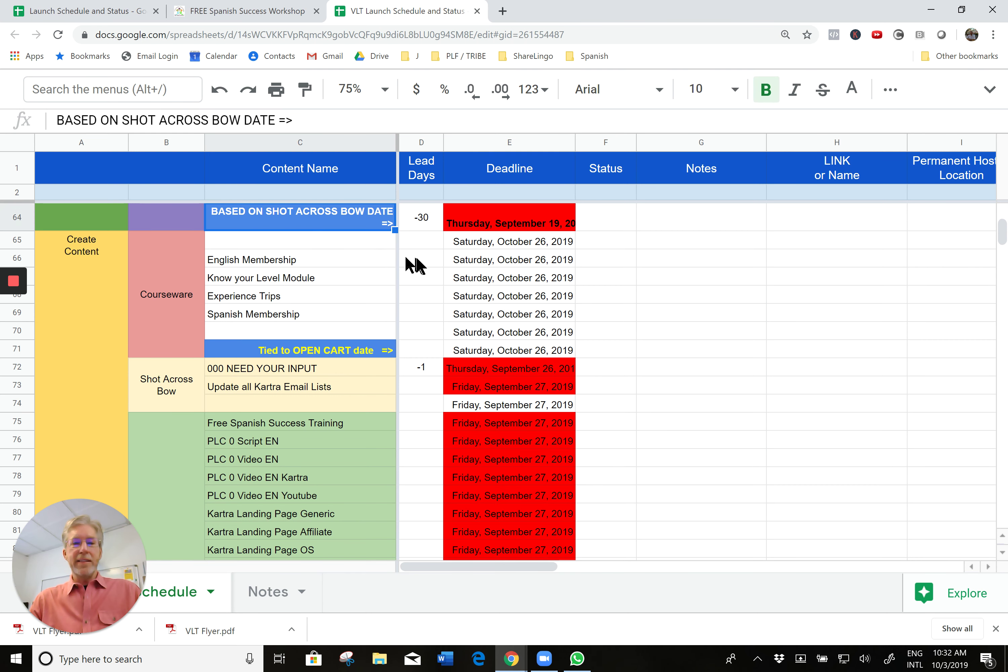
scroll(413, 263, "up", 3)
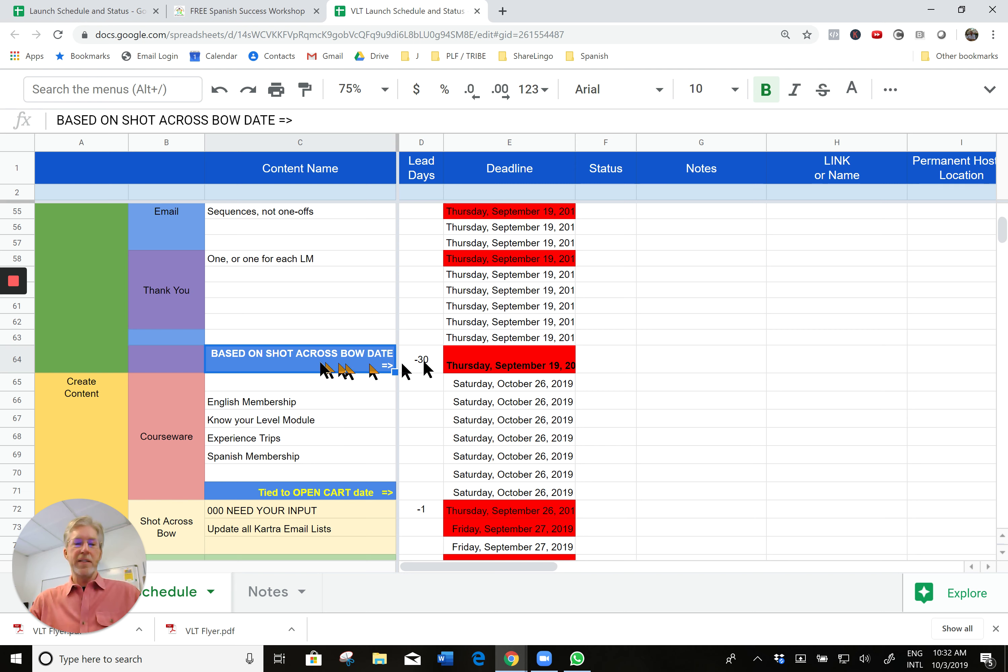
left_click(288, 477)
left_click(350, 498)
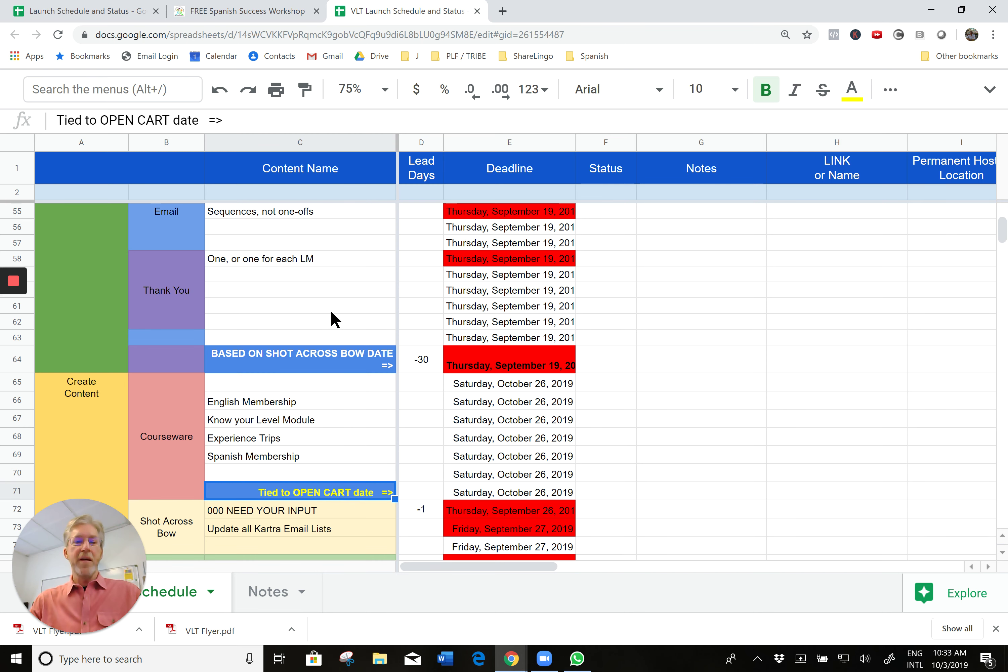
Replace the first Content Name entry of the Landing Pages section, in C48, with "Landing Page"
scroll(333, 320, "up", 3)
scroll(333, 320, "up", 10)
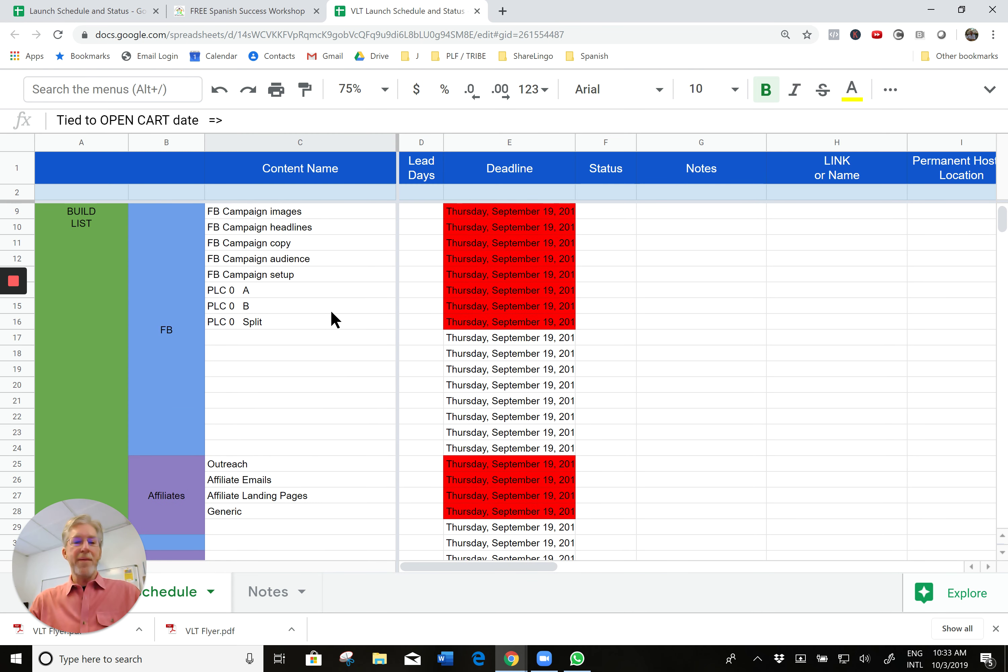
scroll(332, 313, "up", 2)
scroll(328, 314, "down", 5)
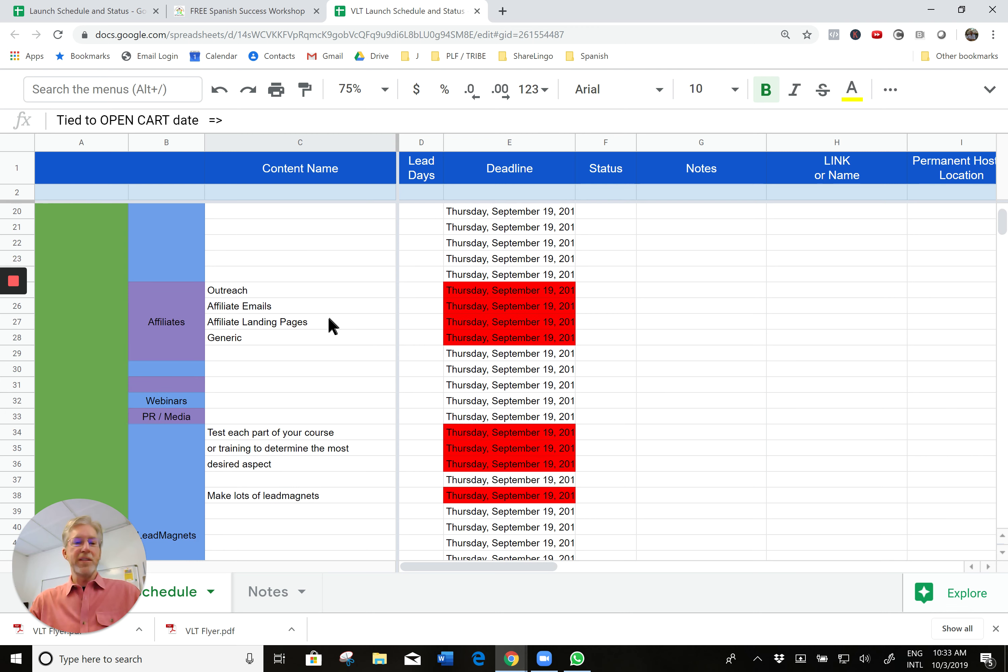
scroll(306, 377, "down", 3)
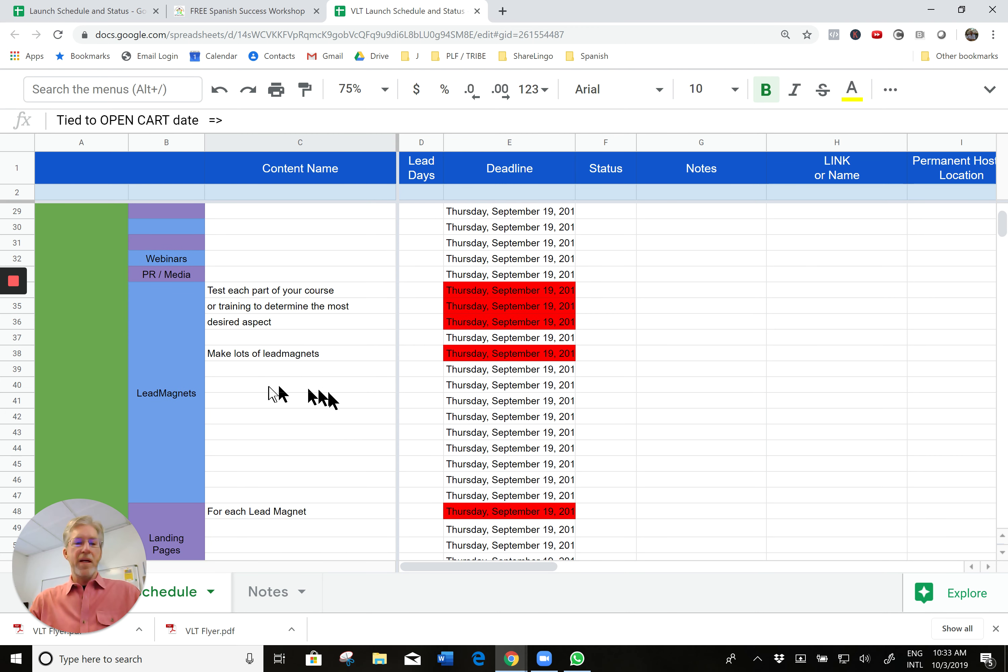
scroll(304, 401, "down", 3)
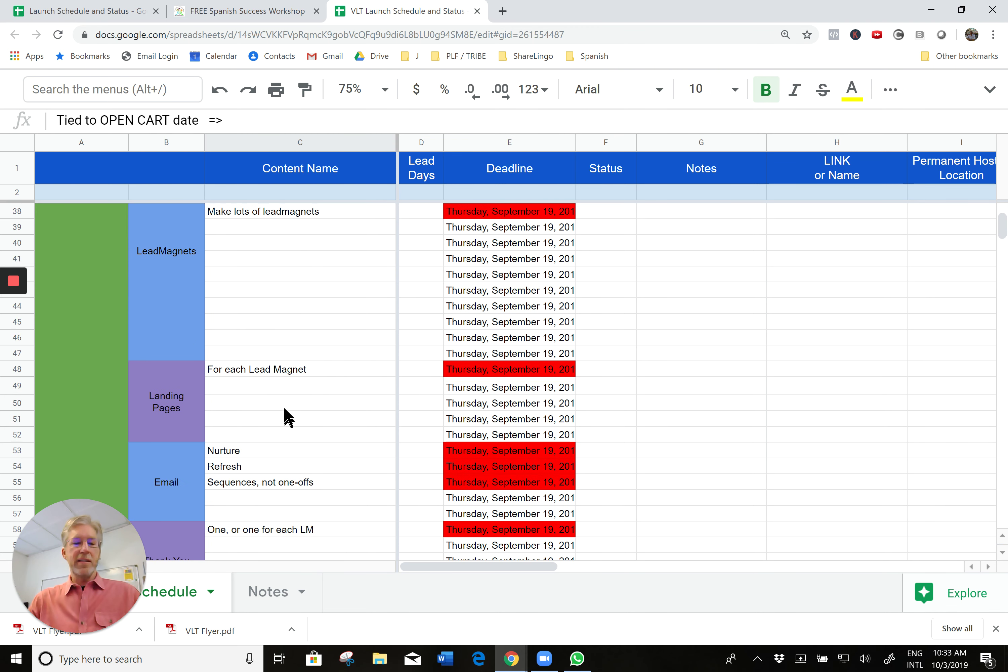
left_click(245, 391)
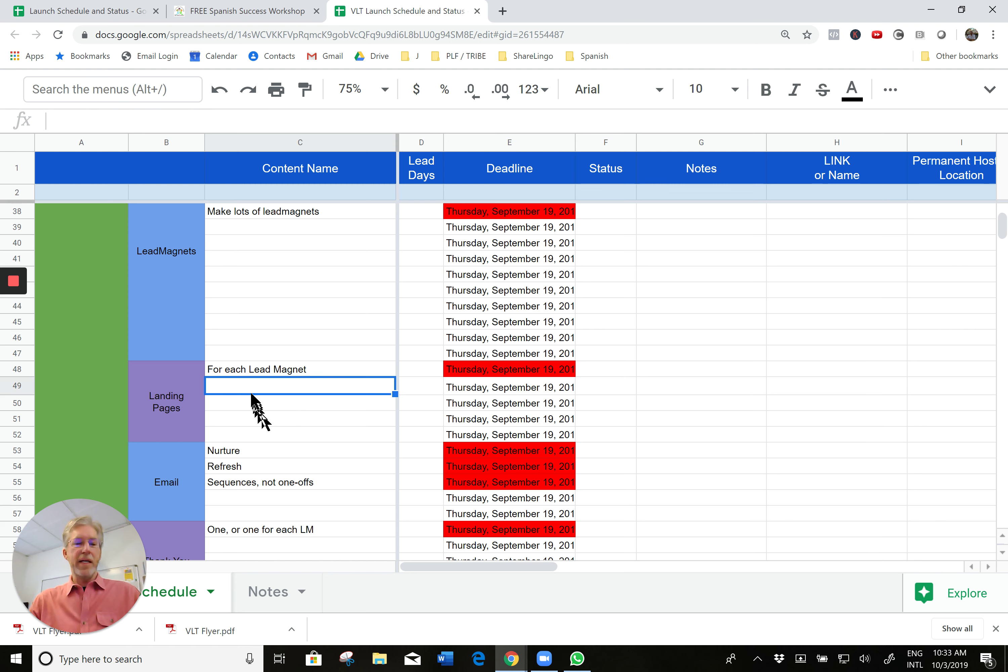
left_click(252, 371)
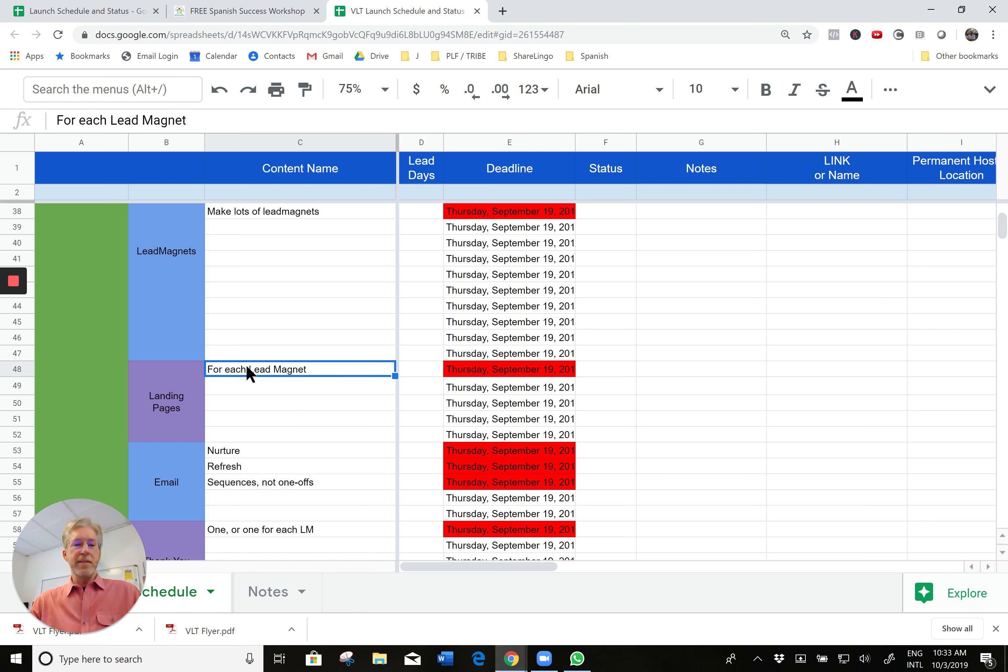
left_click(266, 405)
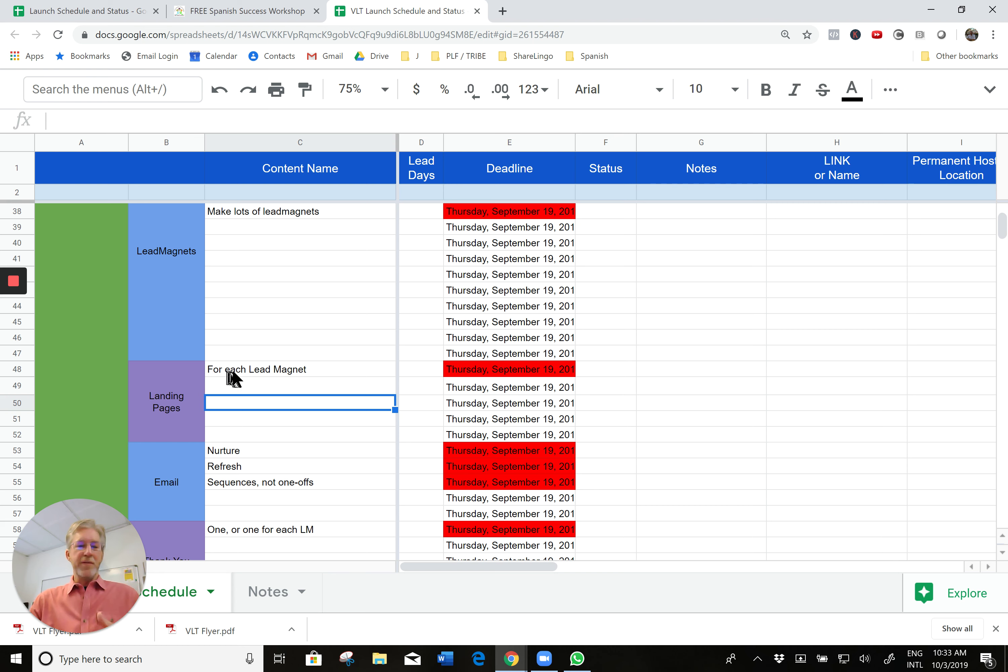
left_click(232, 370)
type("L")
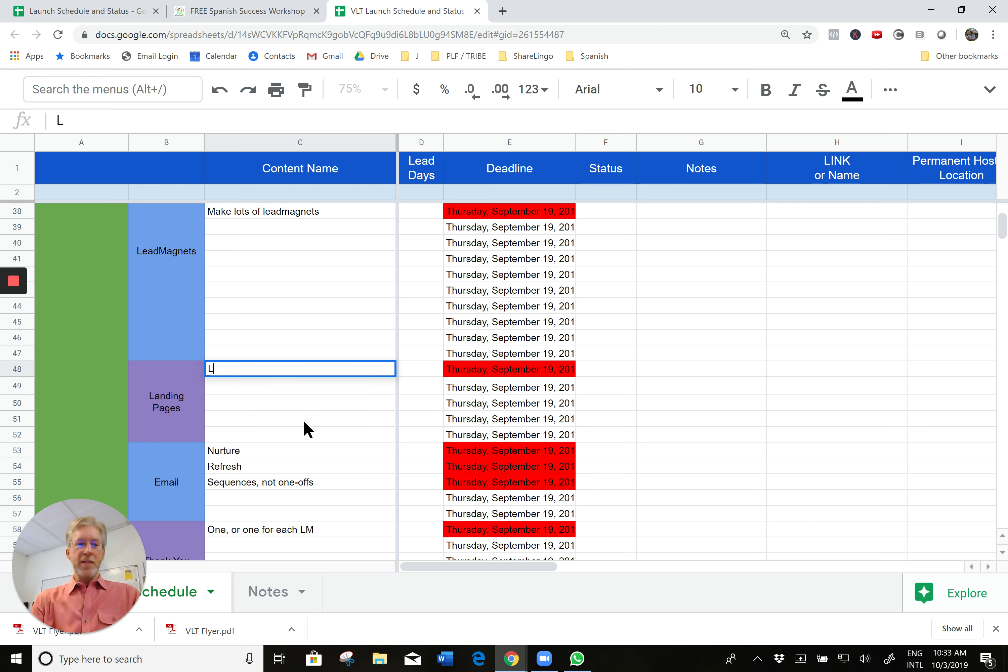
type("anding Page")
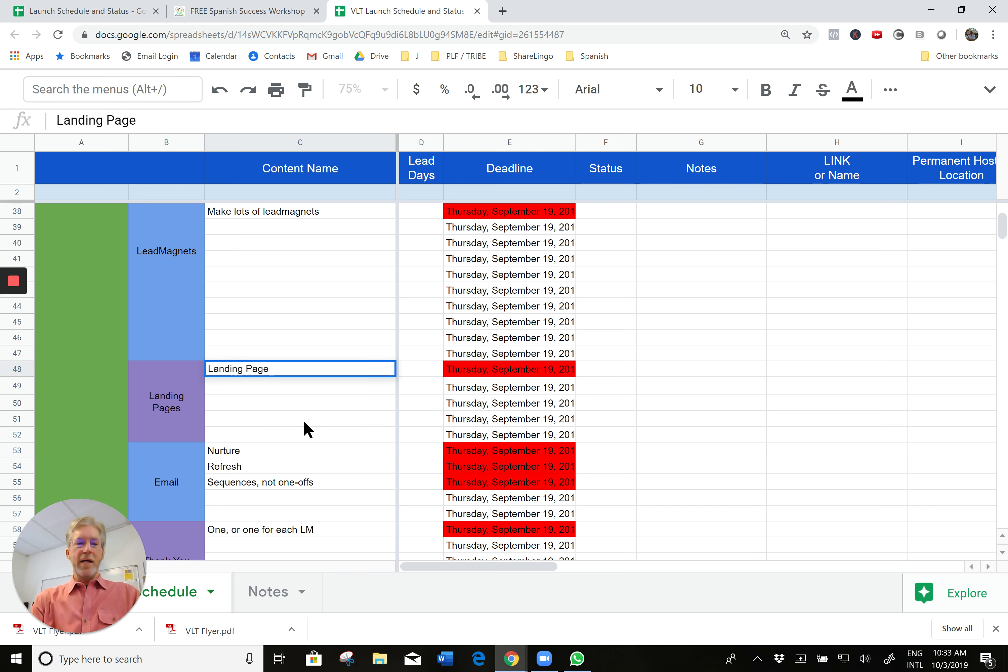
key("Return")
Copy the "Landing Page" entry from C48 into the remaining Landing Pages rows, C49:C52
key("Up")
key("ctrl+c")
key("Down")
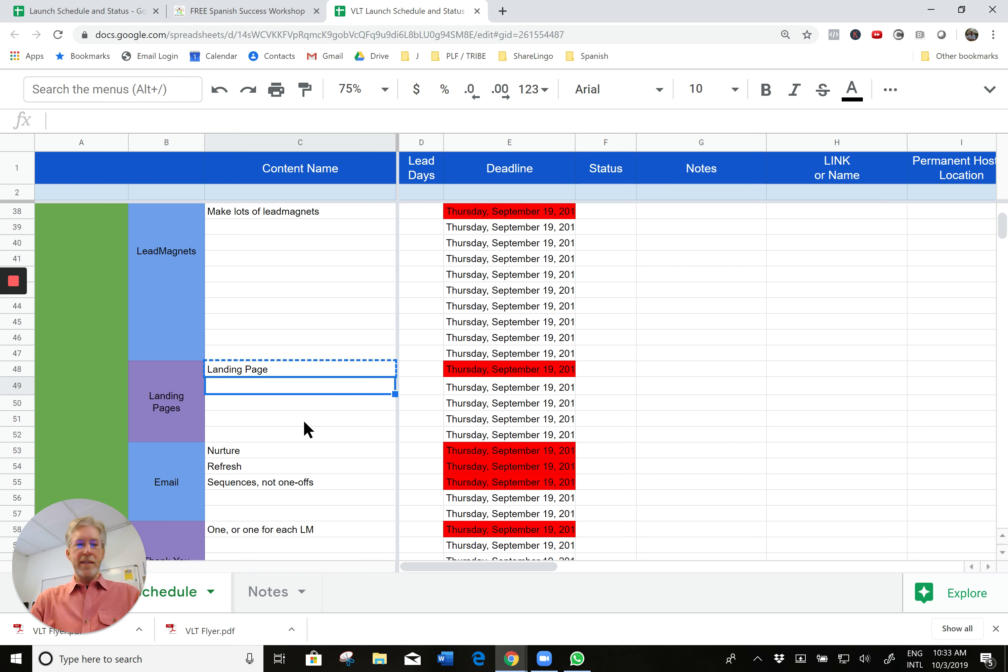
key("shift+Down")
key("shift+Down")
key("shift+Down")
key("ctrl+v")
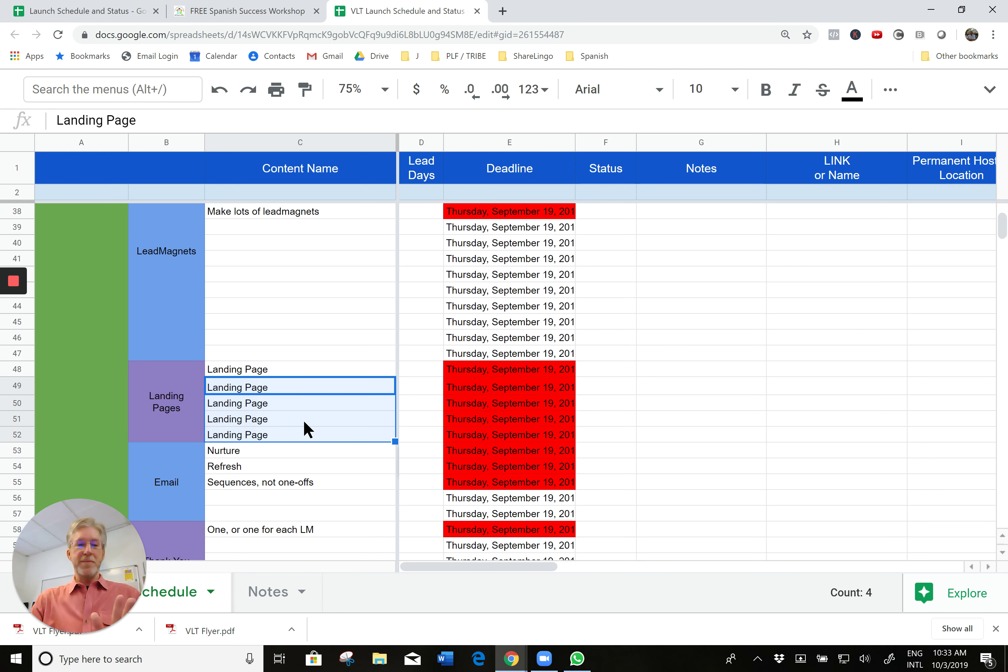
key("Down")
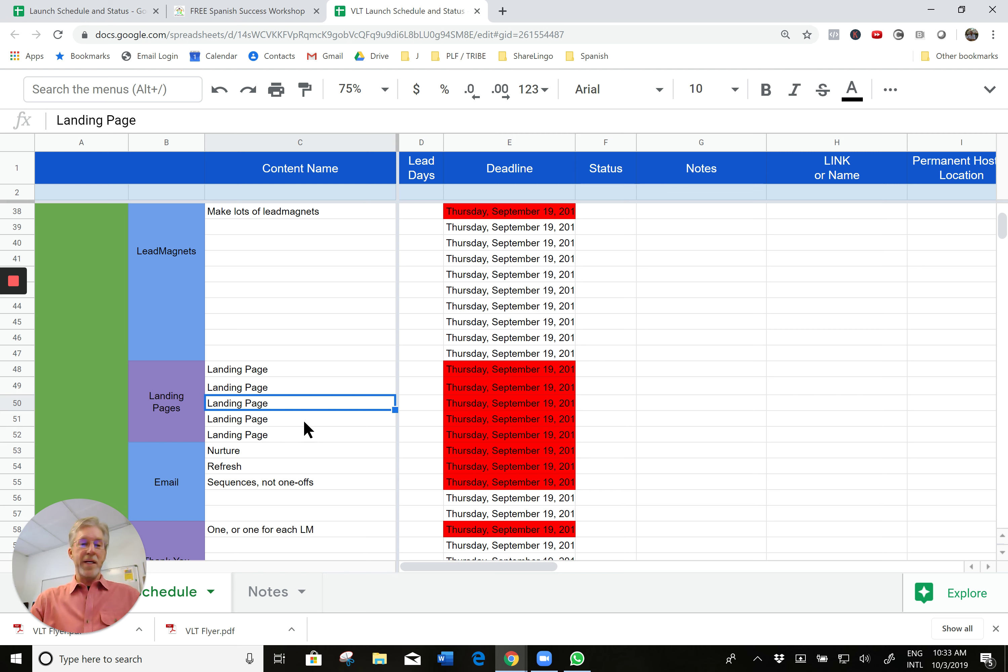
Insert a blank row above row 50, inside the Landing Pages section
right_click(288, 401)
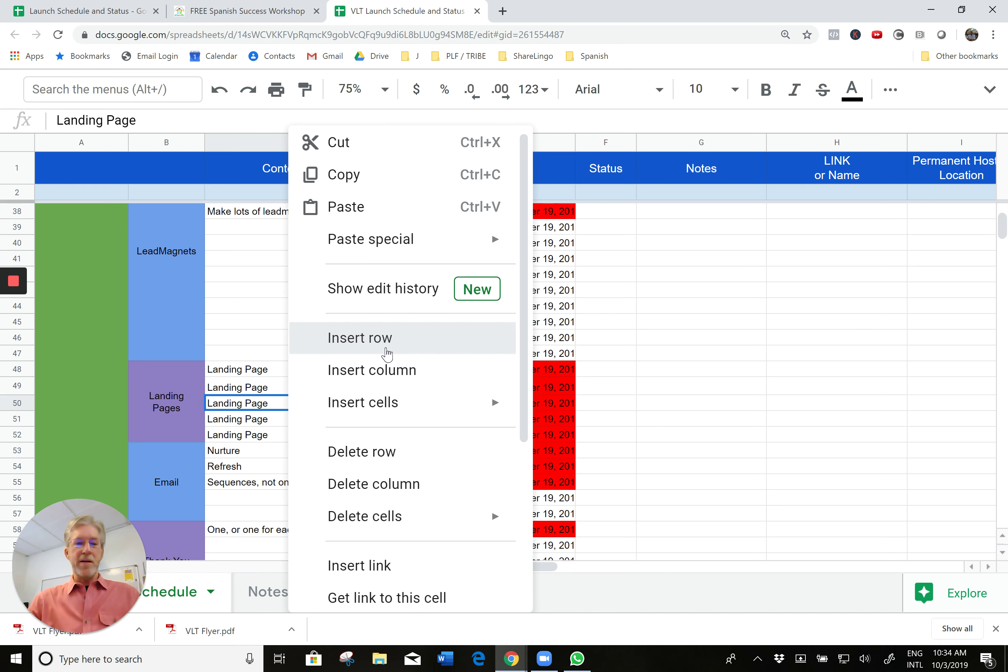
left_click(381, 347)
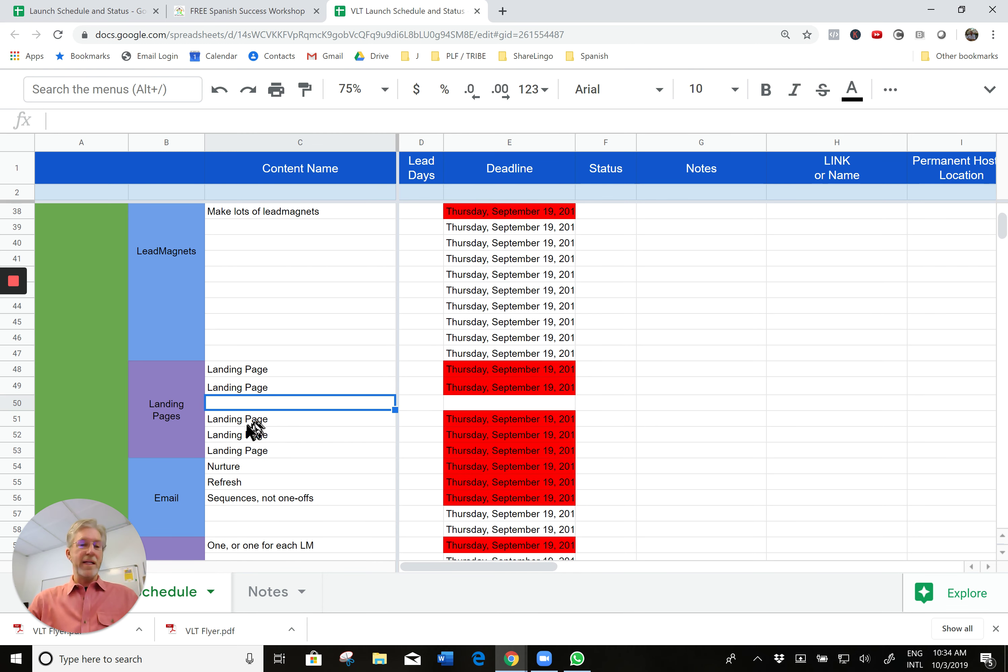
left_click(267, 424)
left_click(277, 391)
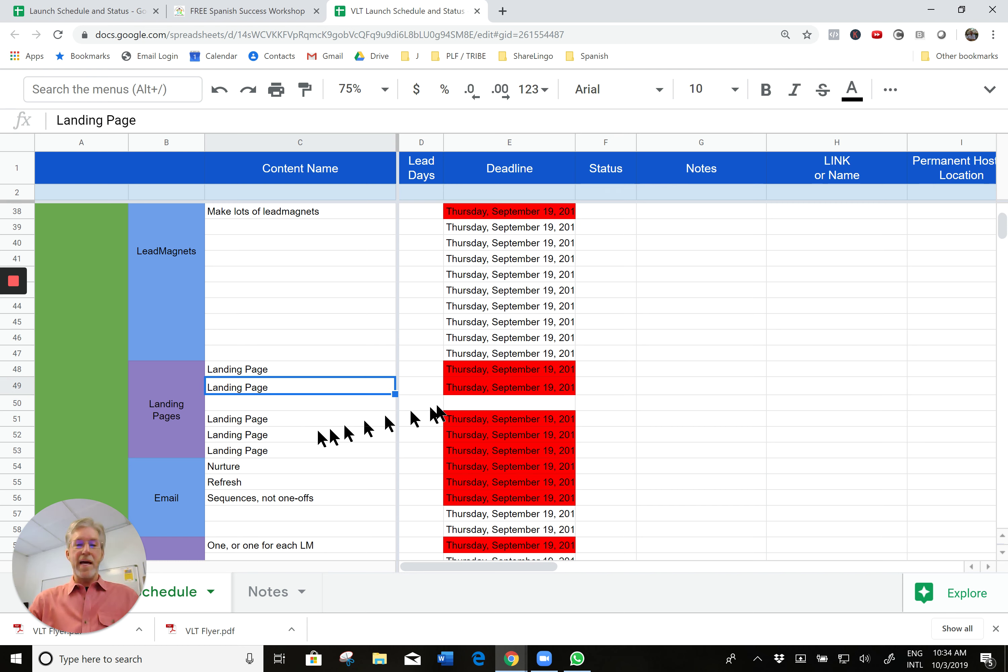
Inspect the Deadline formulas around the inserted row, from E49 to E51, and those of the Nurture and Refresh rows in E54 and E55
left_click(505, 388)
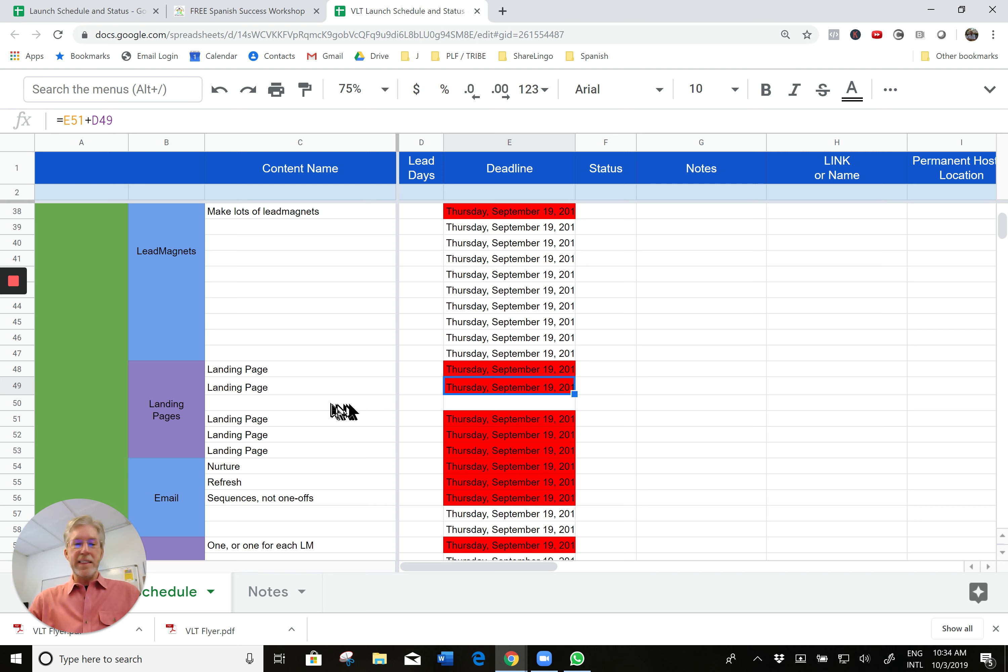
left_click(477, 410)
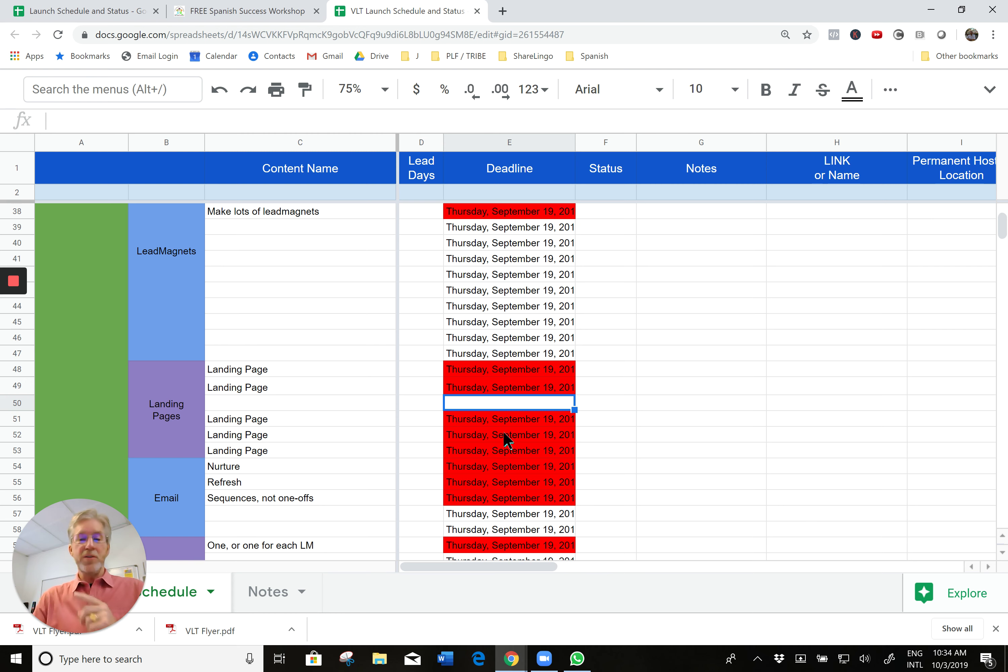
left_click(512, 422)
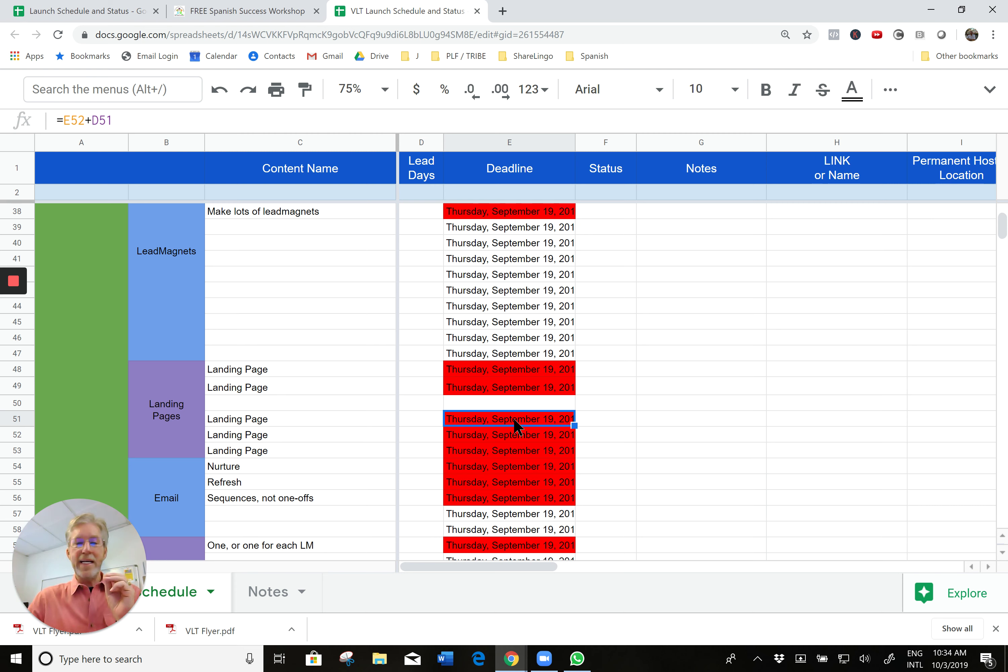
left_click(515, 471)
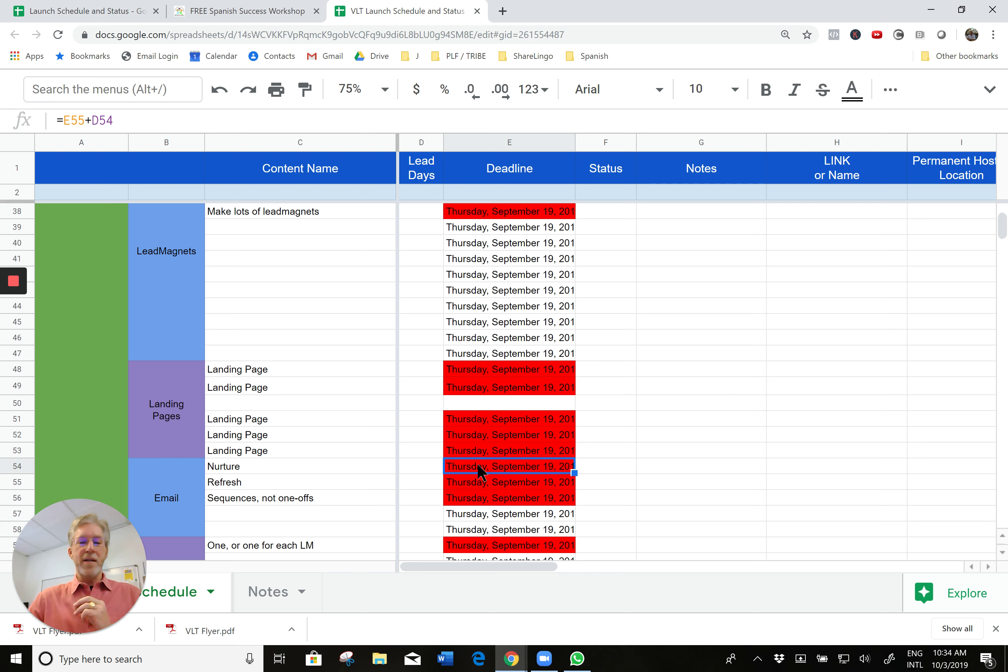
left_click(482, 483)
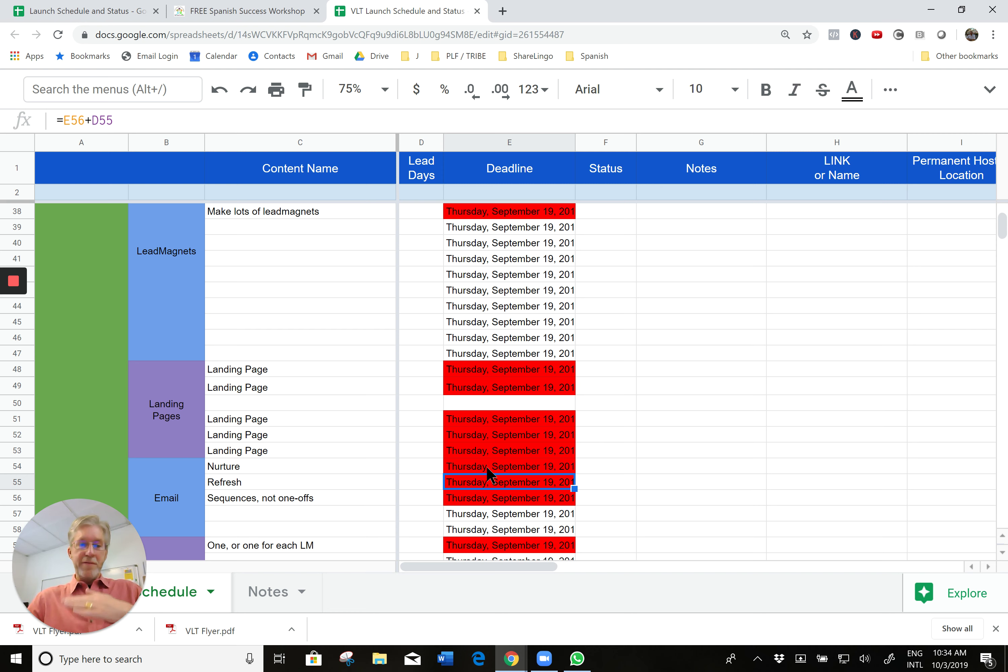
left_click(489, 468)
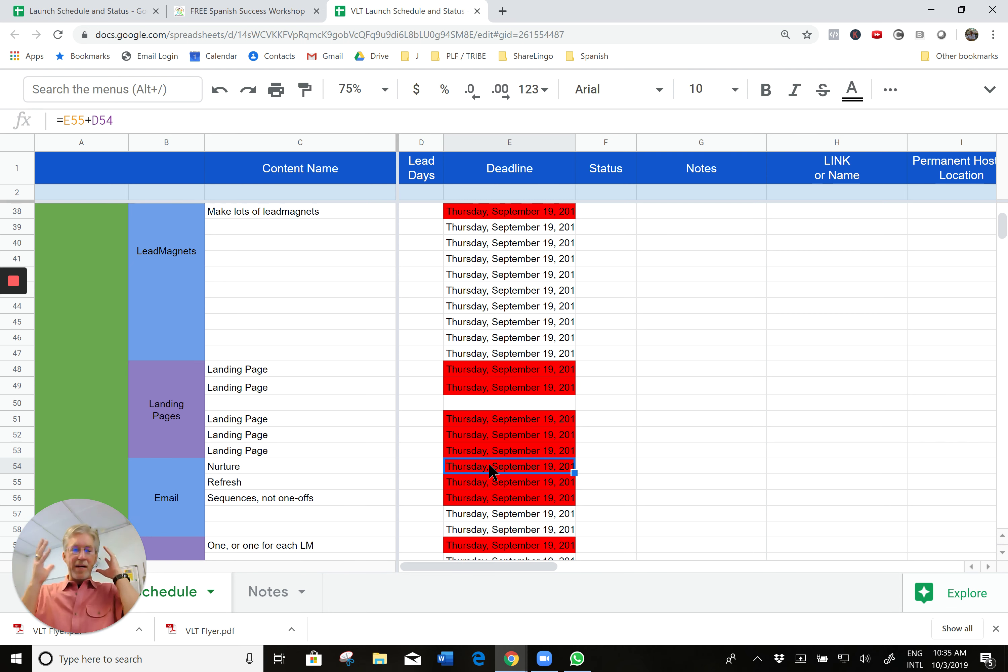
left_click(488, 482)
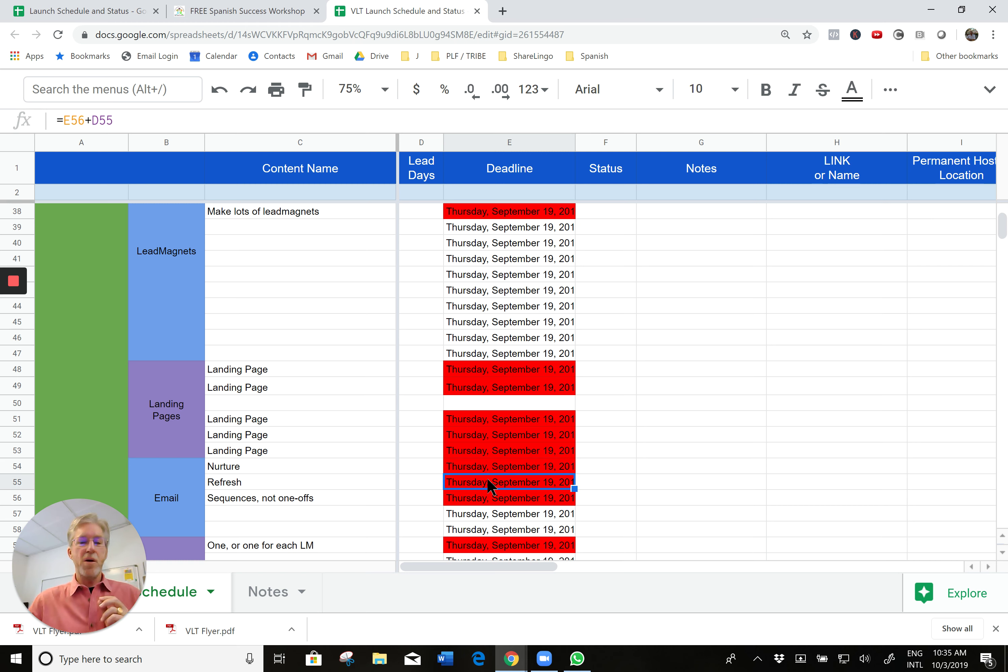
Try lead days of -1 and -2 for the Nurture row in D54, and clear the cell again
left_click(420, 467)
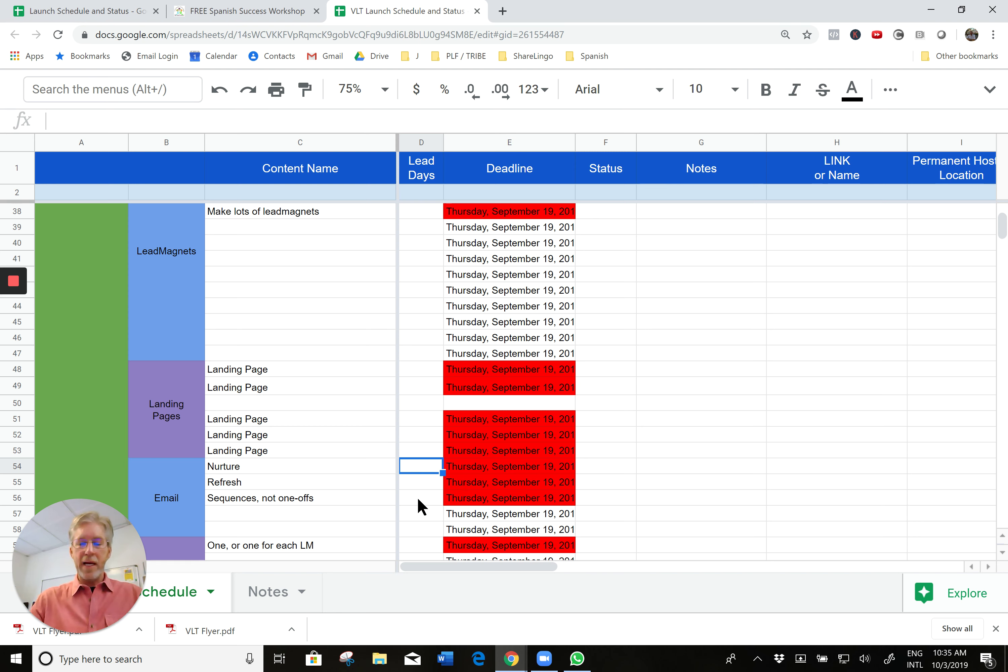
type("-1")
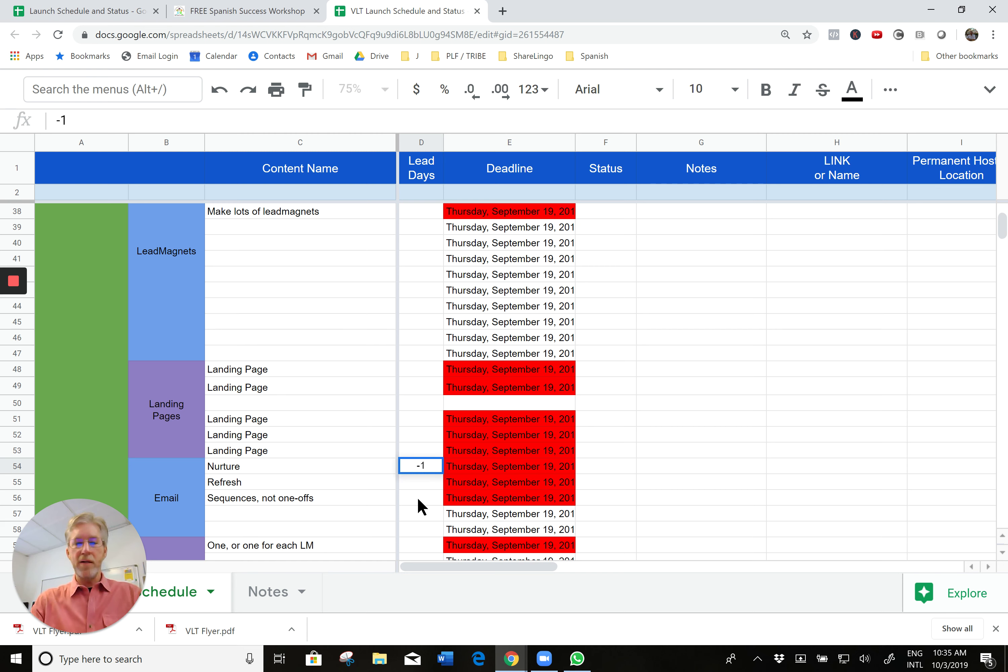
key("Return")
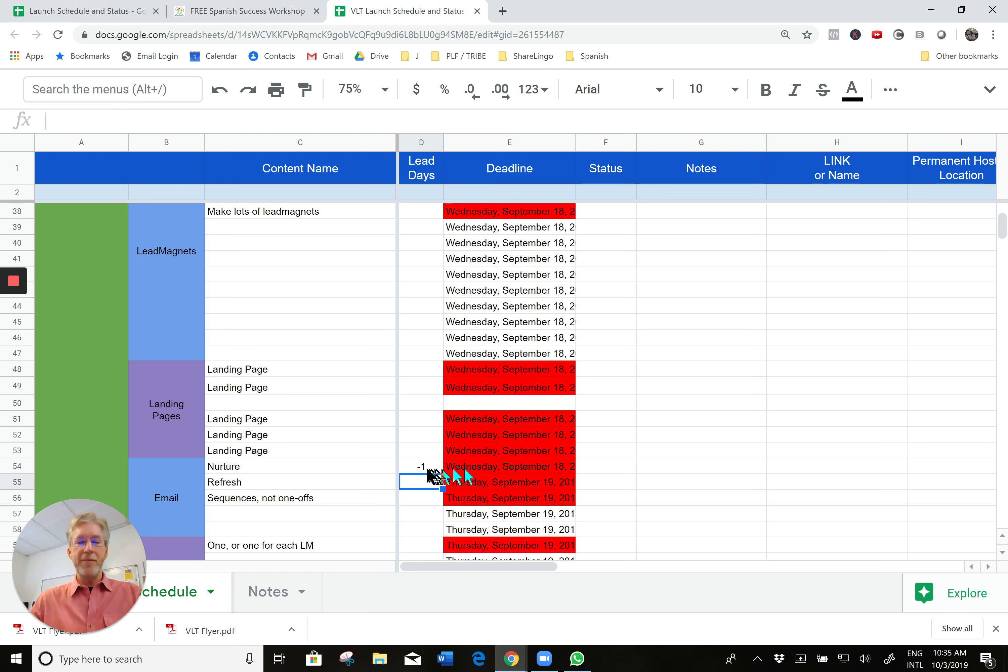
left_click(434, 472)
type("-2")
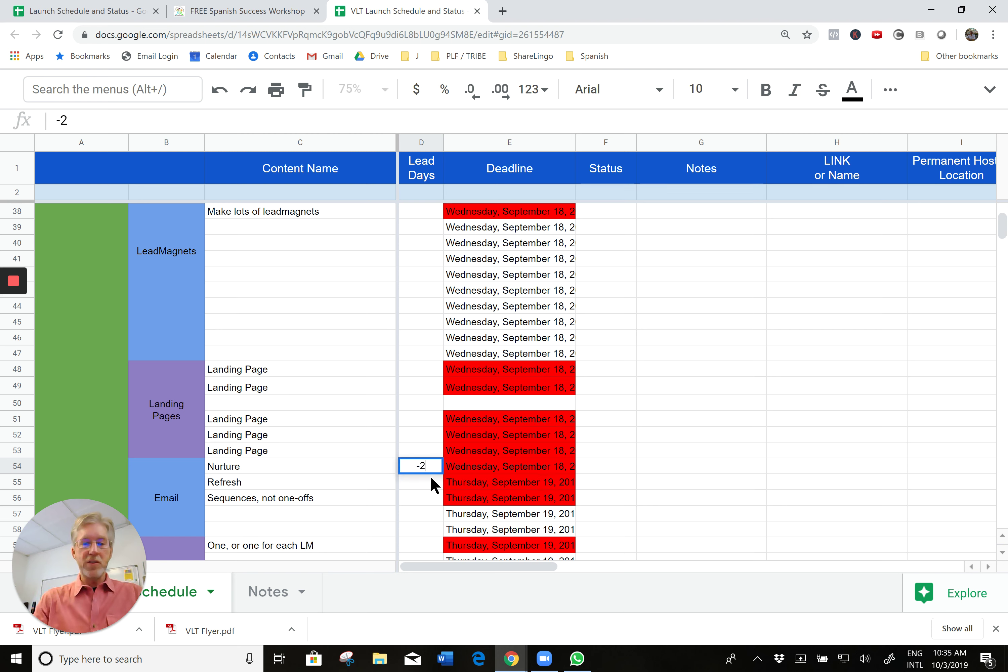
key("Return")
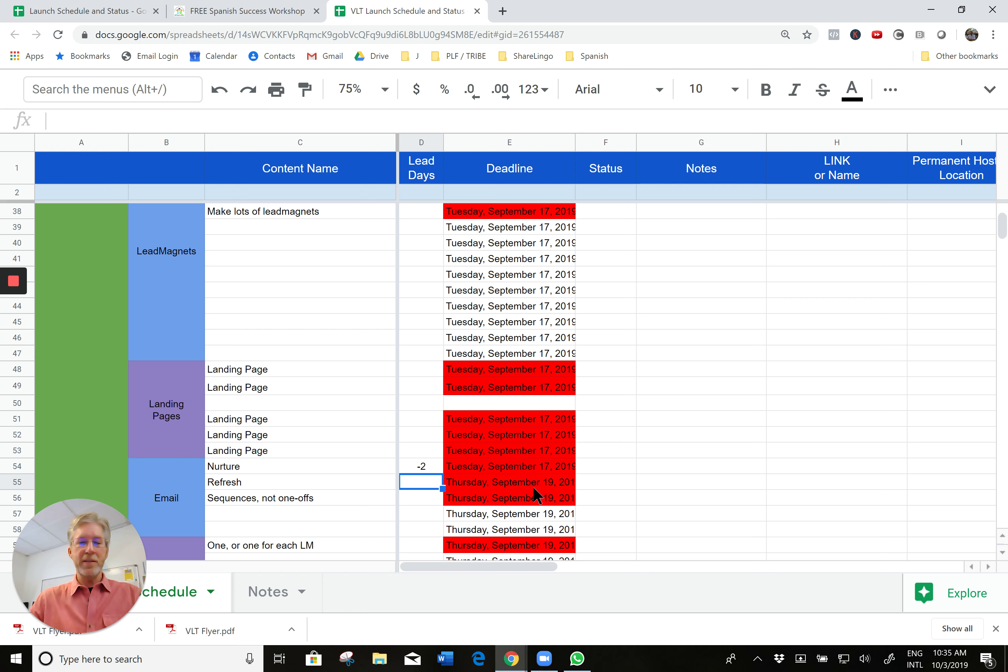
left_click(431, 471)
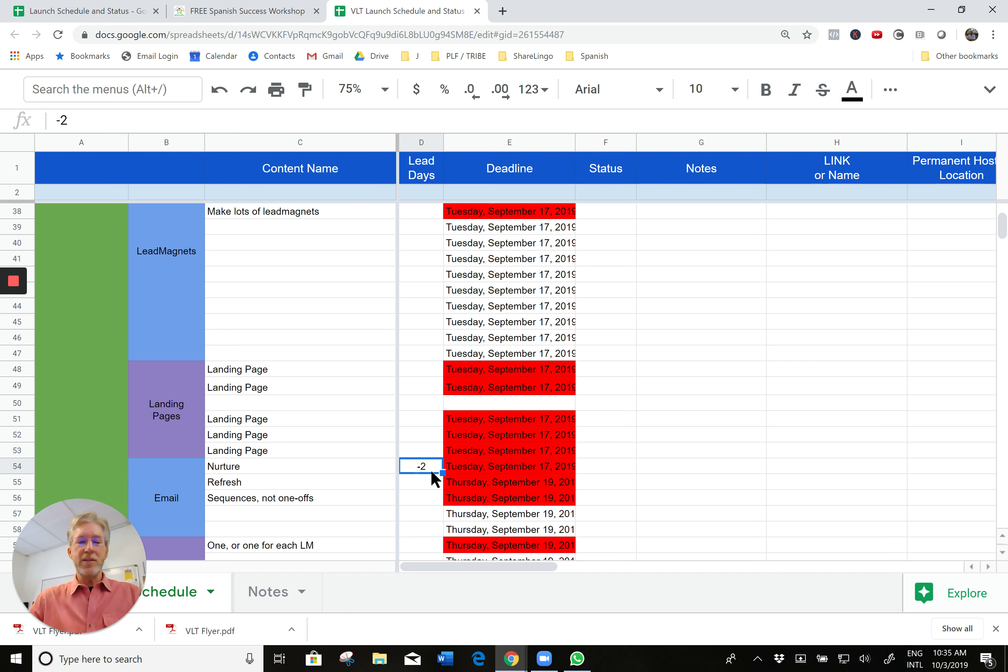
key("Delete")
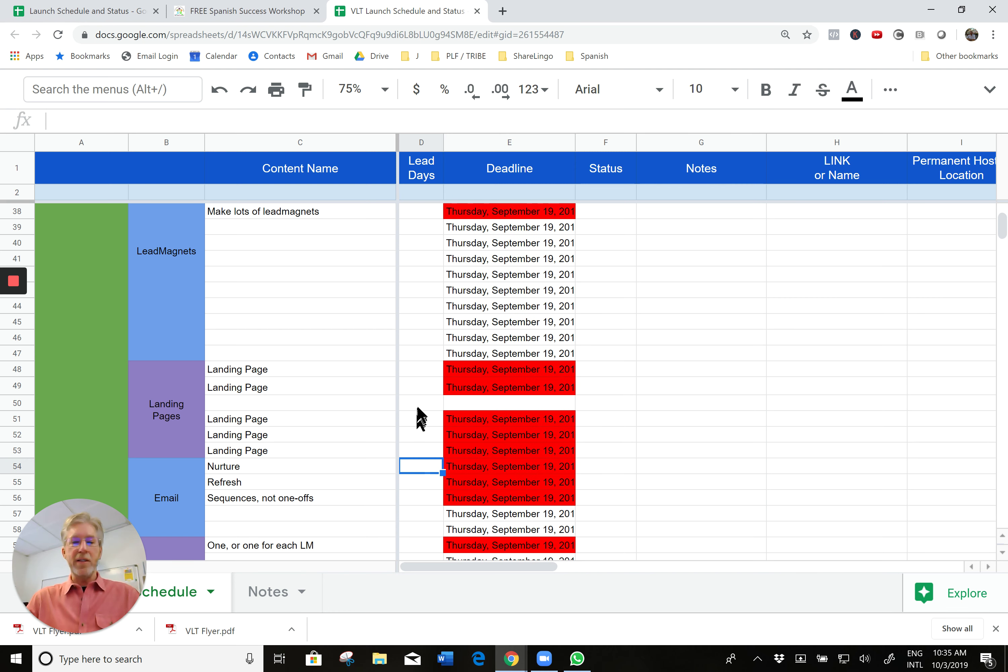
Compare the empty Deadline cell E50 with the formulas in E48, E49 and E51 to find which reference skips the inserted row
left_click(417, 403)
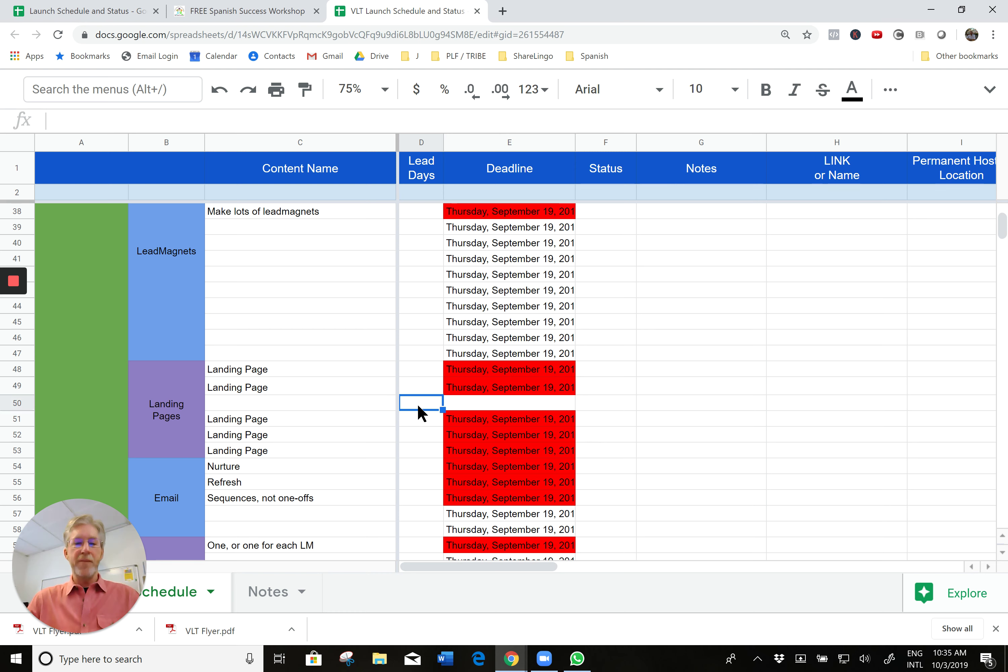
left_click(486, 404)
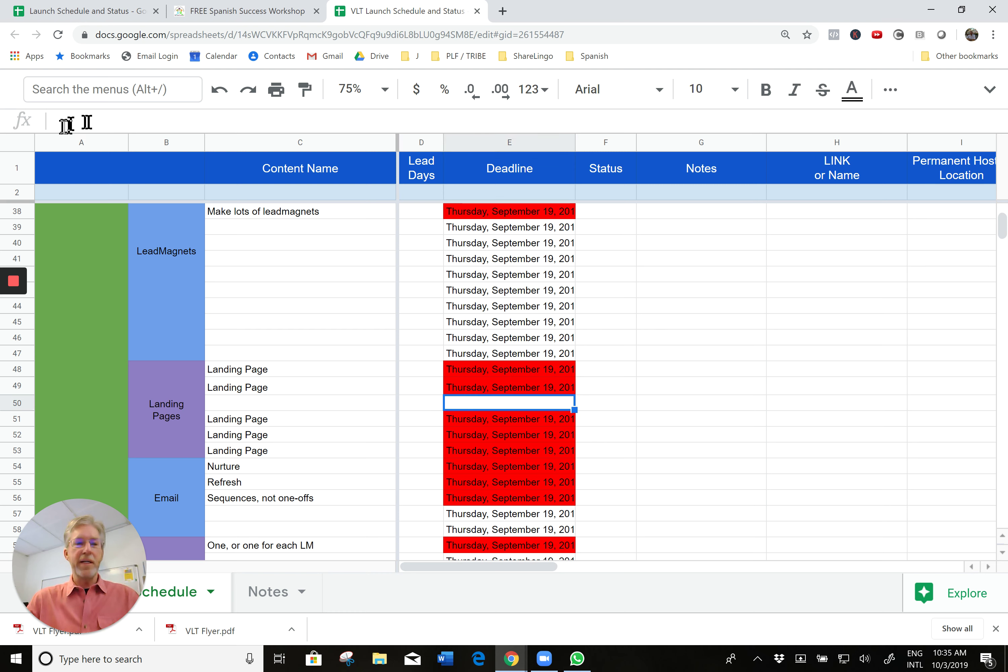
left_click(515, 389)
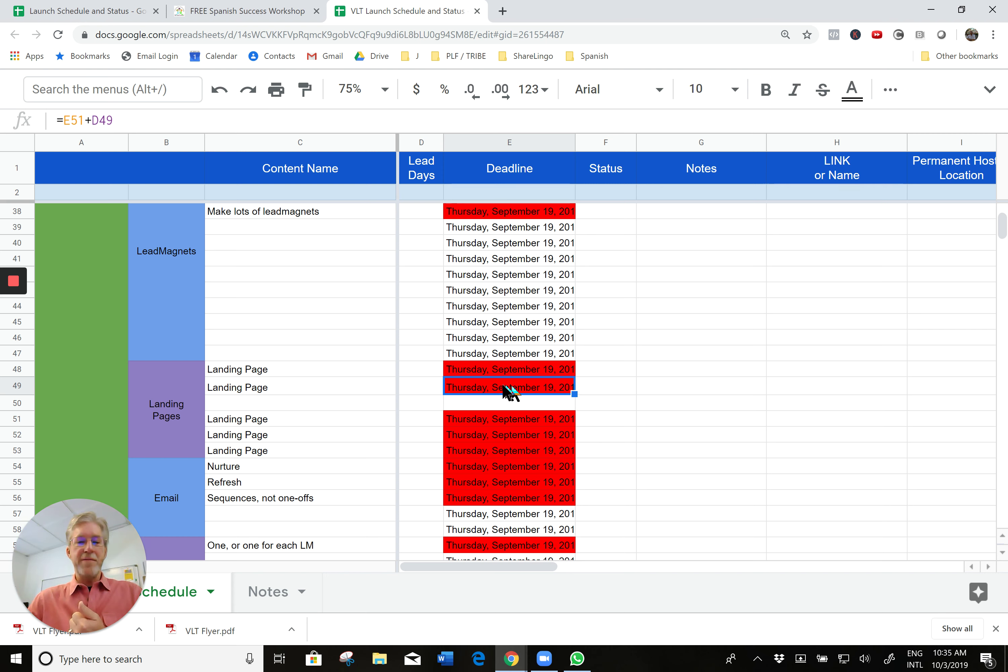
left_click(489, 422)
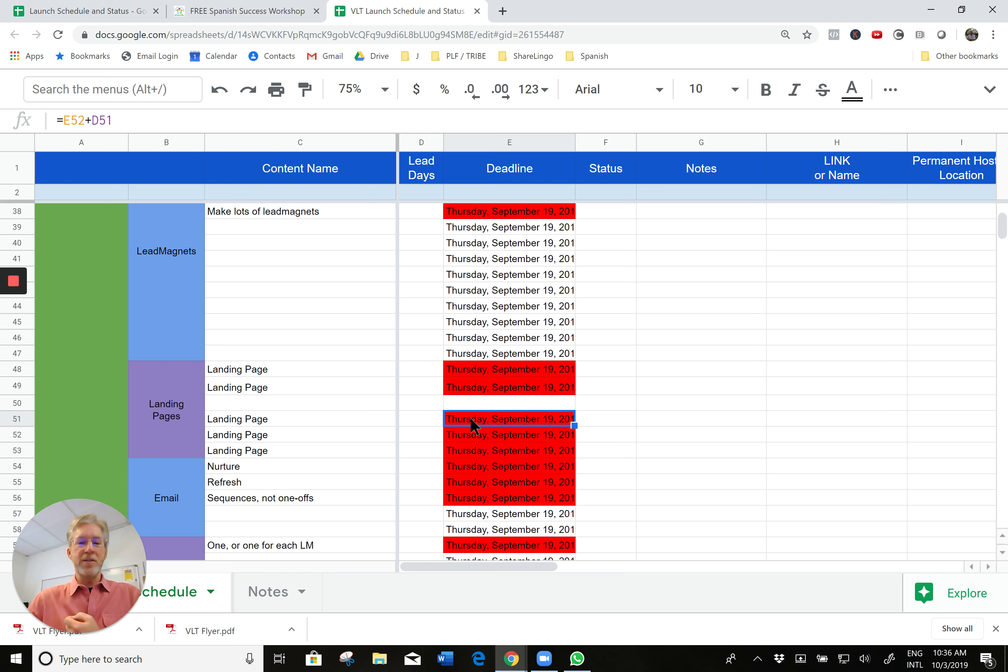
left_click(493, 395)
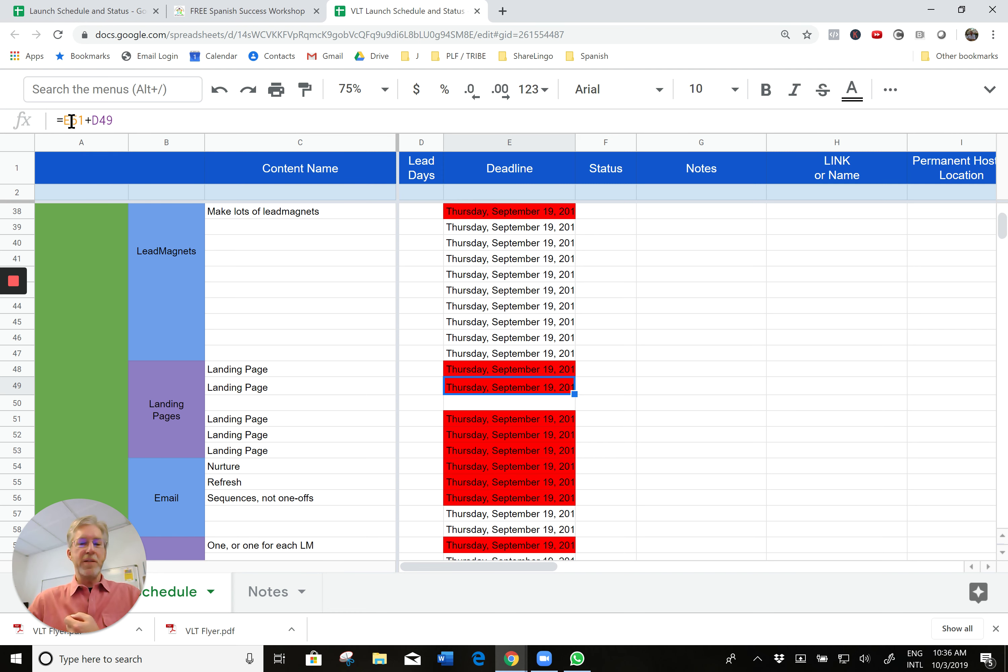
left_click(532, 369)
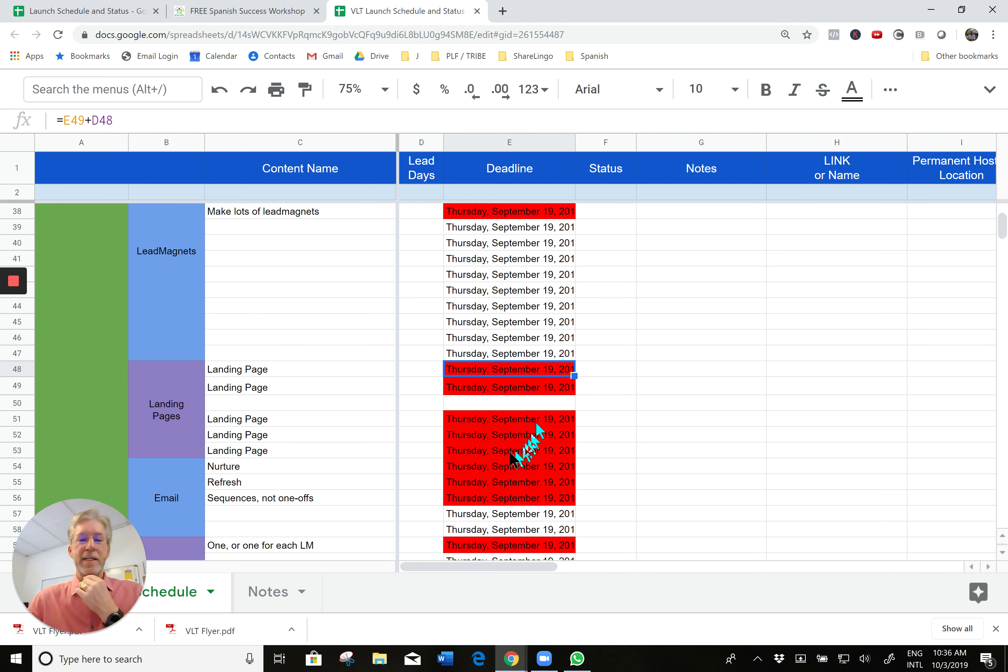
Copy the Deadline formula from E52 into E48:E51 to restore the date chain through the inserted row
left_click(509, 437)
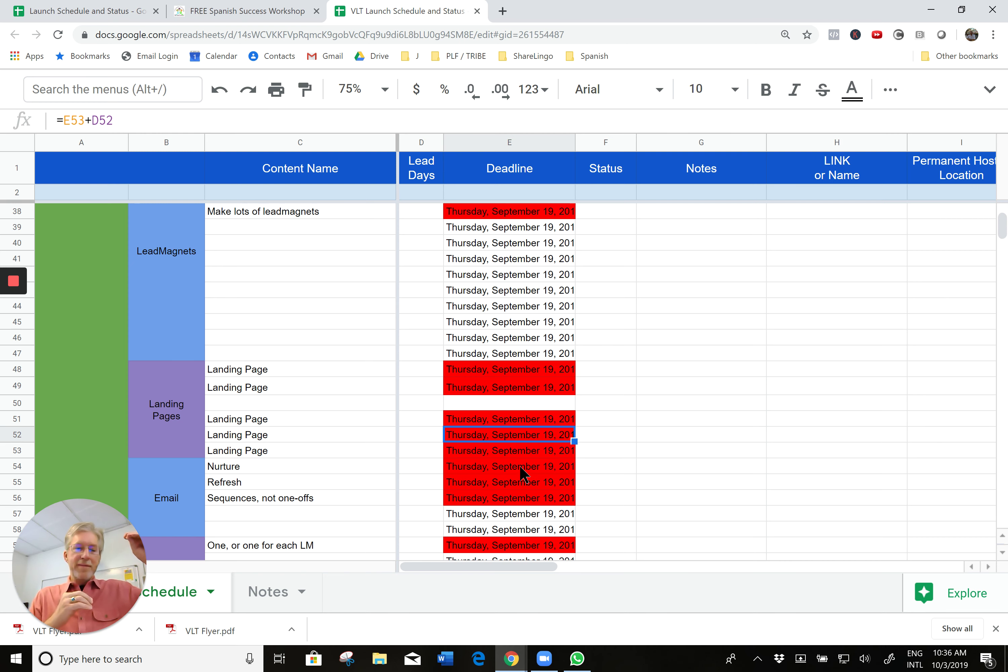
right_click(520, 439)
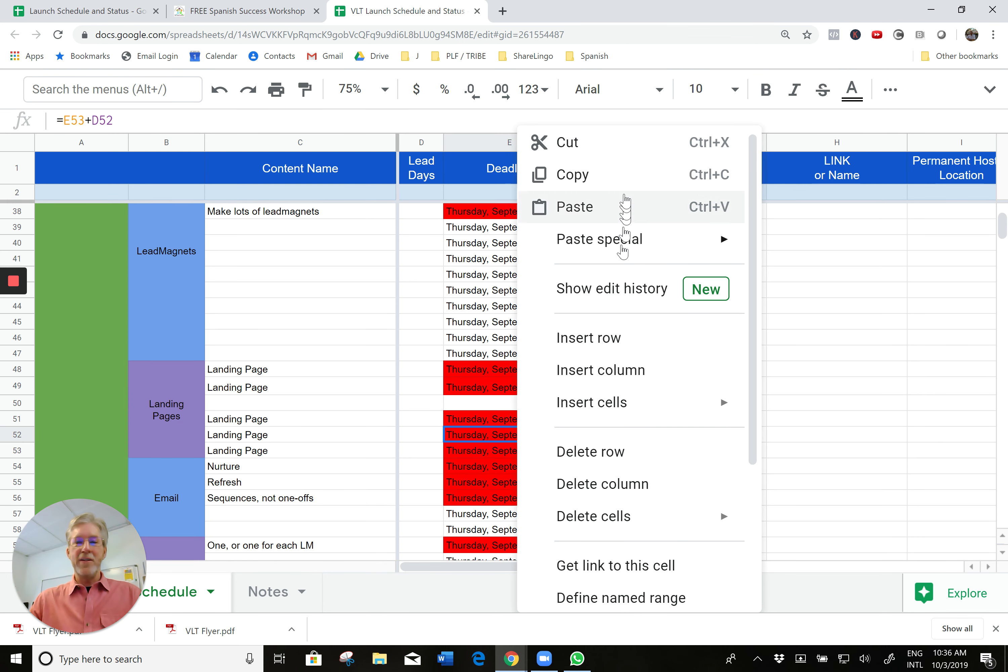
left_click(559, 175)
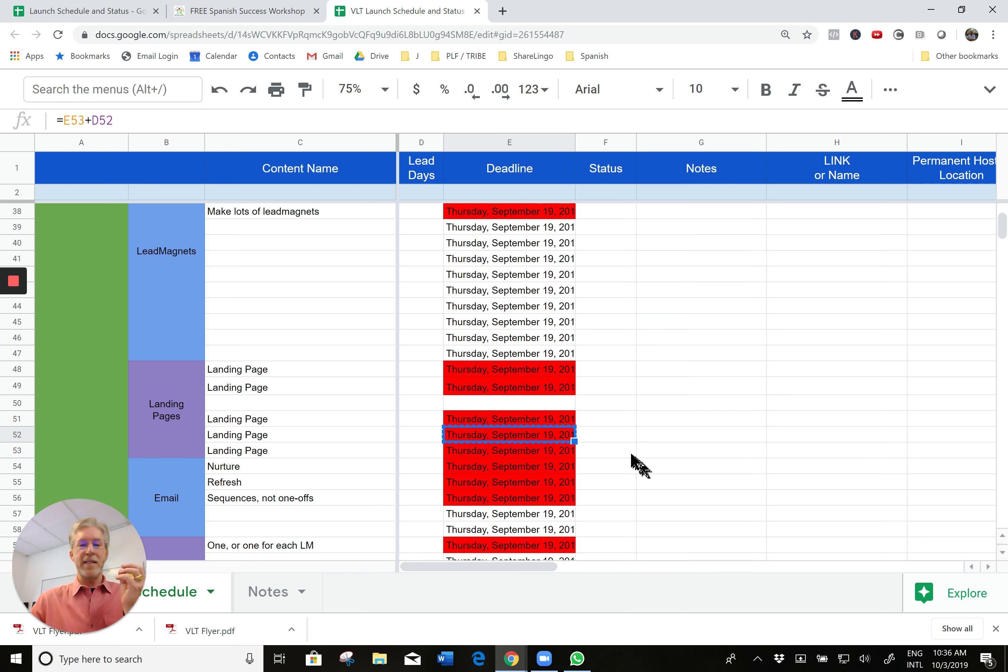
left_click_drag(540, 420, 541, 370)
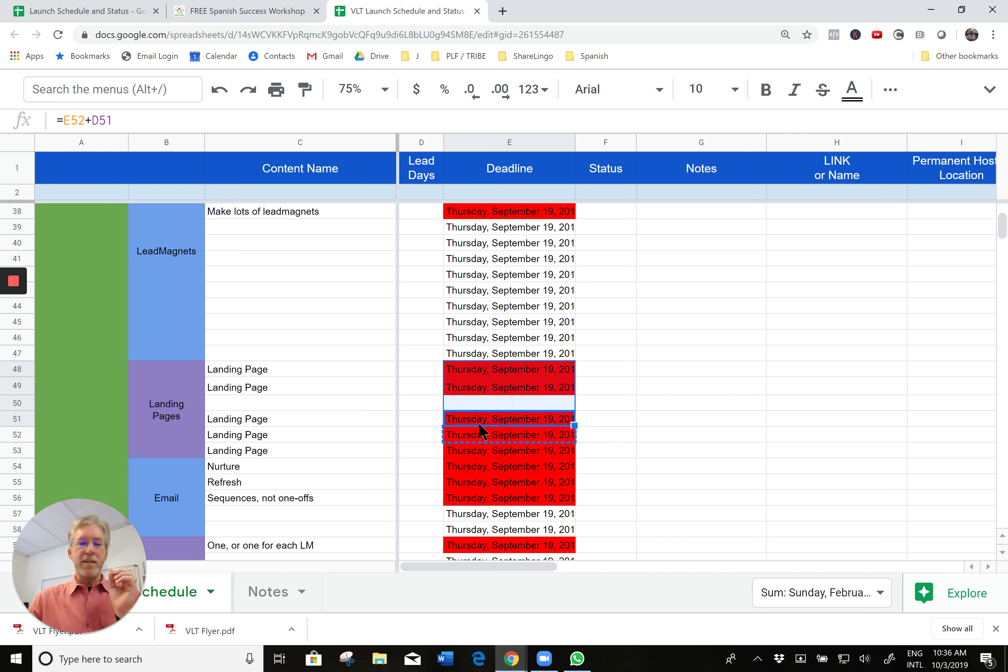
right_click(506, 386)
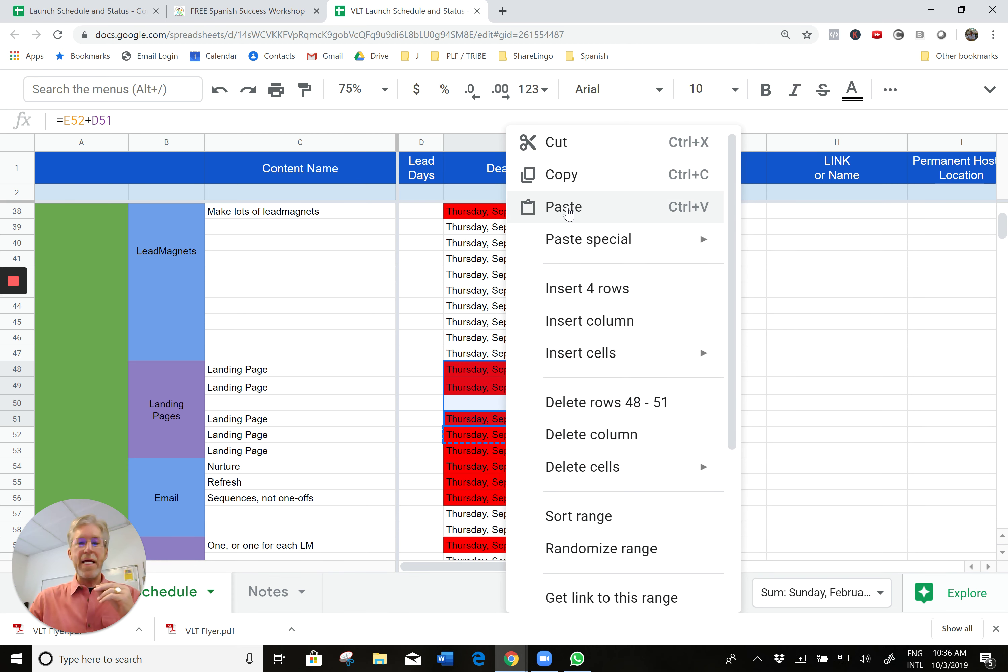
left_click(567, 208)
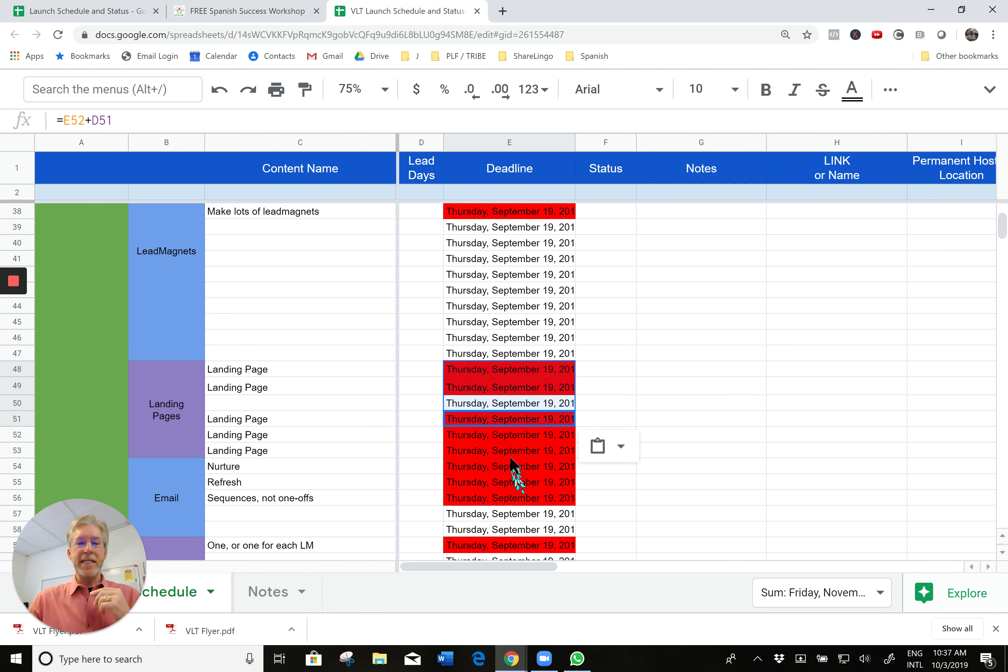
Check the row references of the Deadline formulas in E51, E50 and E49, and in E45 of the LeadMagnets section
left_click(510, 417)
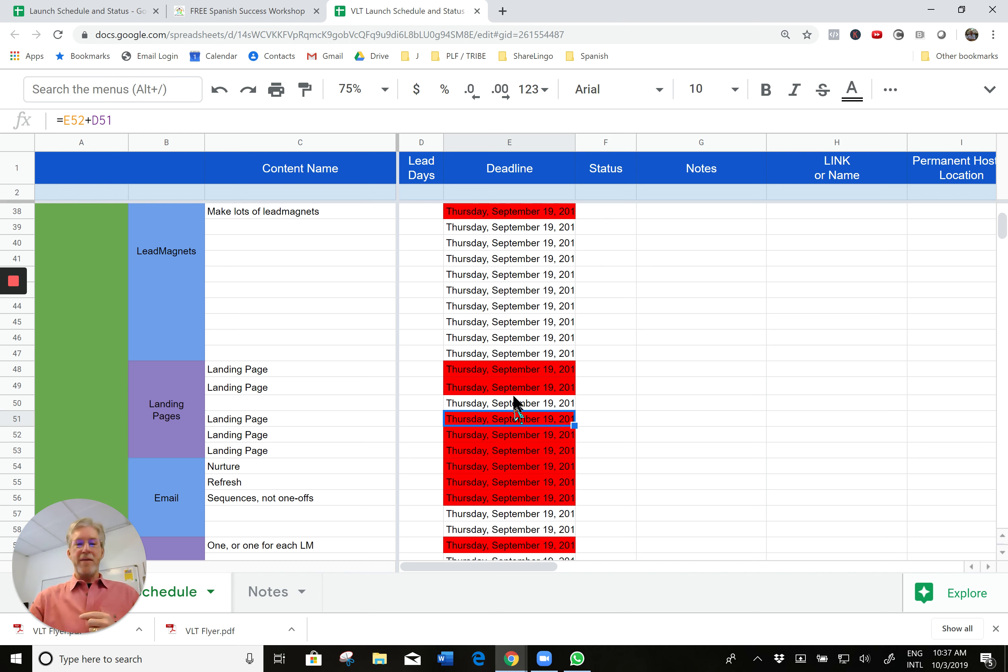
left_click(513, 408)
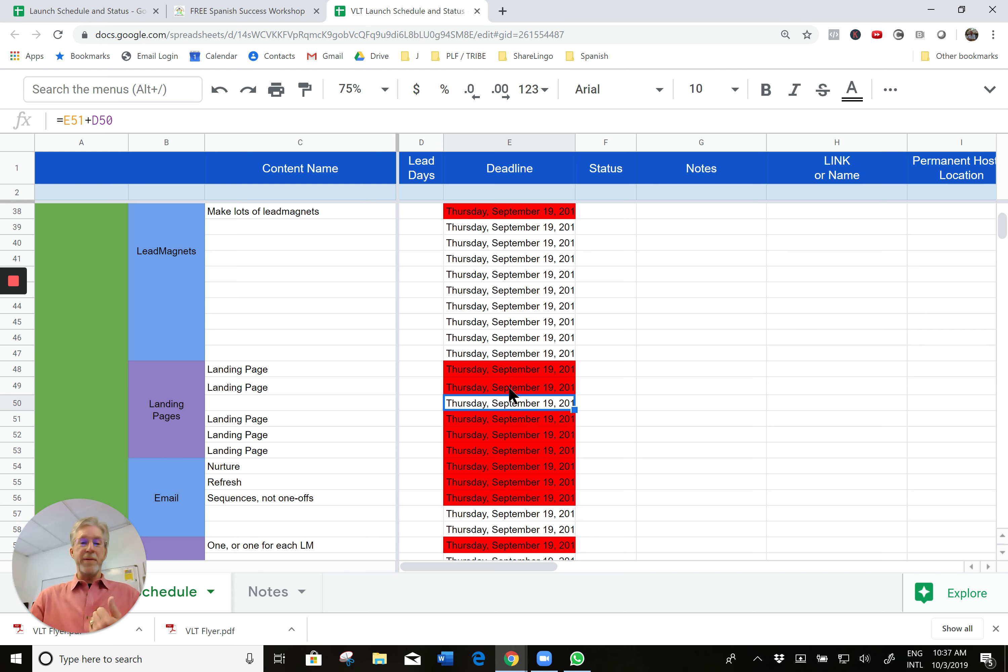
left_click(511, 389)
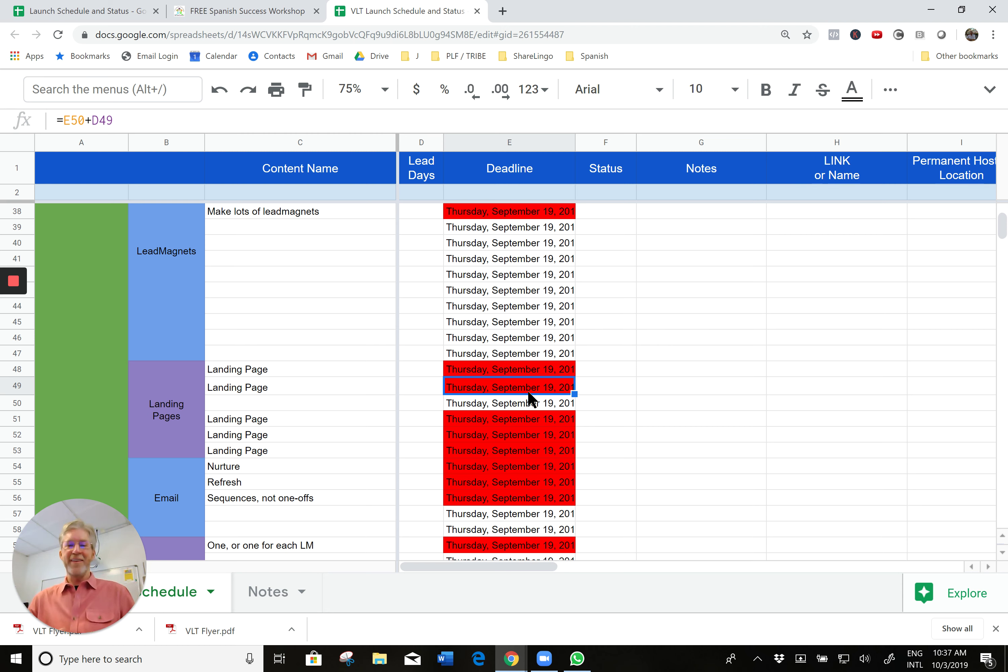
left_click(515, 324)
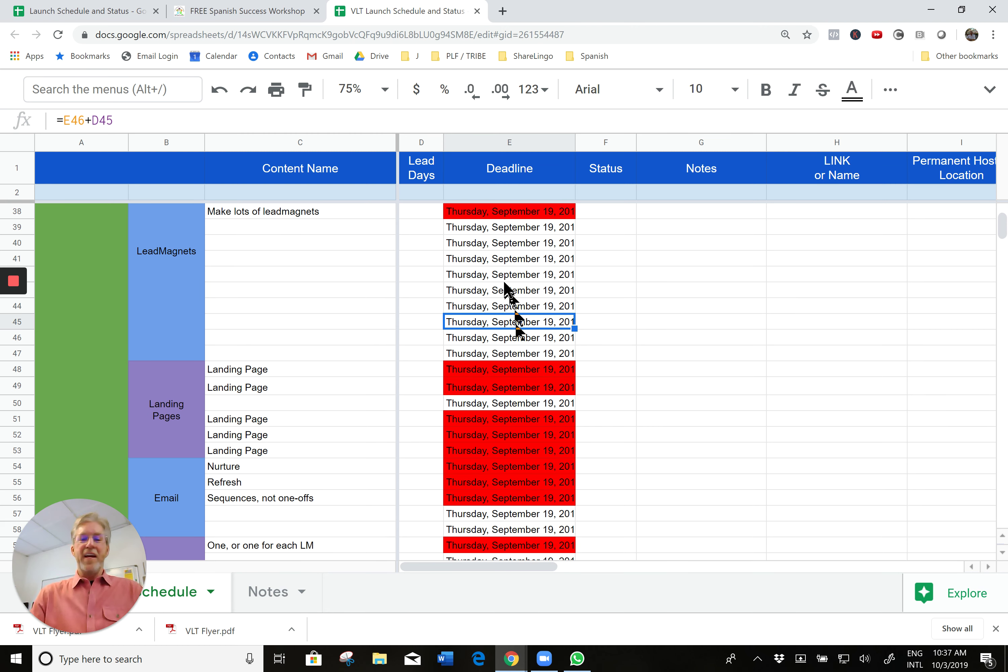
left_click(303, 260)
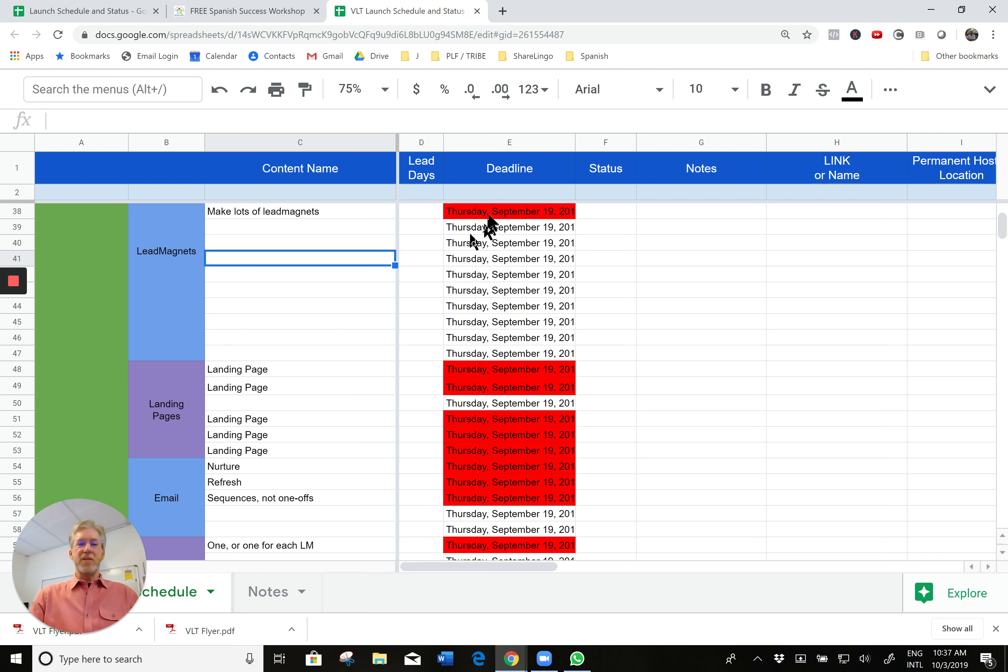
left_click(606, 371)
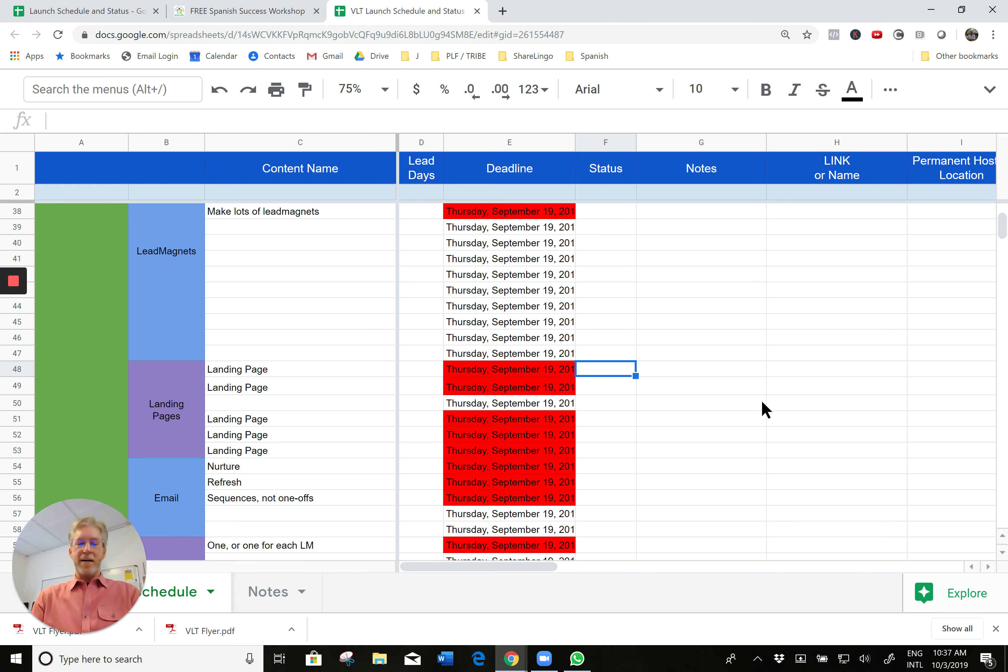
Set the Status of the first Landing Page row, F48, to "done" and check its Deadline cell E48
type("done")
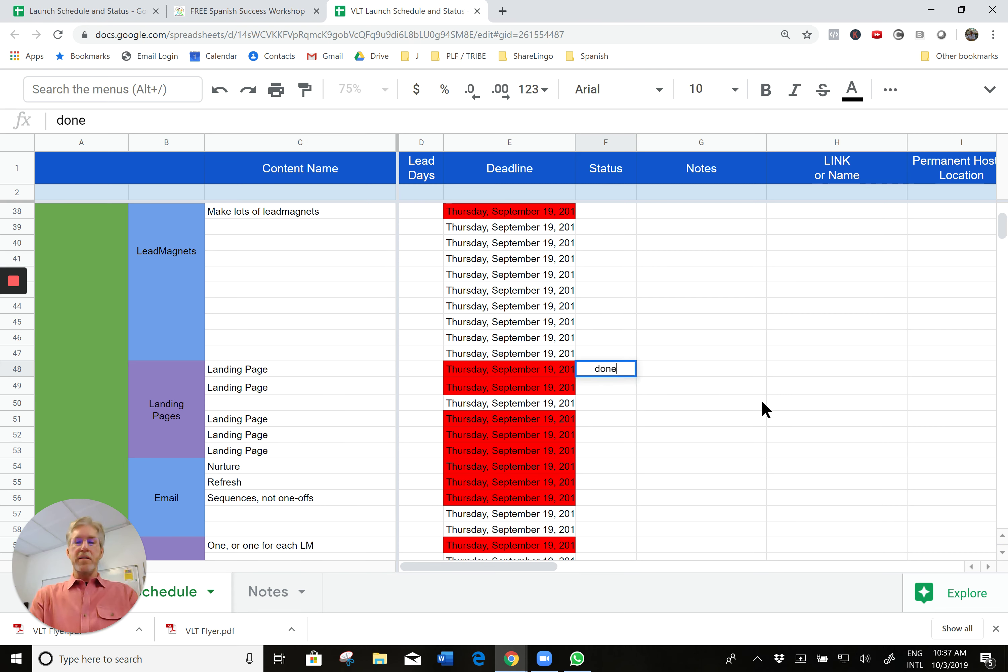
key("Return")
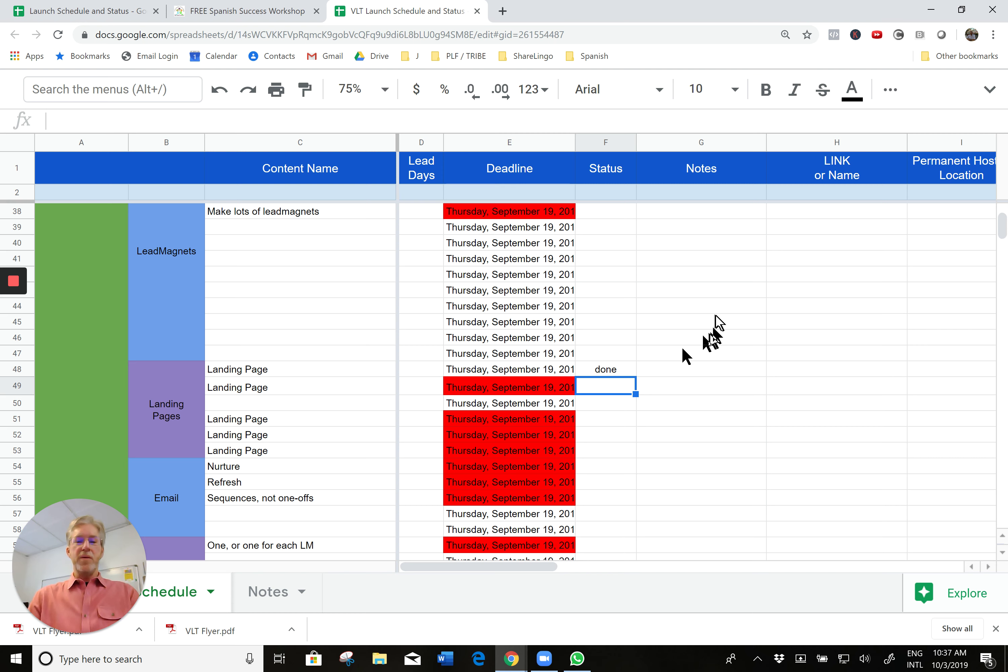
left_click(519, 369)
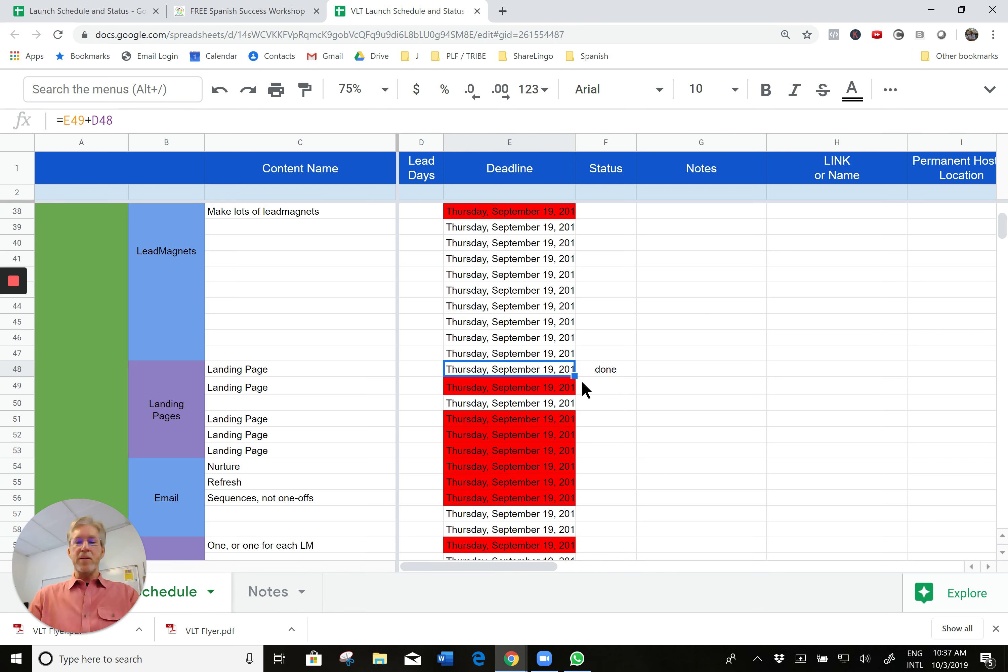
Examine the Notes and LINK or Name cells of row 48 and the example Drive link in the Solid Definition row
left_click(820, 373)
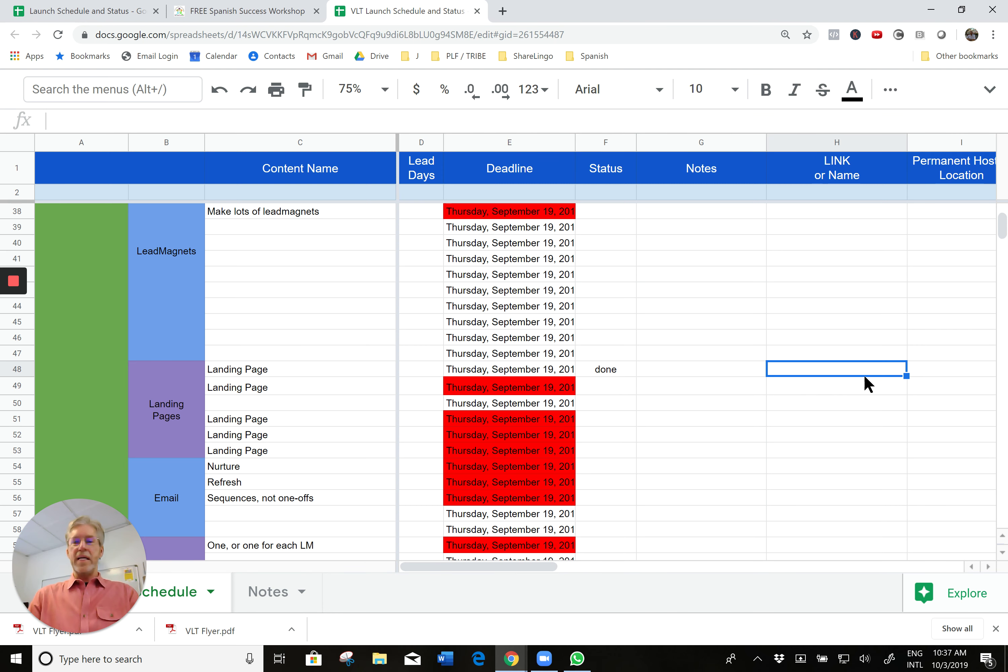
left_click(757, 366)
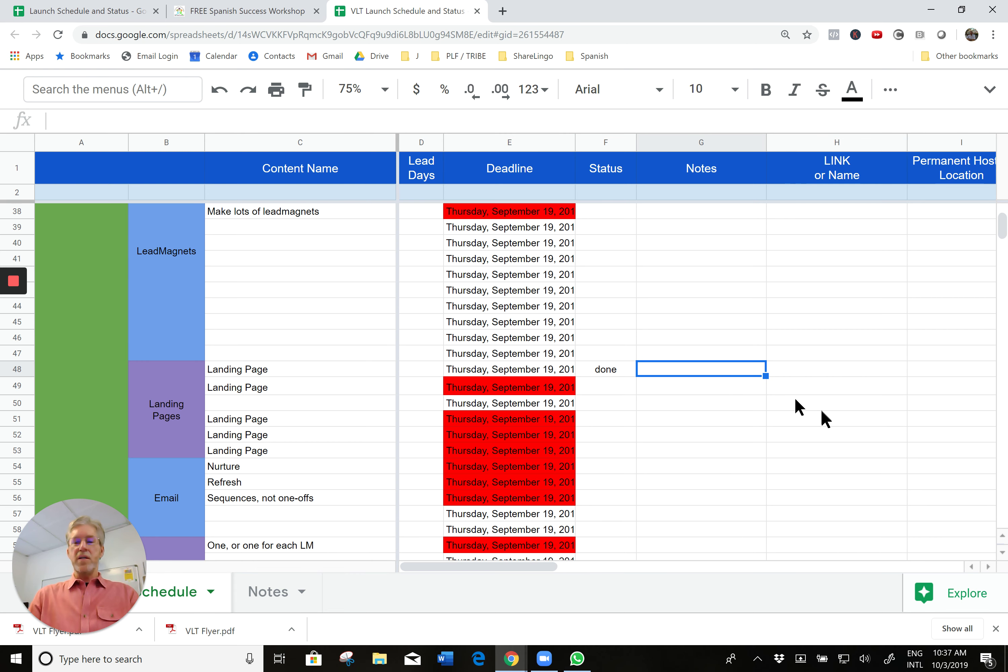
left_click(844, 372)
scroll(836, 421, "up", 3)
scroll(835, 421, "up", 9)
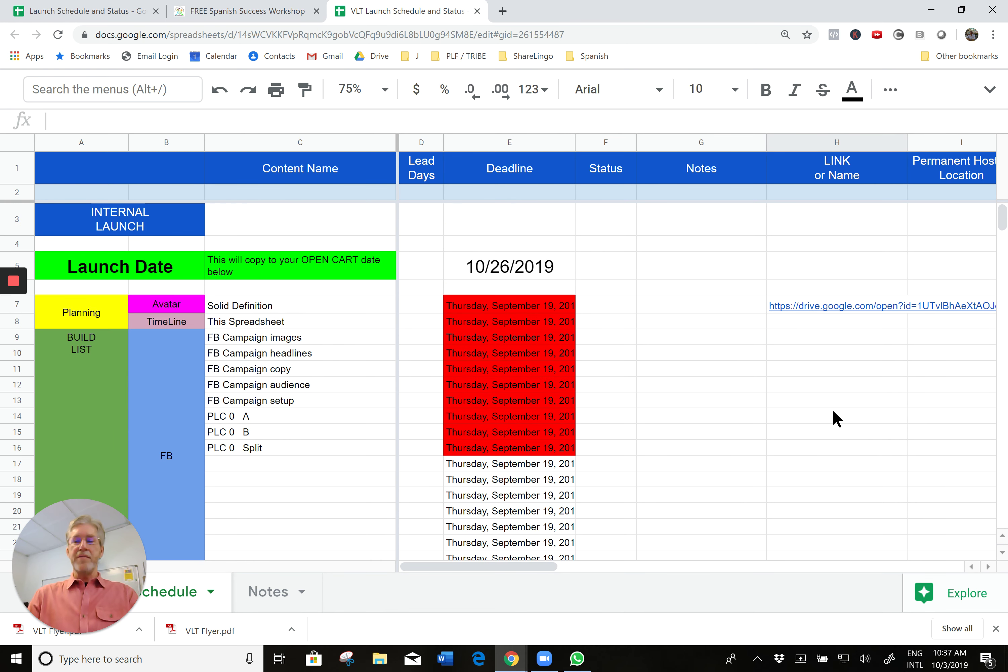
mouse_move(837, 308)
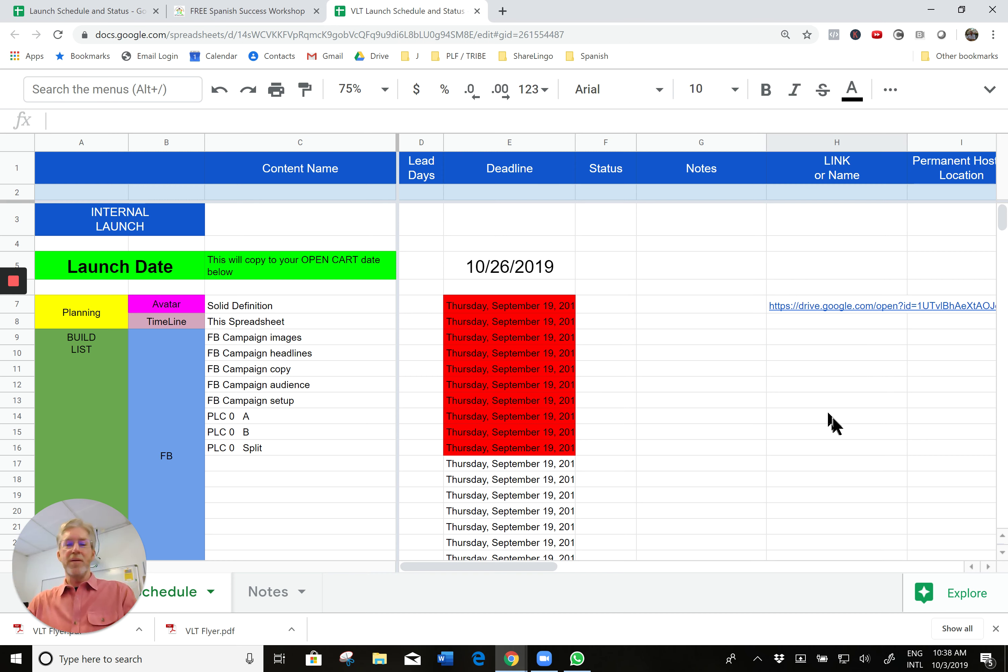
Check the launch date in E5 and the Deadline formula of the Solid Definition row in E7
left_click(691, 371)
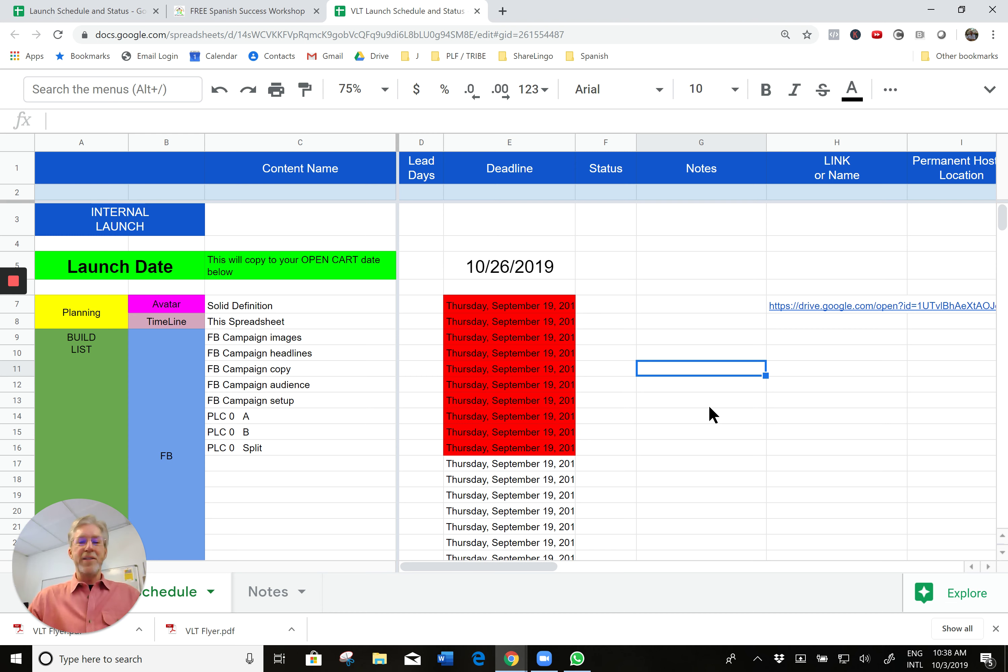
left_click(513, 265)
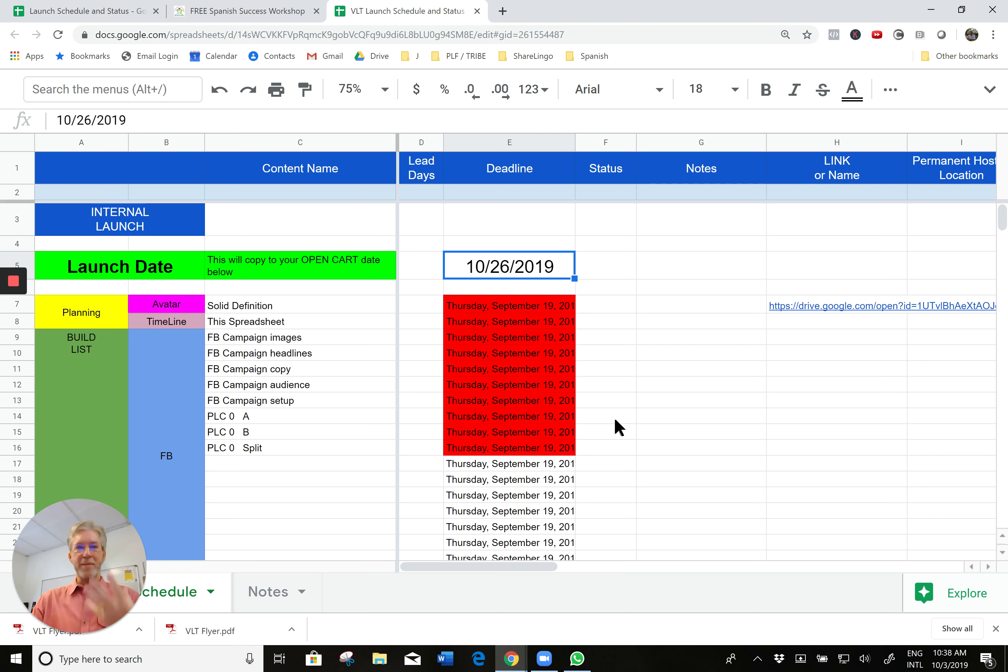
left_click(533, 309)
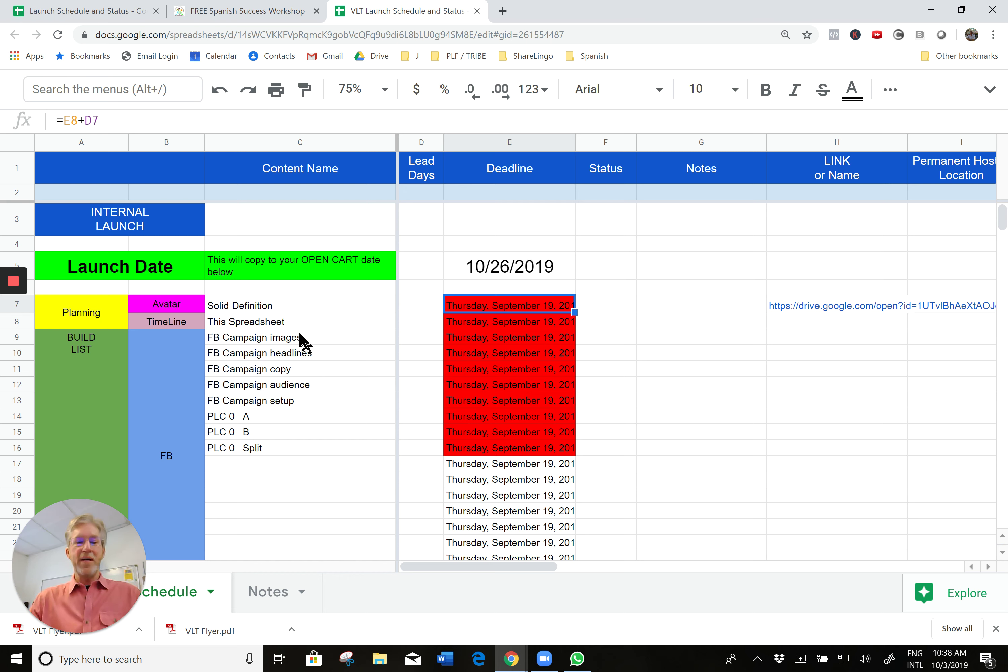
Review the Content Name entries of the Landing Pages and Email sections in C50 and C53:C55
scroll(323, 395, "down", 15)
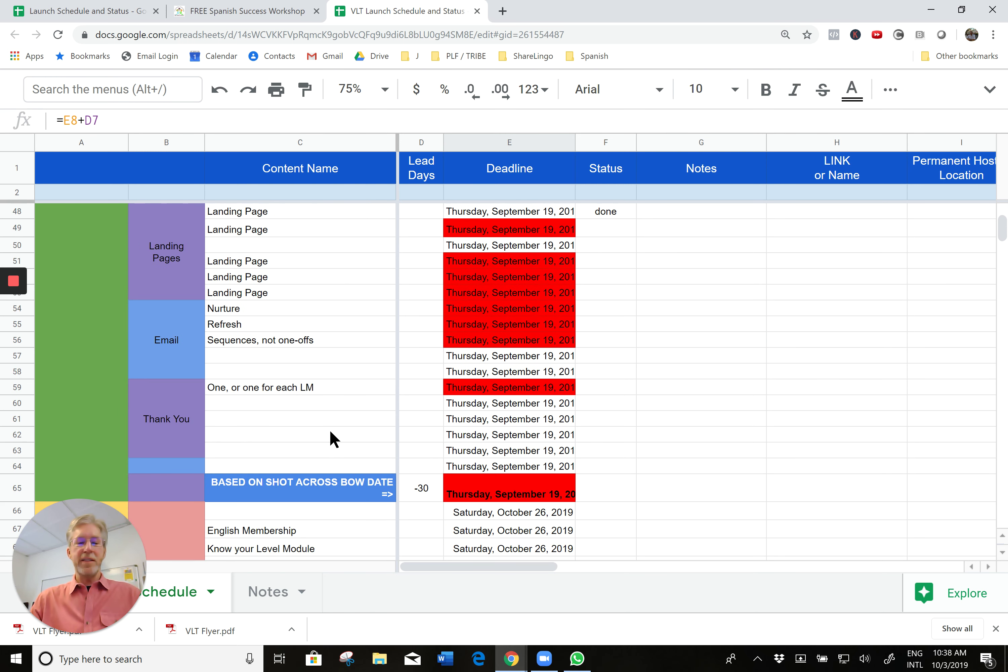
left_click(282, 309)
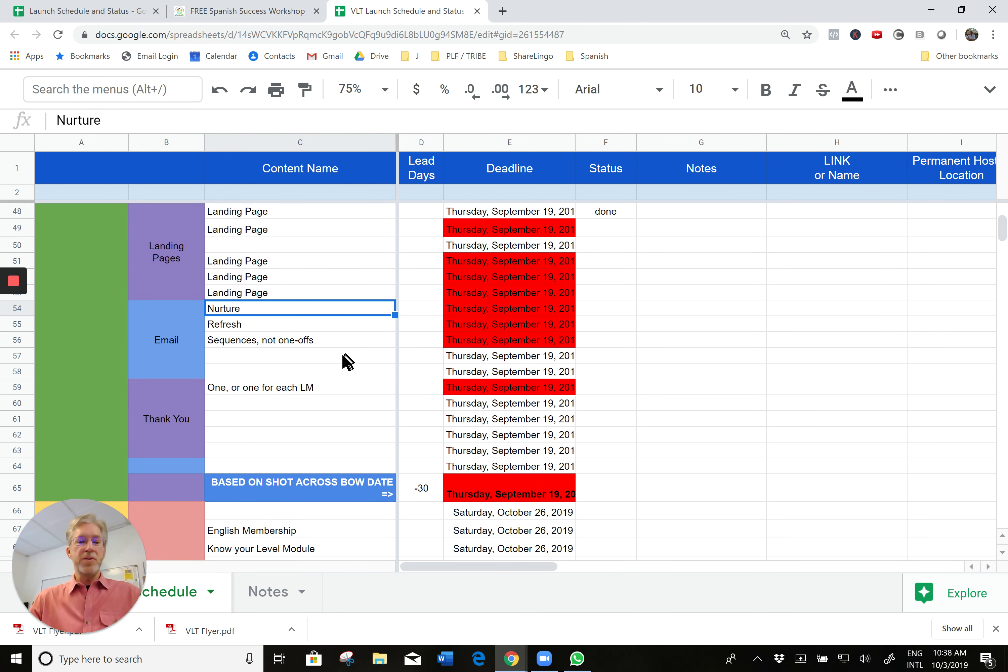
left_click(295, 251)
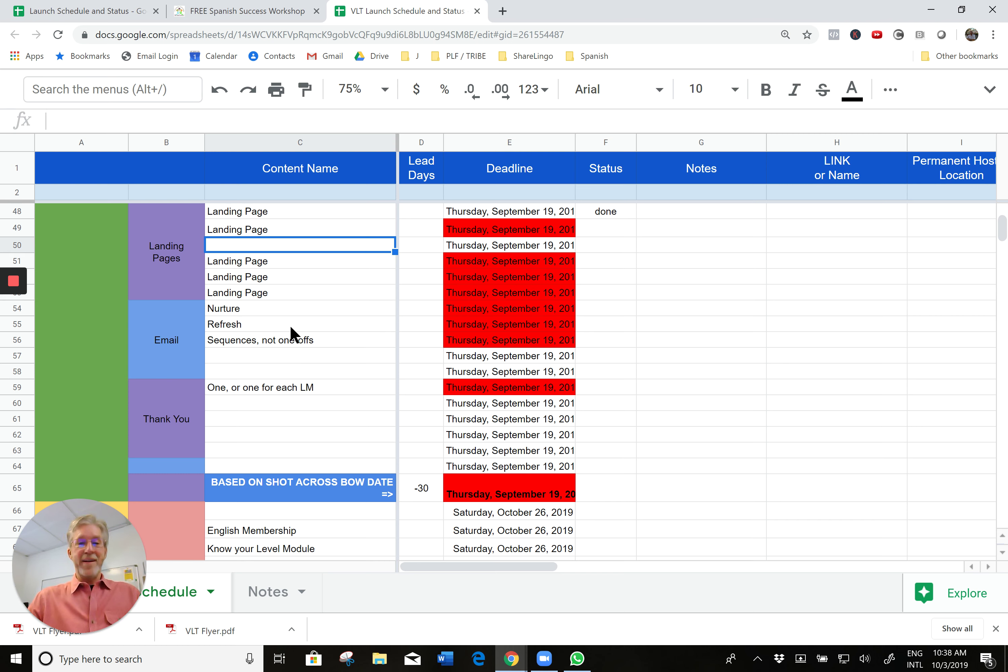
left_click(295, 295)
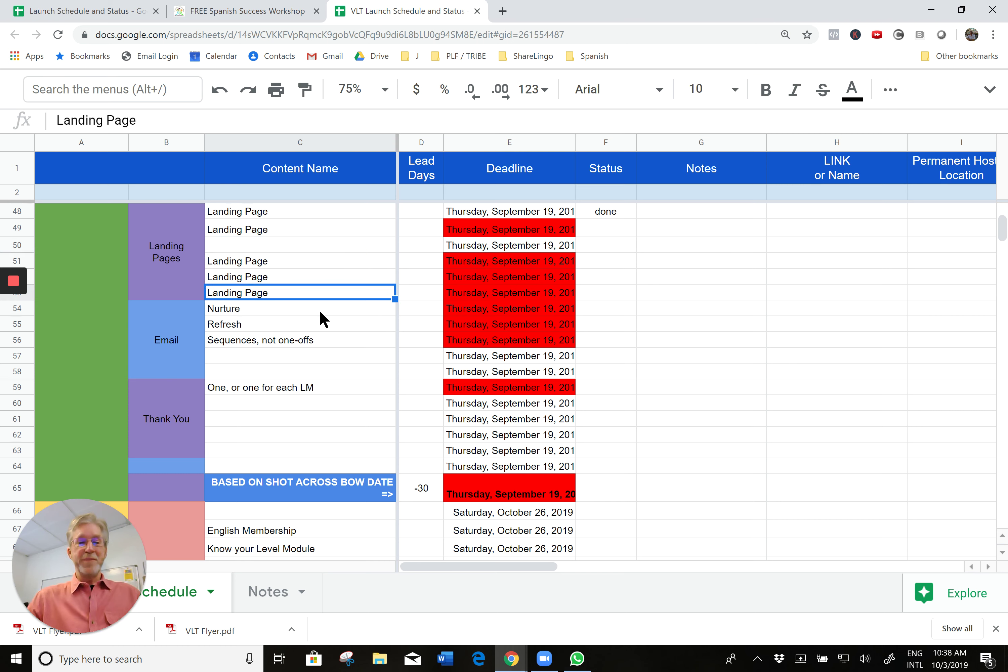
left_click(299, 310)
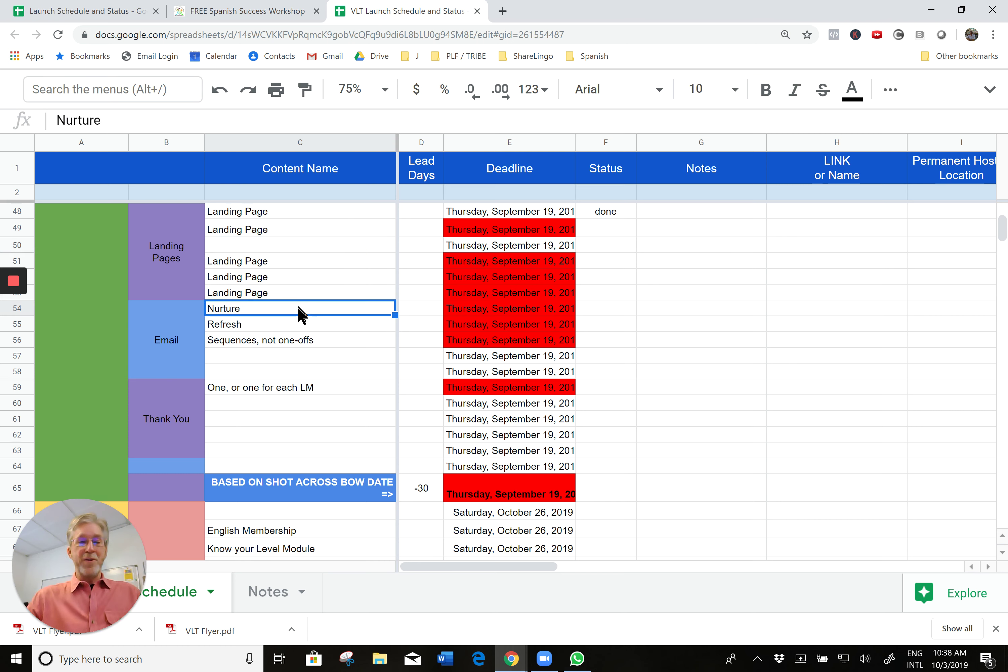
left_click(288, 325)
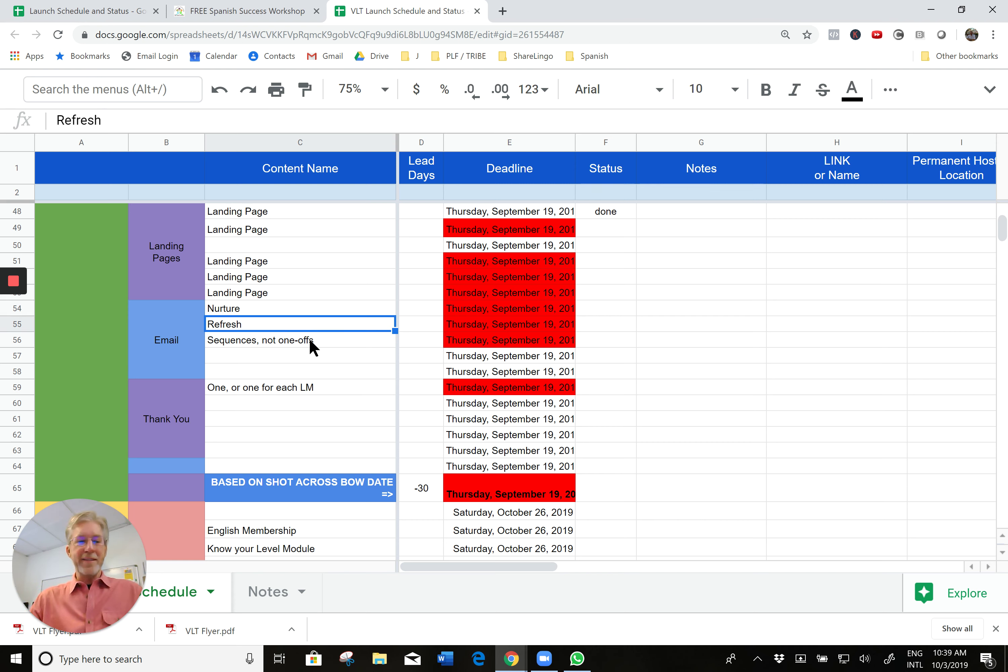